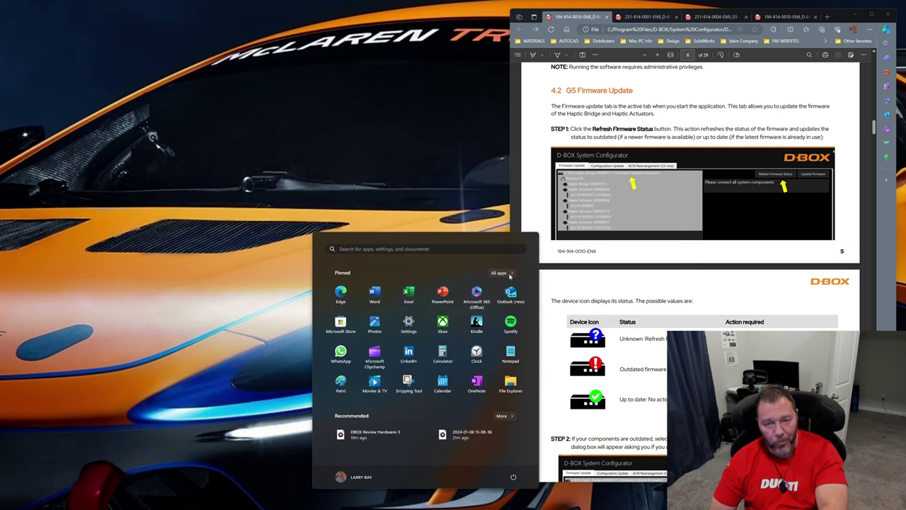
# Look through the D-BOX programs in the installed apps list and launch D-BOX HaptiSync
pyautogui.click(500, 273)
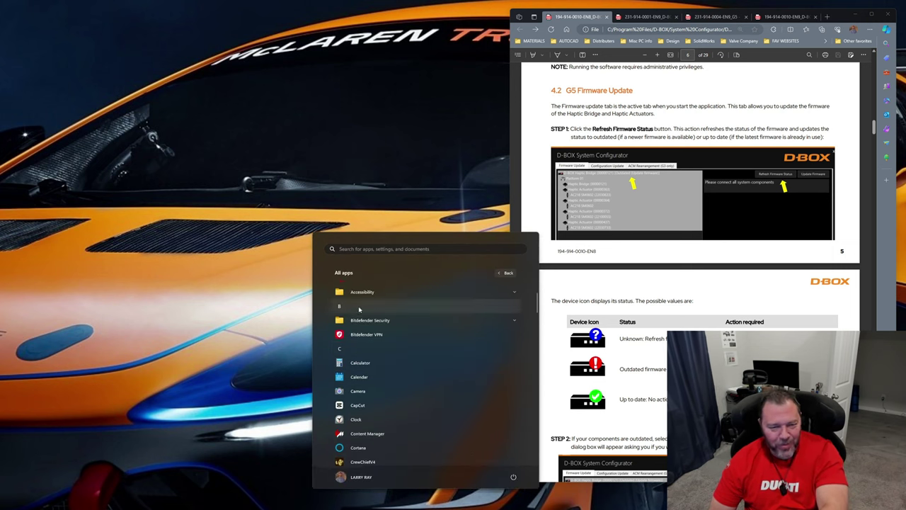
pyautogui.scroll(-2, 361, 315)
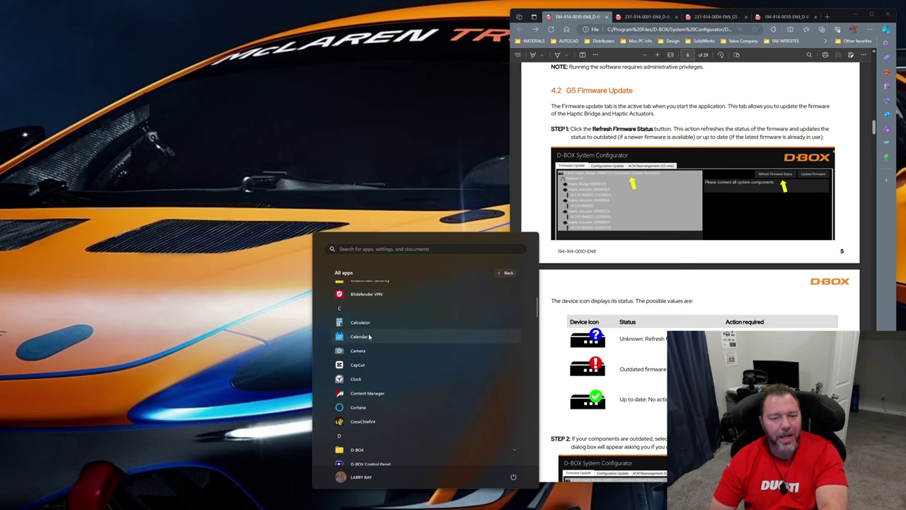
pyautogui.scroll(-5, 369, 338)
pyautogui.click(361, 322)
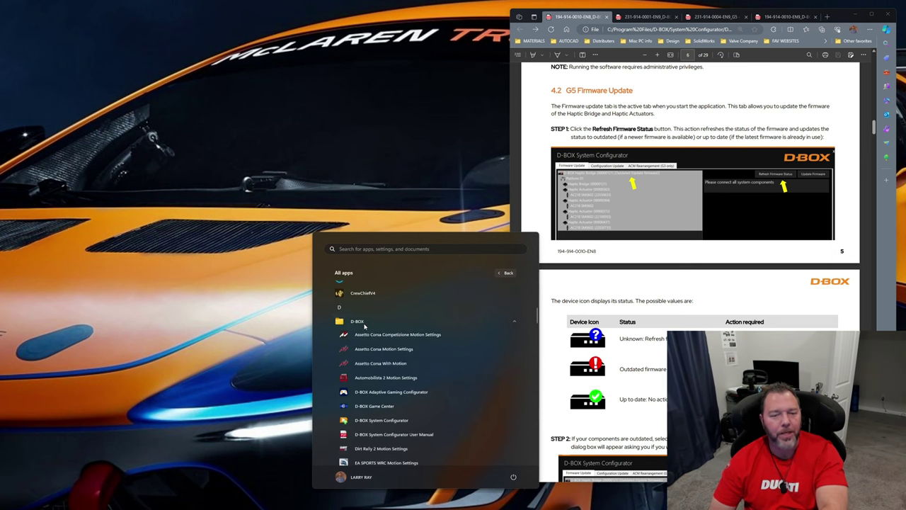
pyautogui.scroll(-3, 389, 361)
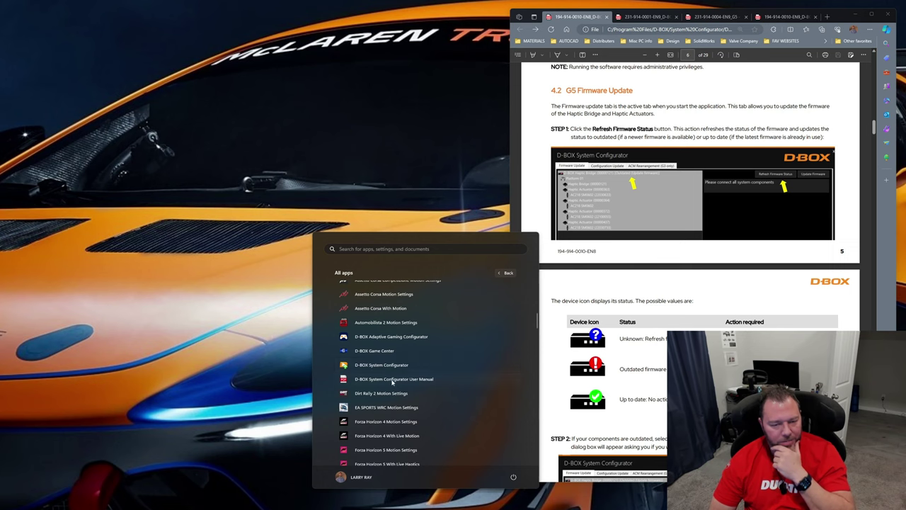
pyautogui.scroll(-2, 383, 379)
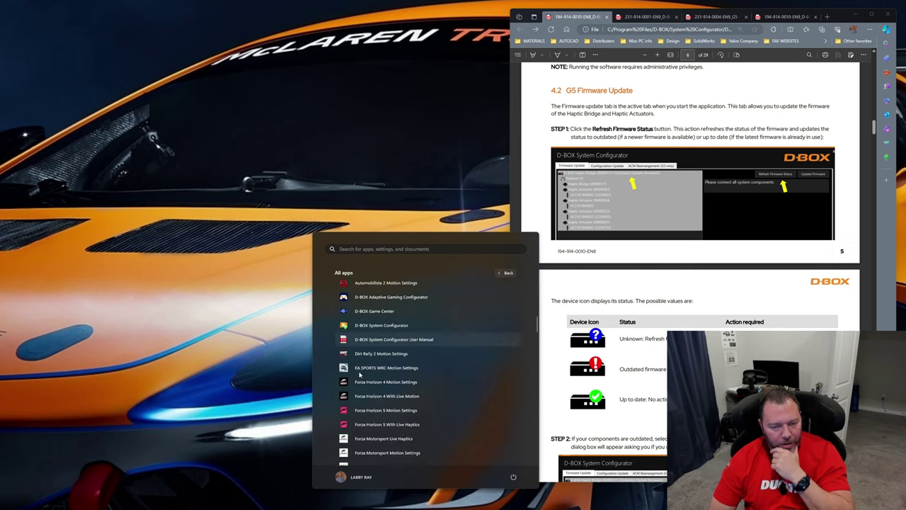
pyautogui.scroll(-4, 382, 375)
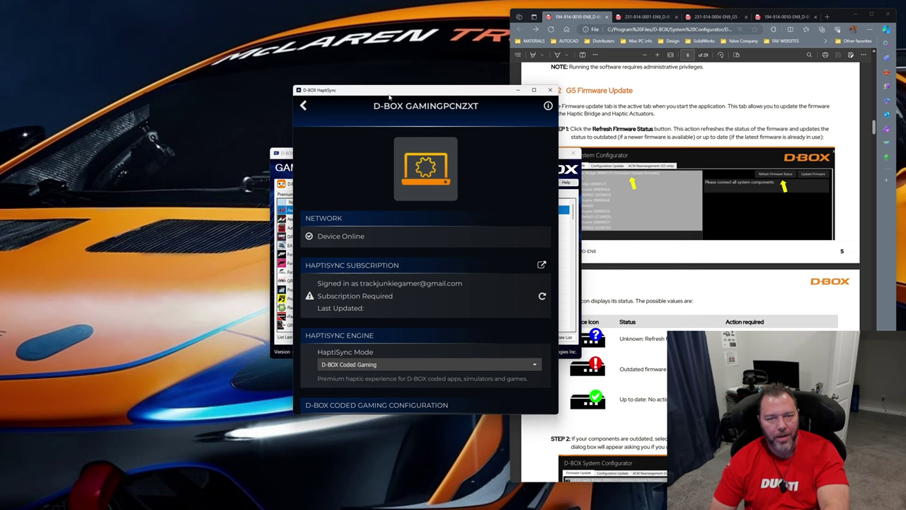
# Move the D-BOX HaptiSync and Game Center windows apart and close Game Center
pyautogui.moveTo(390, 96); pyautogui.dragTo(461, 98)
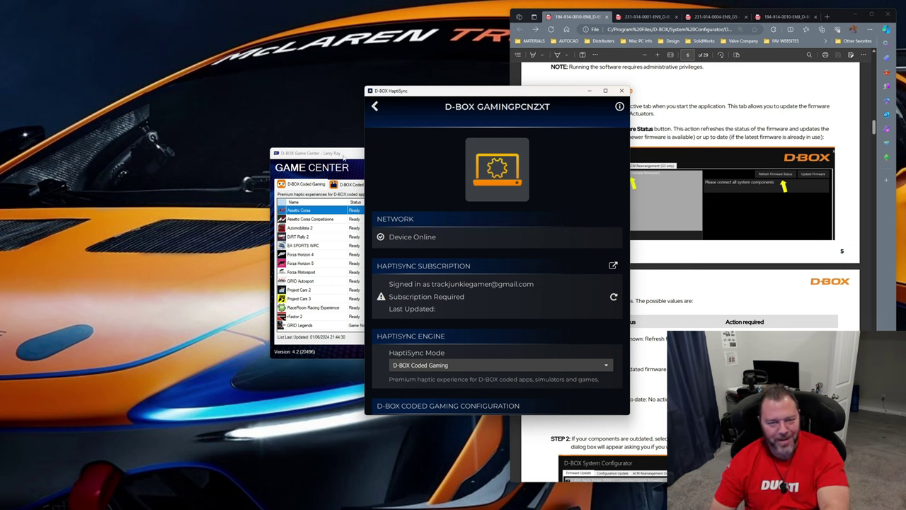
pyautogui.moveTo(344, 157); pyautogui.dragTo(225, 141)
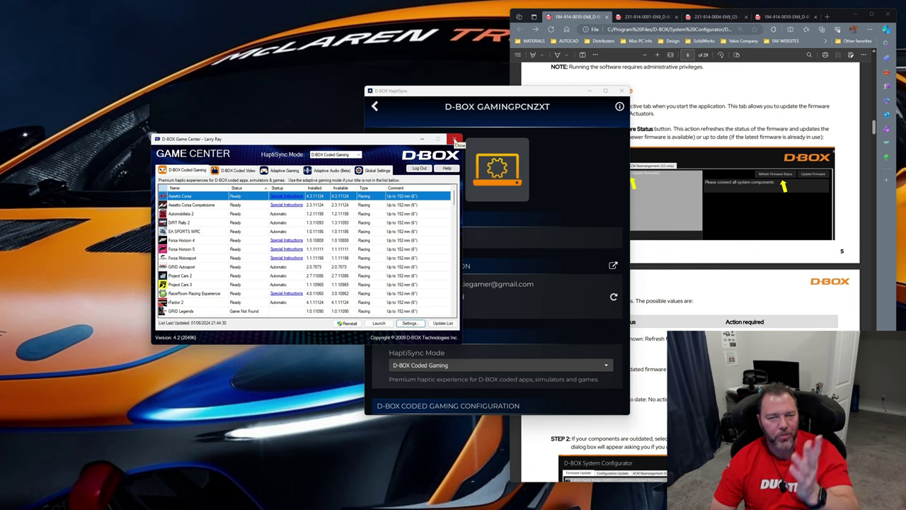
pyautogui.click(455, 139)
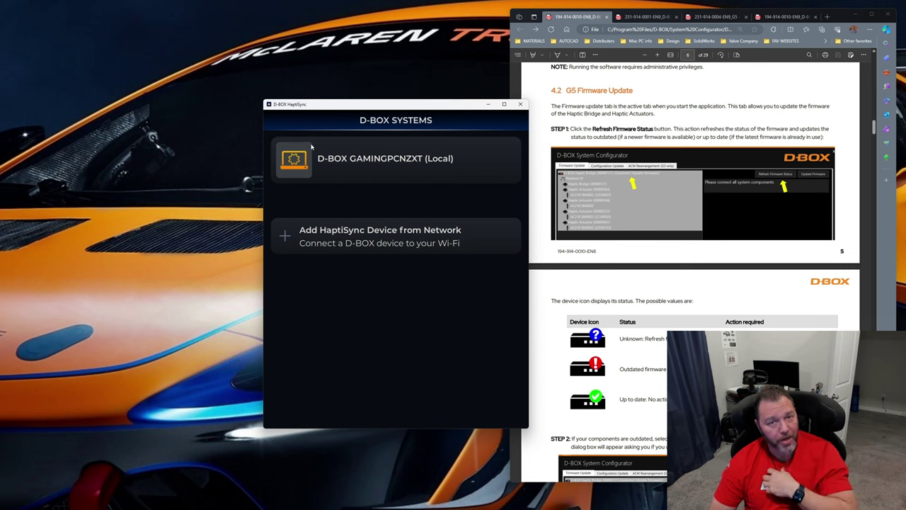
# Open the local D-BOX system's page in HaptiSync and review its network, subscription, engine and haptic seat sections
pyautogui.click(347, 168)
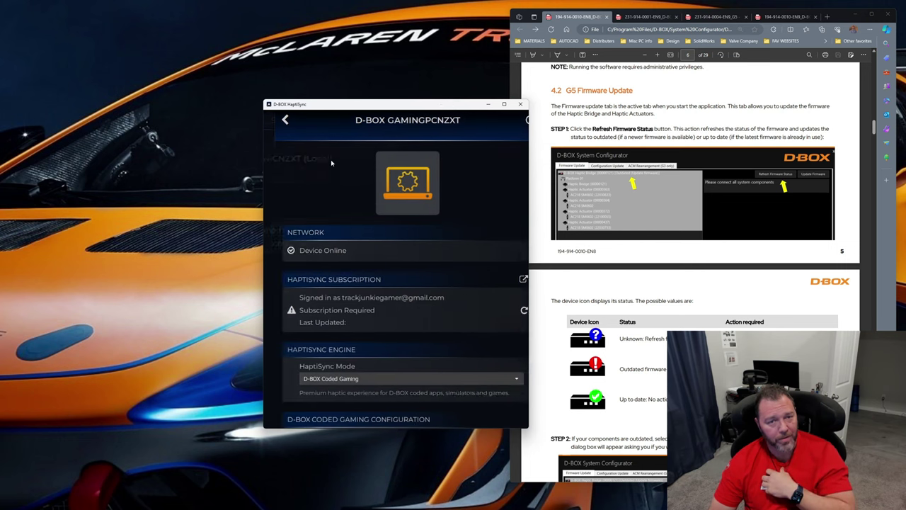
pyautogui.click(274, 120)
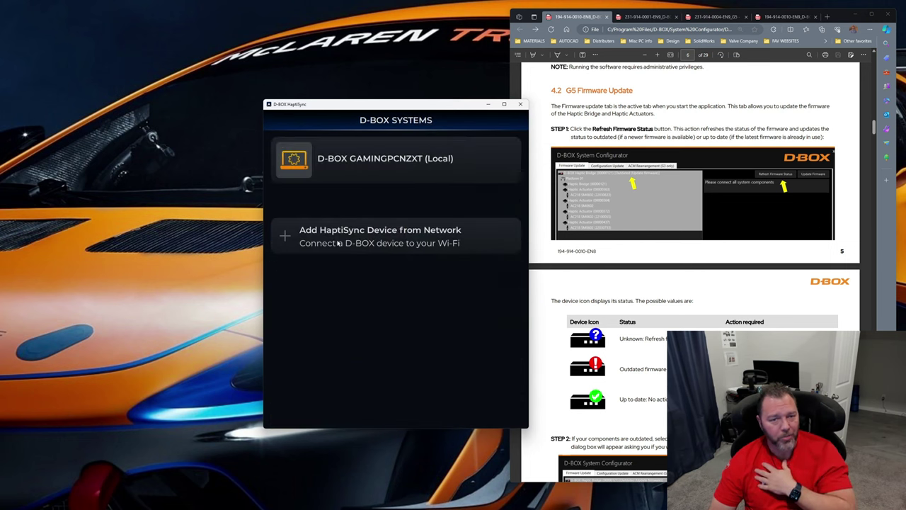
pyautogui.click(329, 170)
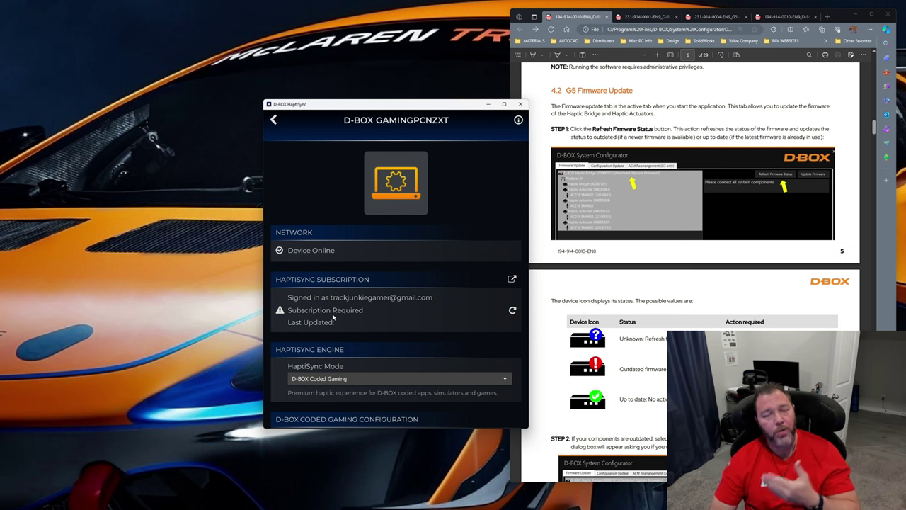
pyautogui.moveTo(382, 109); pyautogui.dragTo(348, 89)
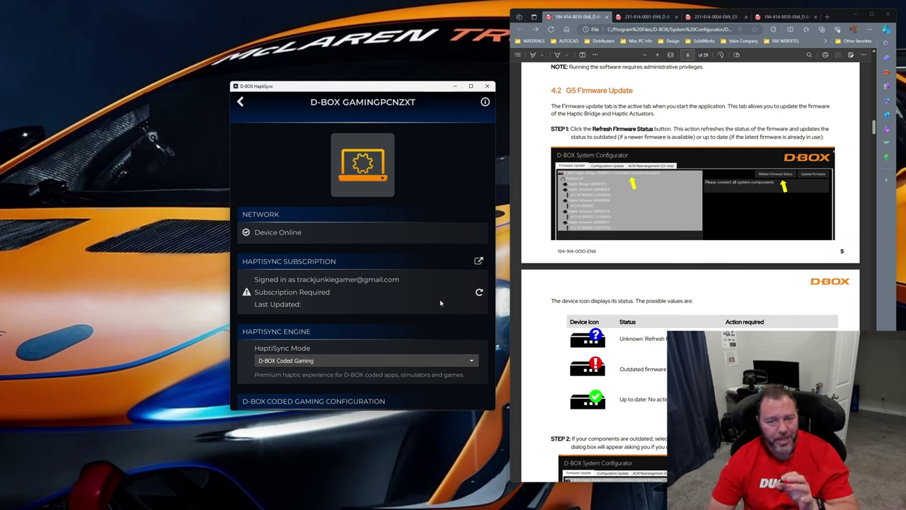
pyautogui.scroll(-3, 424, 288)
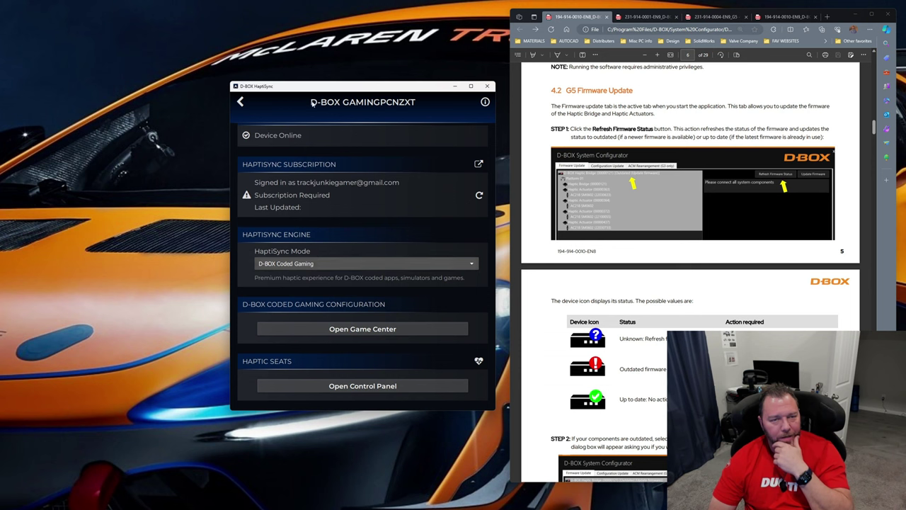
# View the available HaptiSync Mode options without changing the selection, and close HaptiSync
pyautogui.click(299, 264)
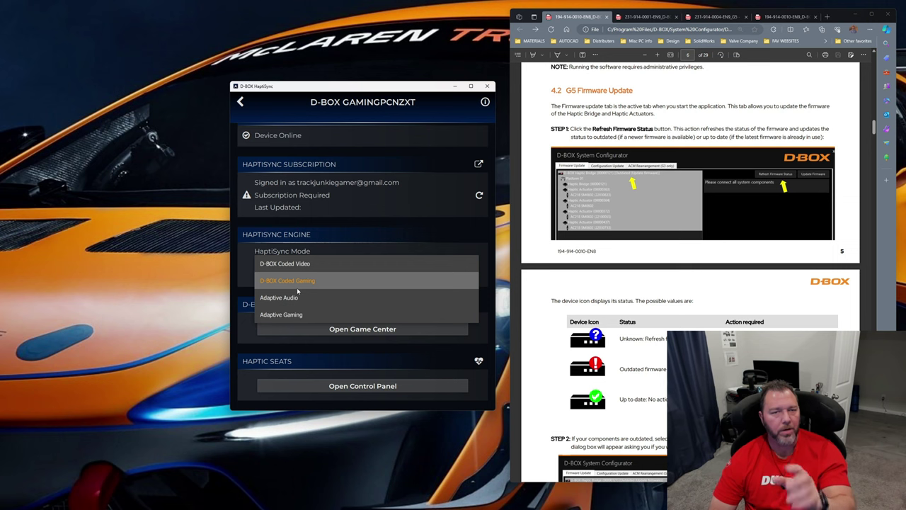
pyautogui.click(371, 223)
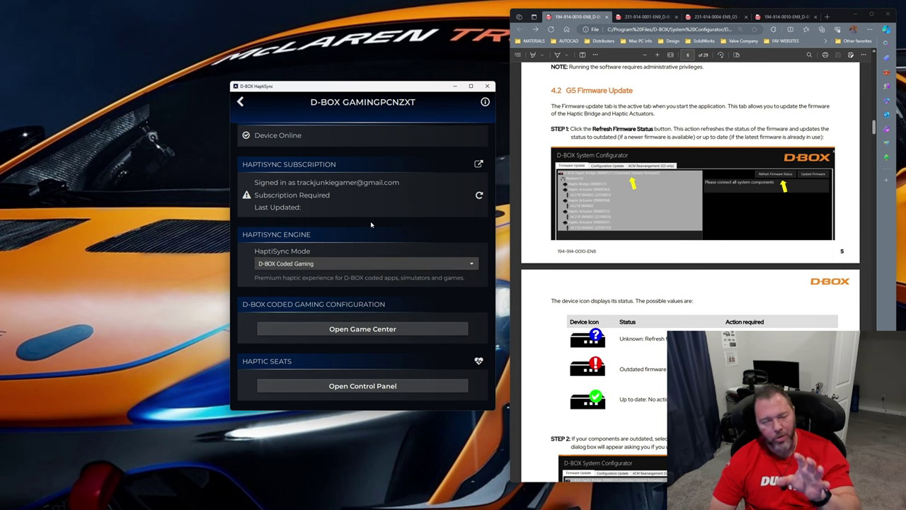
pyautogui.scroll(3, 371, 224)
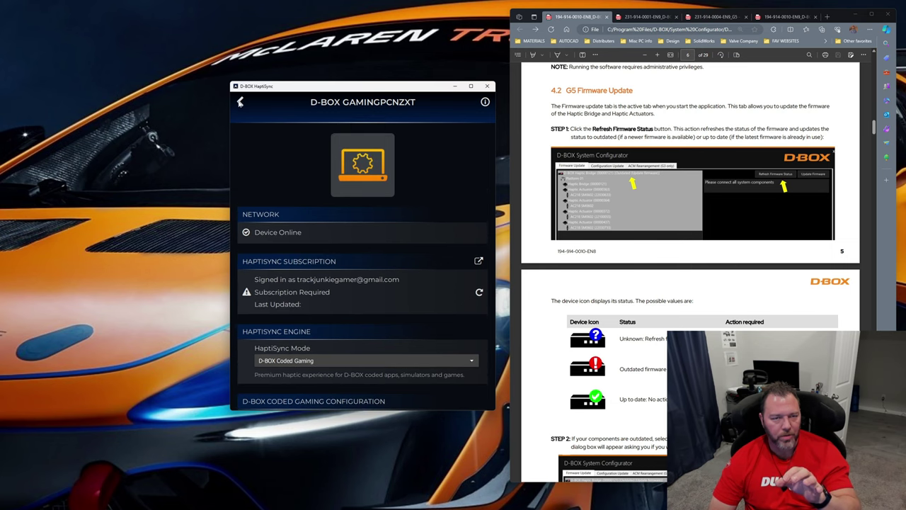
pyautogui.click(240, 103)
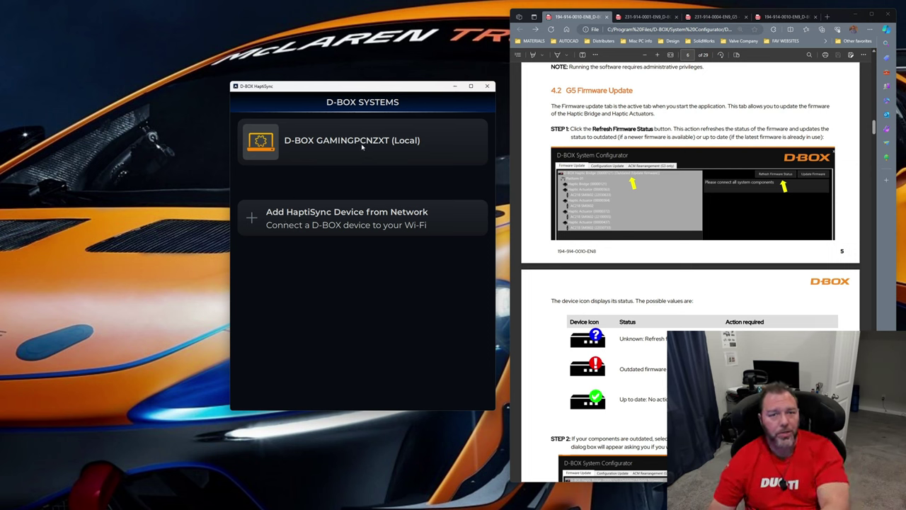
pyautogui.click(487, 86)
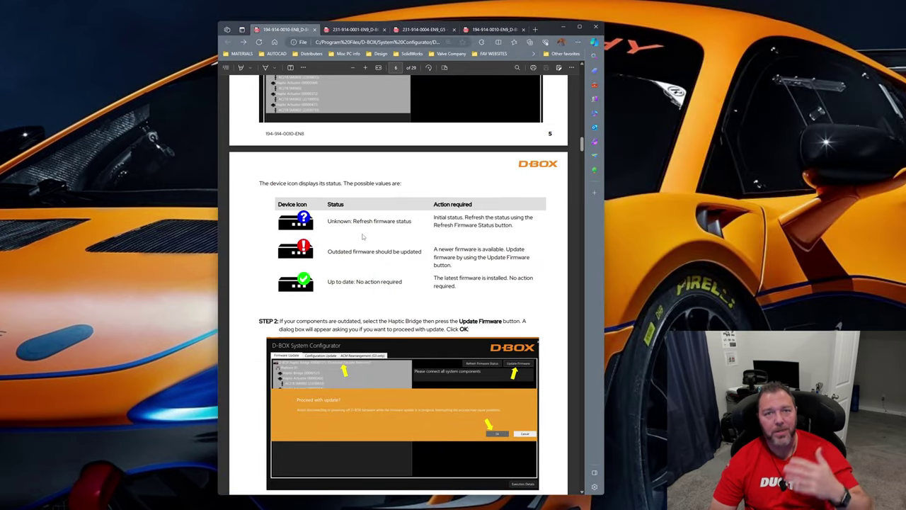
# Read through the G5 Firmware Update and G5 Configuration Update sections of the D-BOX System Configurator manual
pyautogui.scroll(-3, 366, 260)
pyautogui.scroll(-6, 365, 260)
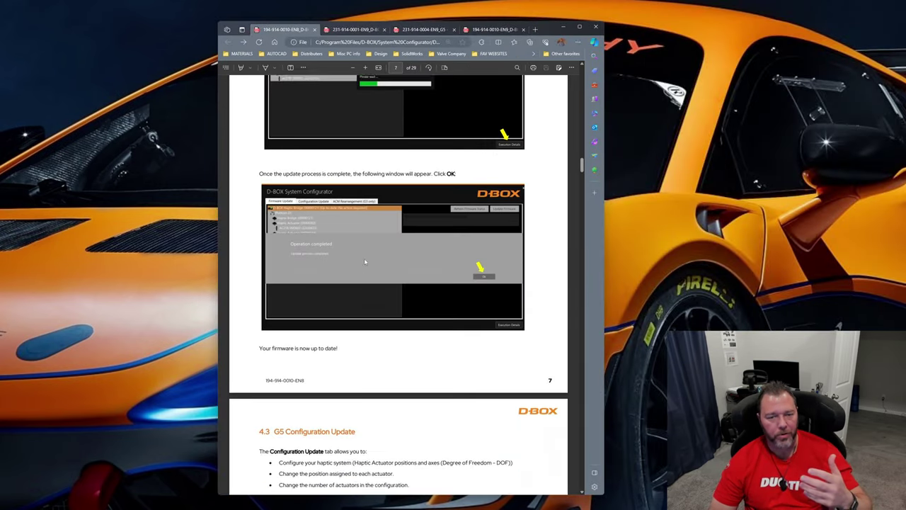
pyautogui.scroll(-1, 311, 265)
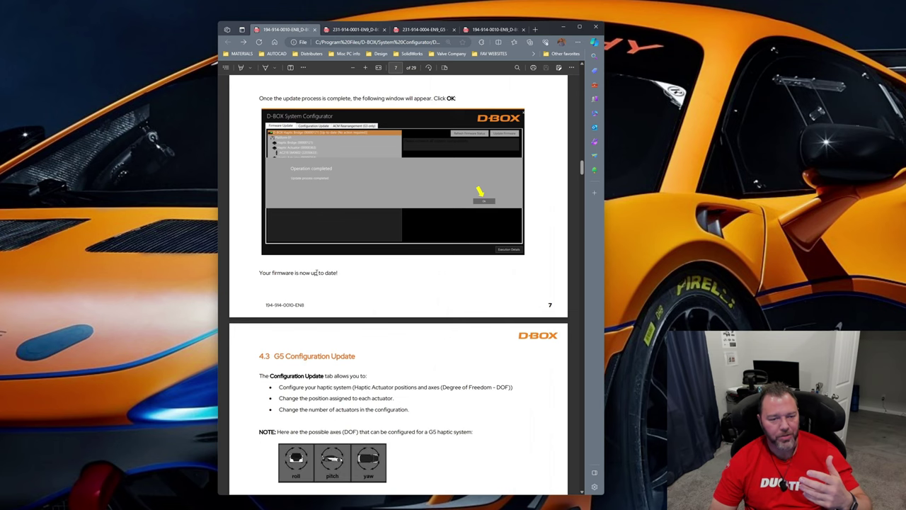
pyautogui.scroll(2, 372, 297)
pyautogui.scroll(-6, 372, 297)
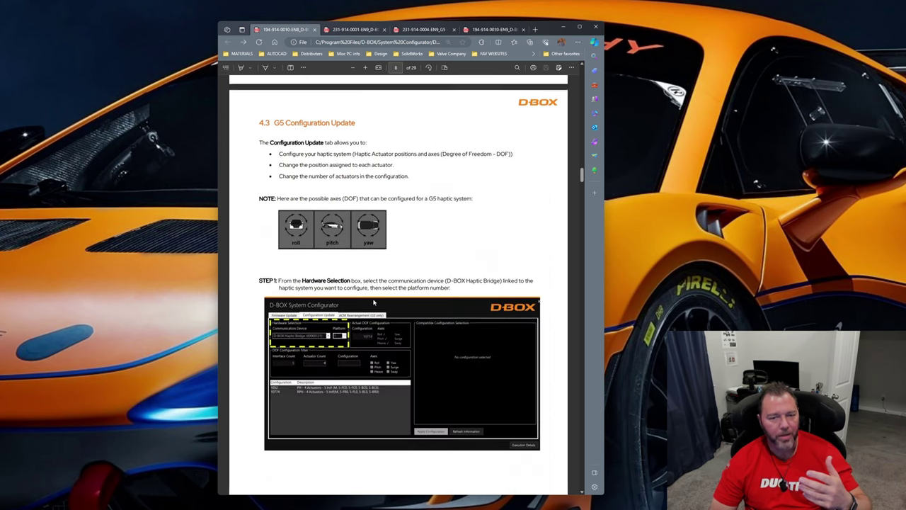
pyautogui.scroll(-4, 373, 304)
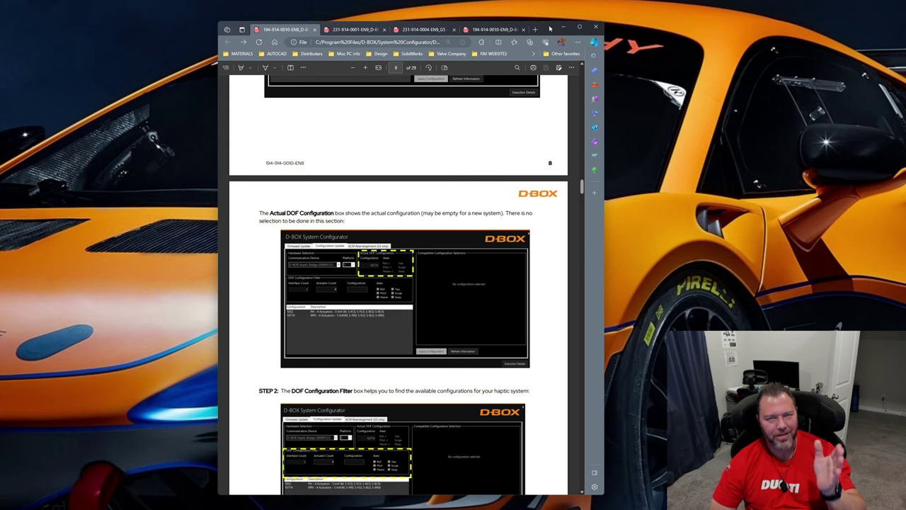
pyautogui.moveTo(550, 29); pyautogui.dragTo(538, 22)
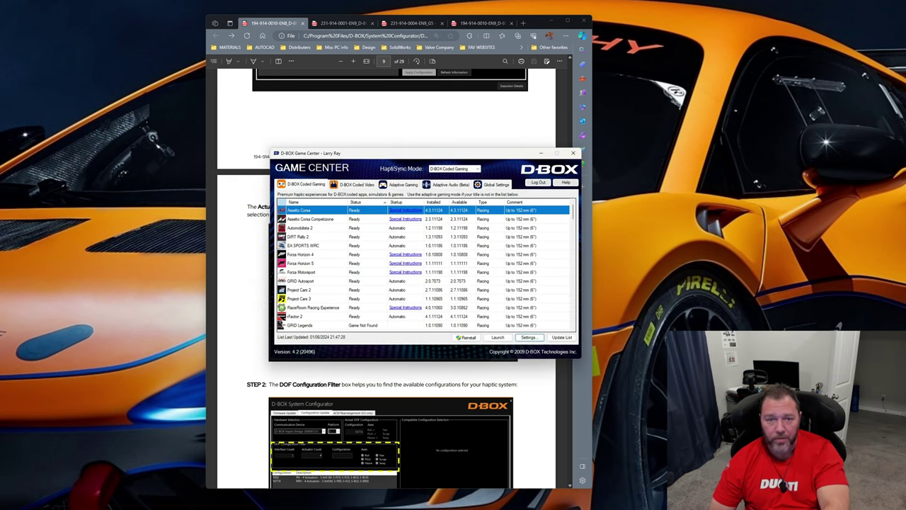
# Launch D-BOX Game Center from the D-BOX folder of installed apps and minimize the browser window showing the manual
pyautogui.press('super')
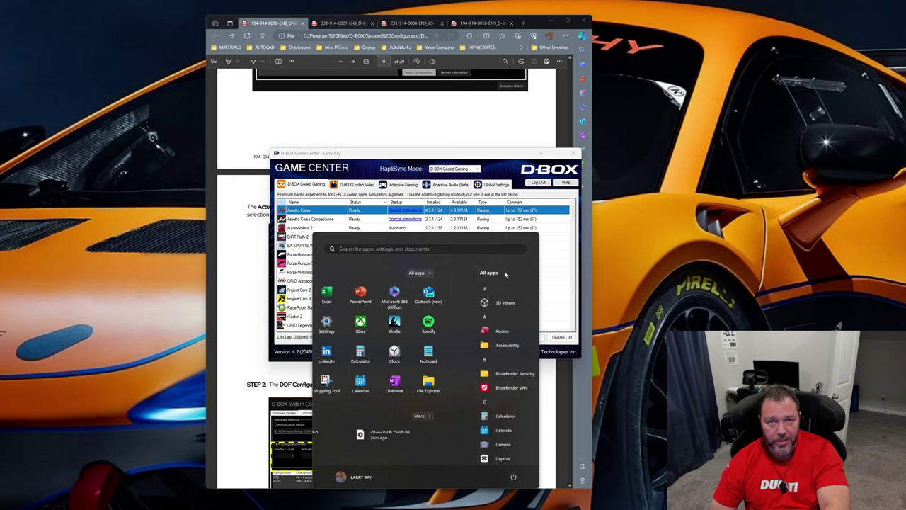
pyautogui.scroll(-5, 359, 362)
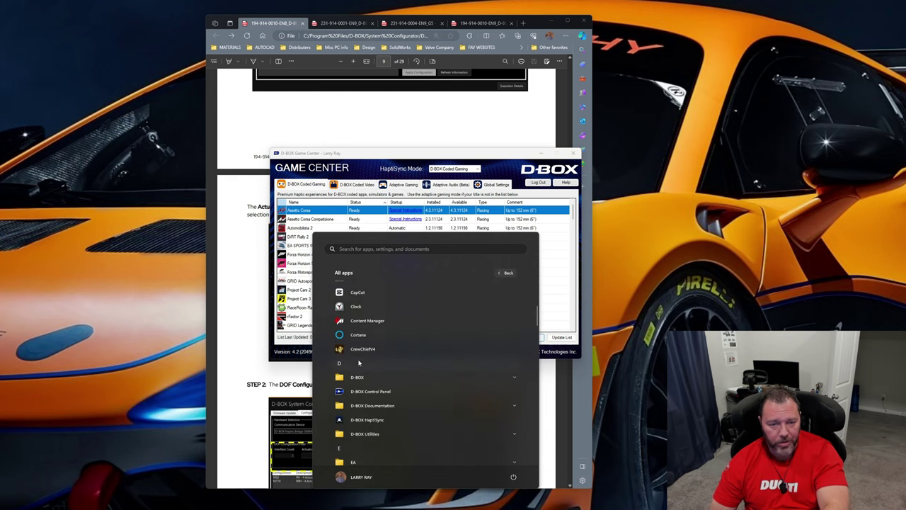
pyautogui.scroll(-1, 359, 363)
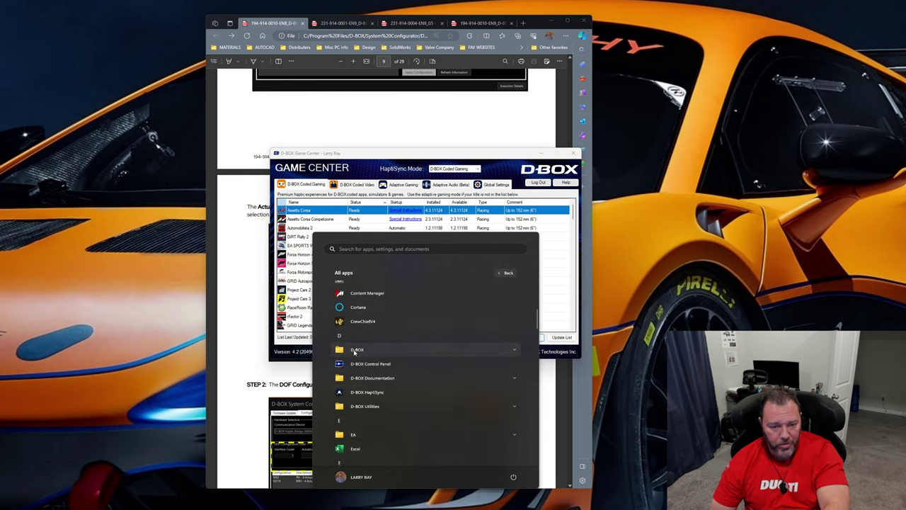
pyautogui.click(358, 350)
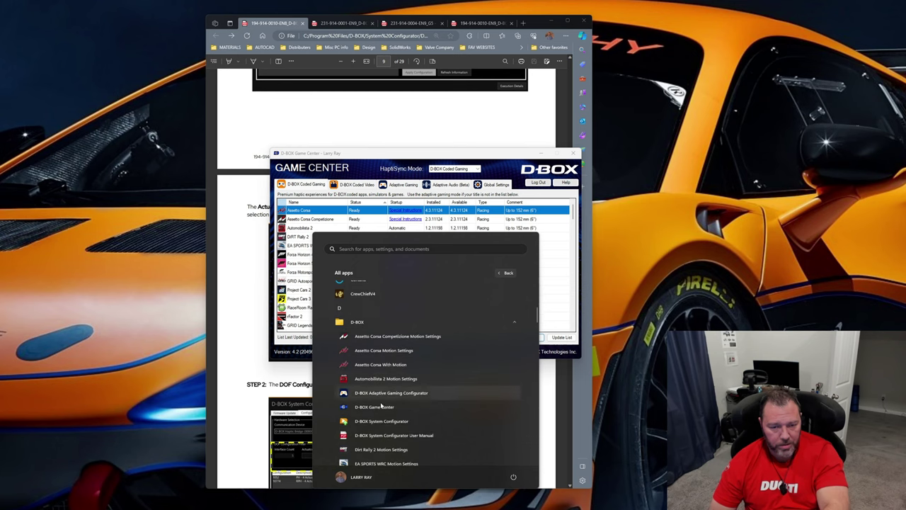
pyautogui.click(373, 408)
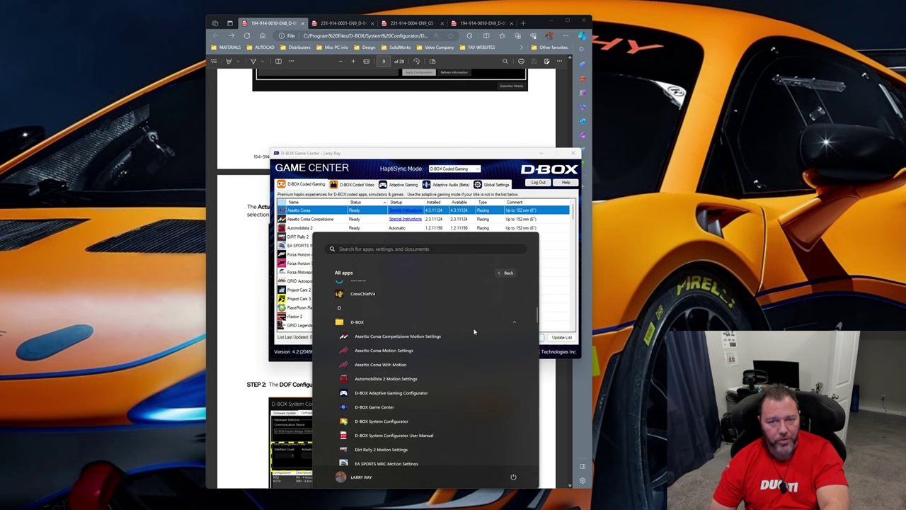
pyautogui.click(554, 20)
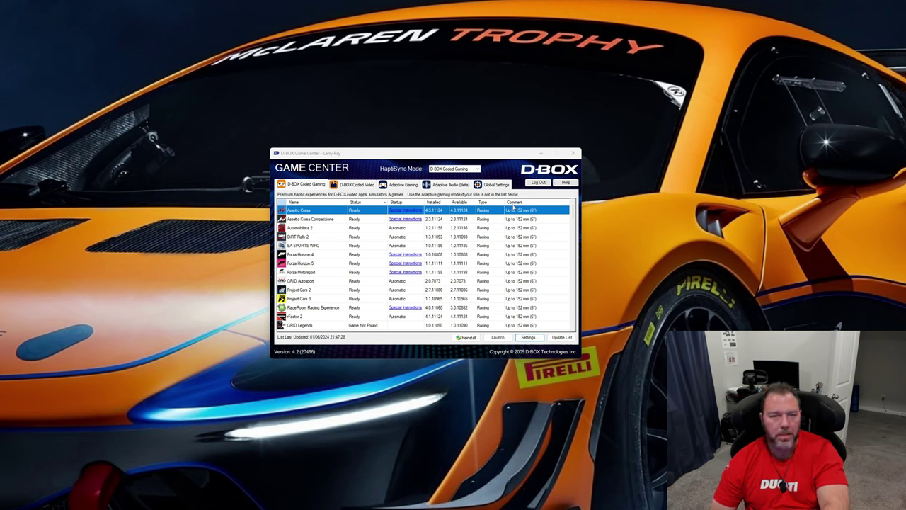
pyautogui.moveTo(400, 156); pyautogui.dragTo(373, 148)
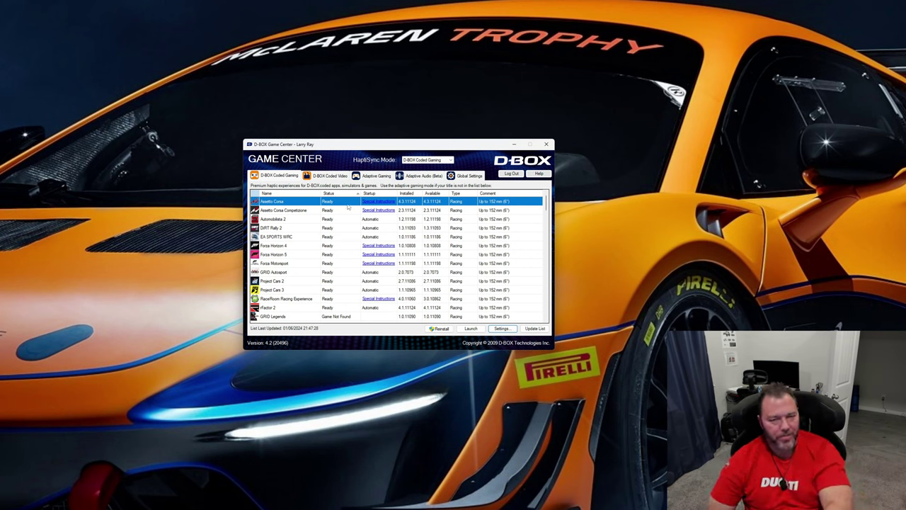
# Launch D-BOX Stimuli Presenter from the D-BOX Utilities folder of installed apps, review its presenter menu of motion and effect commands, and quit it
pyautogui.press('super')
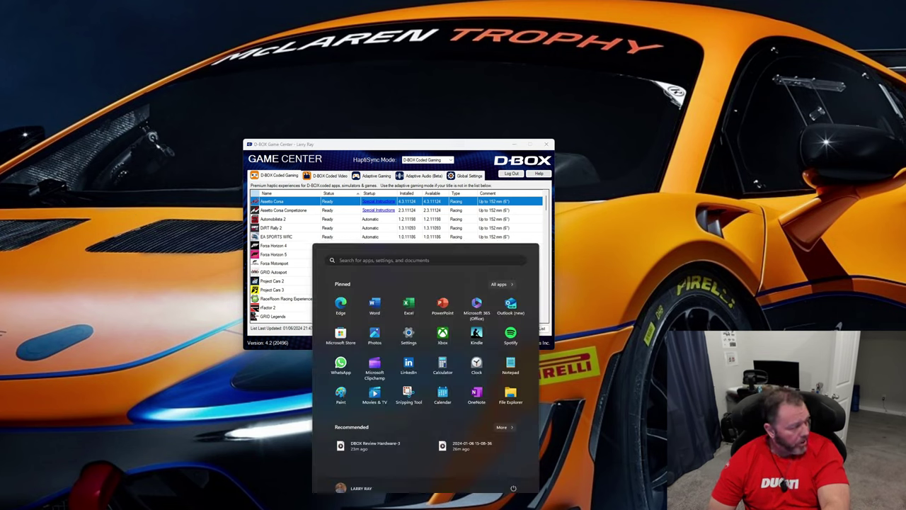
pyautogui.click(499, 272)
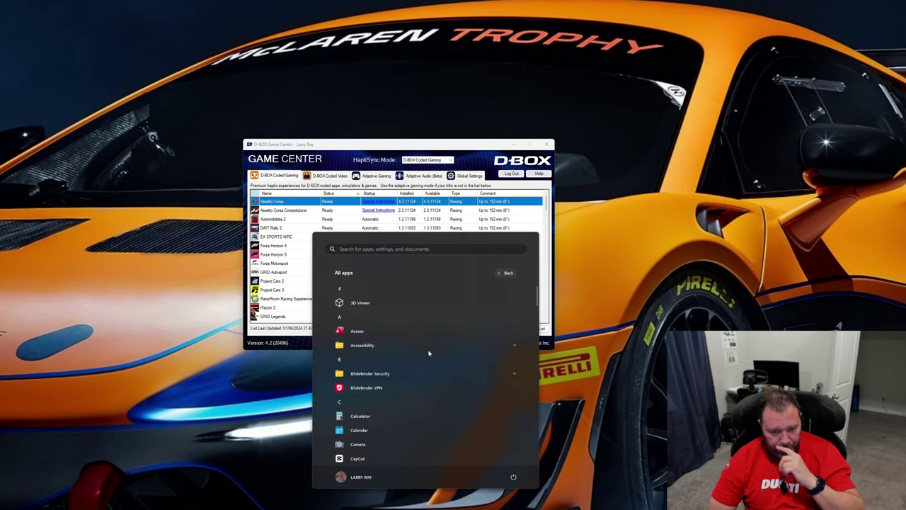
pyautogui.scroll(-4, 356, 402)
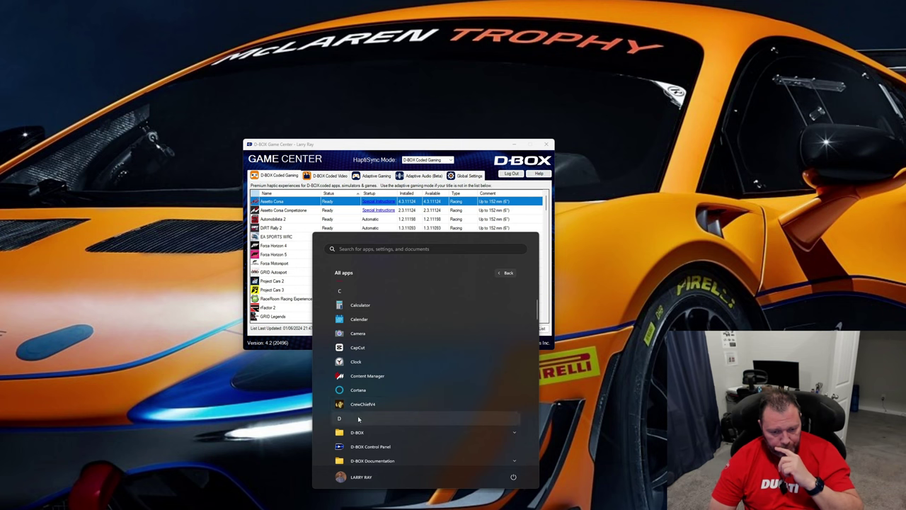
pyautogui.scroll(-1, 359, 422)
pyautogui.click(371, 432)
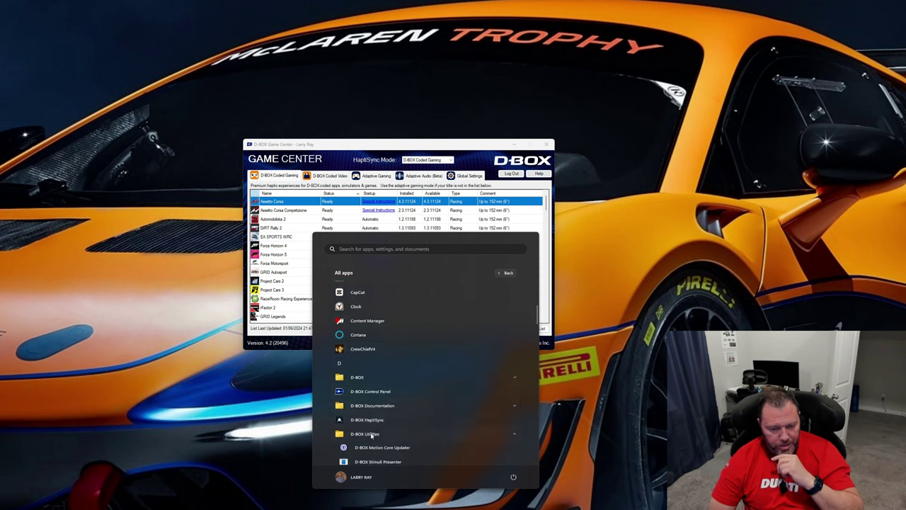
pyautogui.scroll(-1, 382, 435)
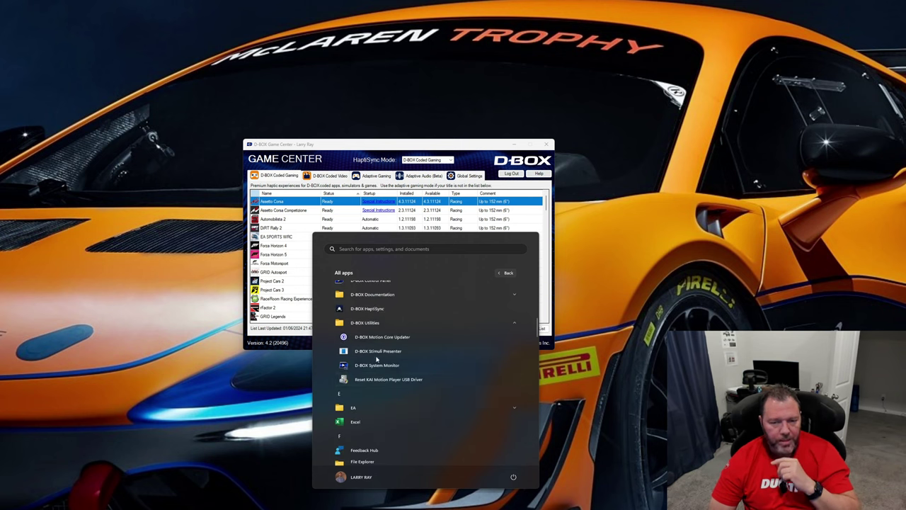
pyautogui.click(392, 355)
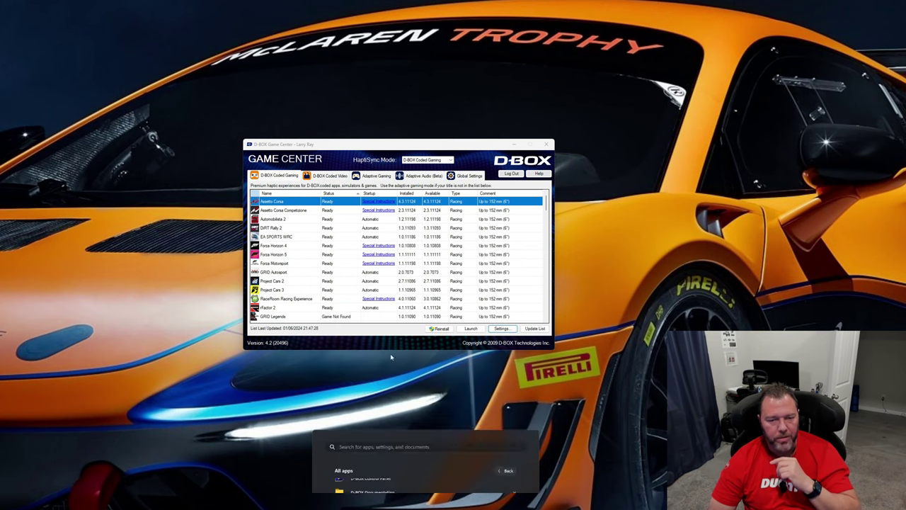
pyautogui.moveTo(420, 100); pyautogui.dragTo(430, 146)
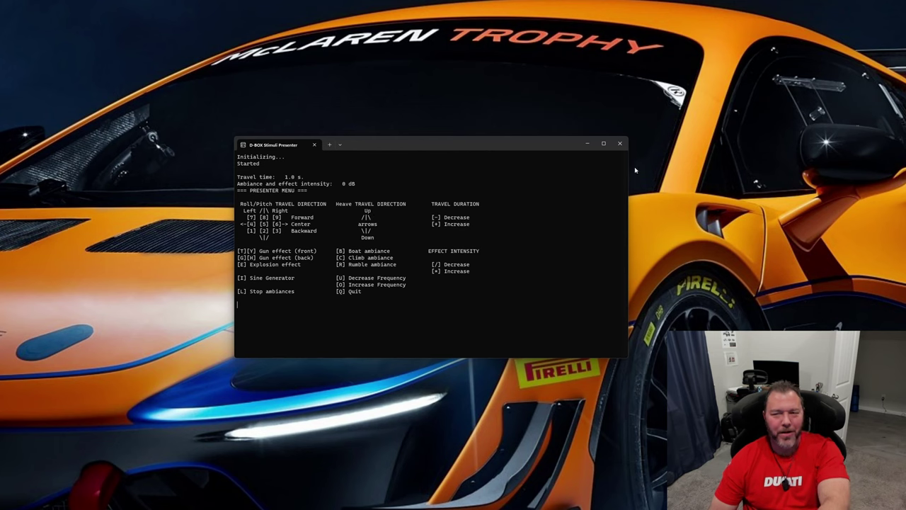
pyautogui.press('q')
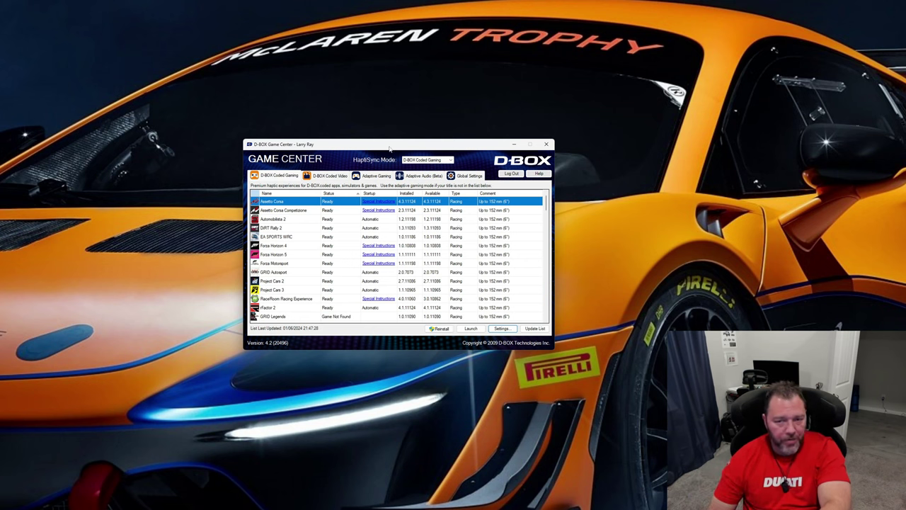
# Open the D-BOX Motion Player configuration Control Panel from Game Center's global settings
pyautogui.moveTo(391, 149); pyautogui.dragTo(400, 147)
pyautogui.click(477, 173)
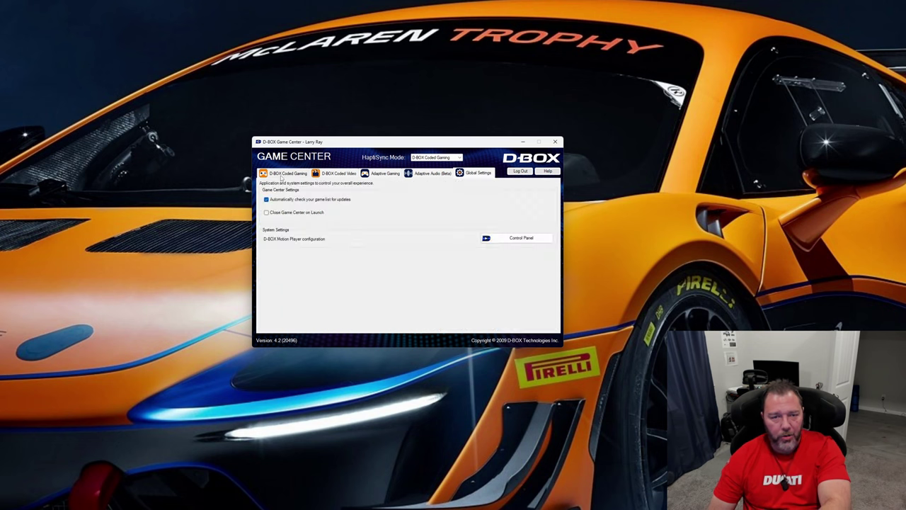
pyautogui.click(280, 175)
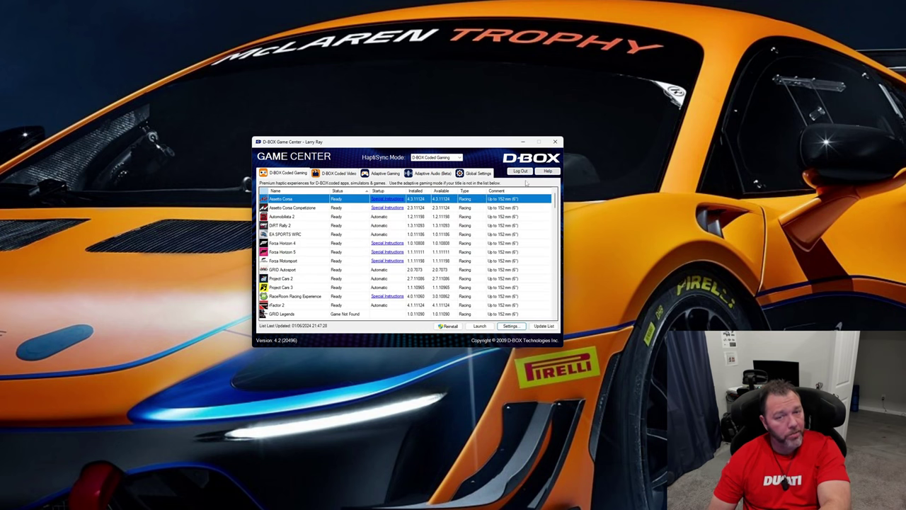
pyautogui.click(475, 174)
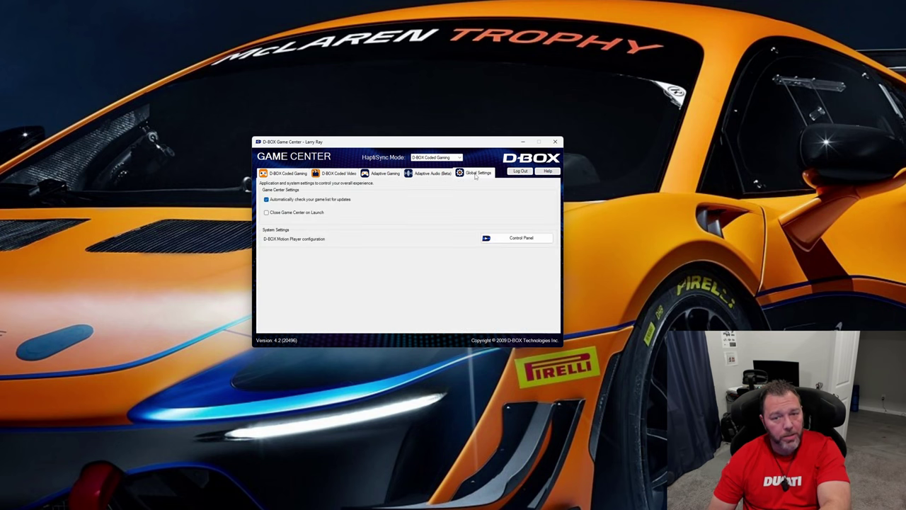
pyautogui.moveTo(401, 145); pyautogui.dragTo(423, 132)
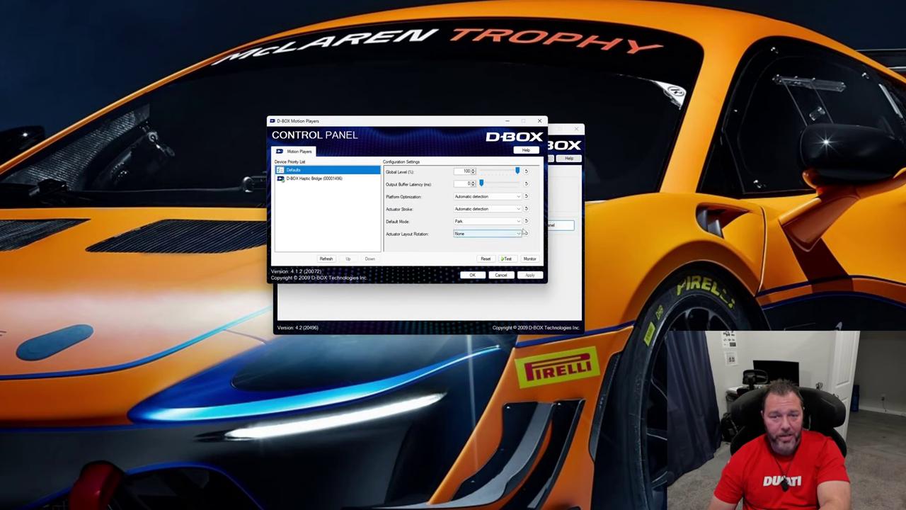
# Set the motion player's Default Mode to Hold Center for the Defaults entry and apply it
pyautogui.click(492, 221)
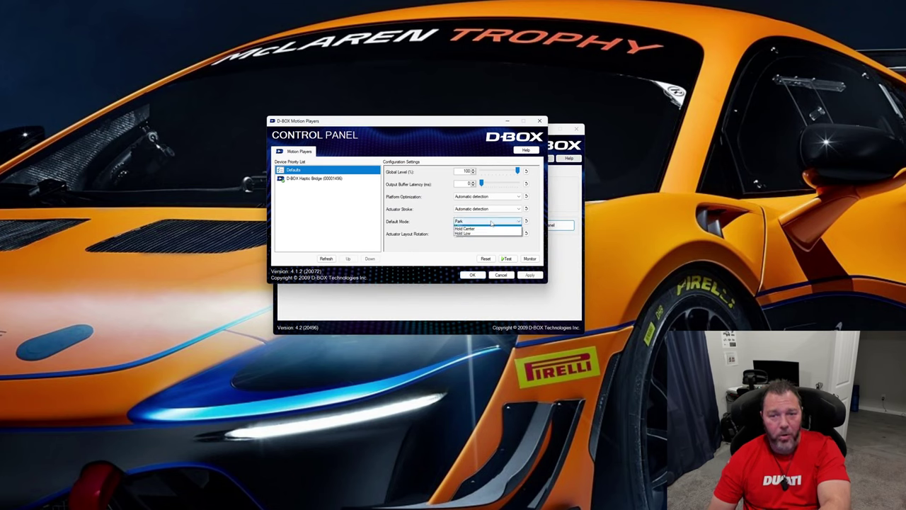
pyautogui.click(482, 232)
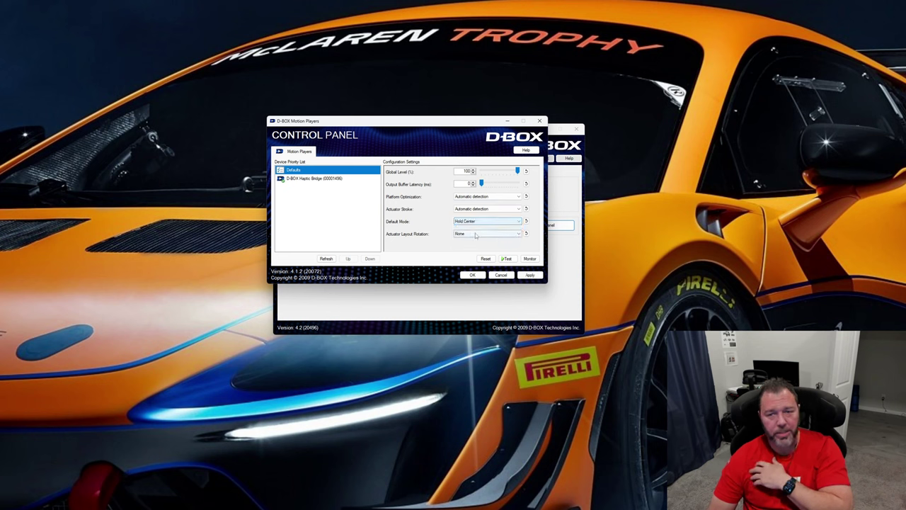
pyautogui.click(532, 275)
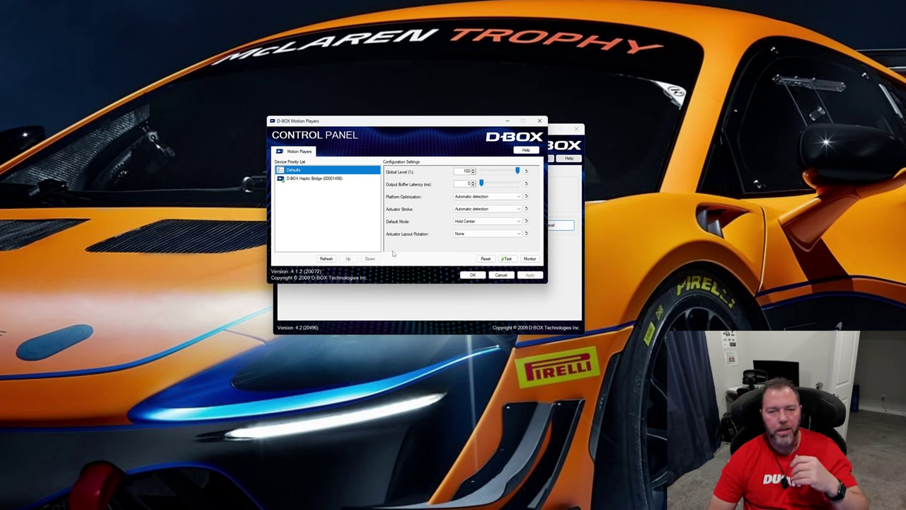
# Change the Default Mode of the Defaults entry to Hold Low and apply the change
pyautogui.click(506, 223)
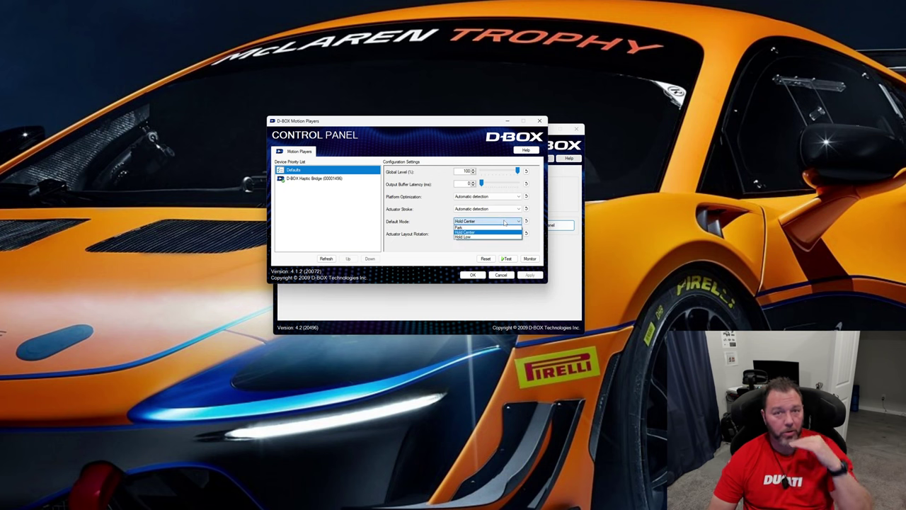
pyautogui.click(483, 237)
pyautogui.click(530, 275)
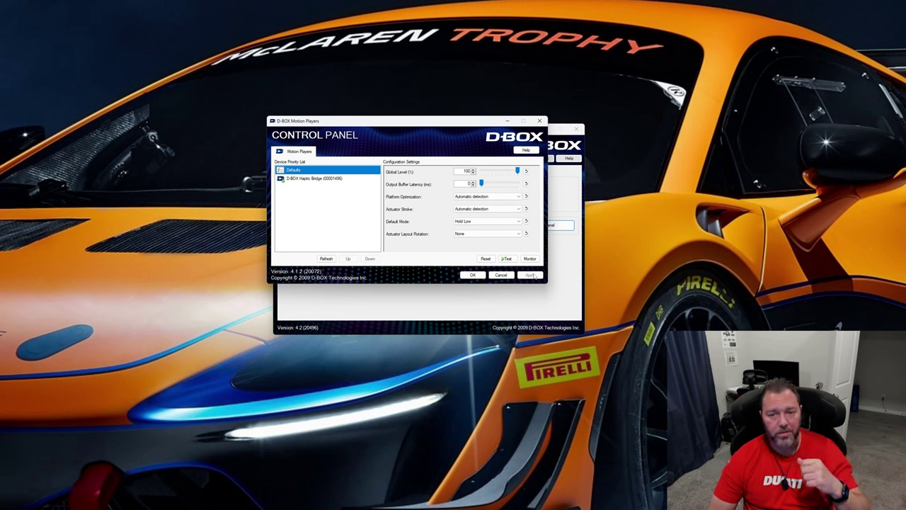
# Return the Default Mode of the Defaults entry to Park and apply the setting
pyautogui.click(487, 221)
pyautogui.click(481, 231)
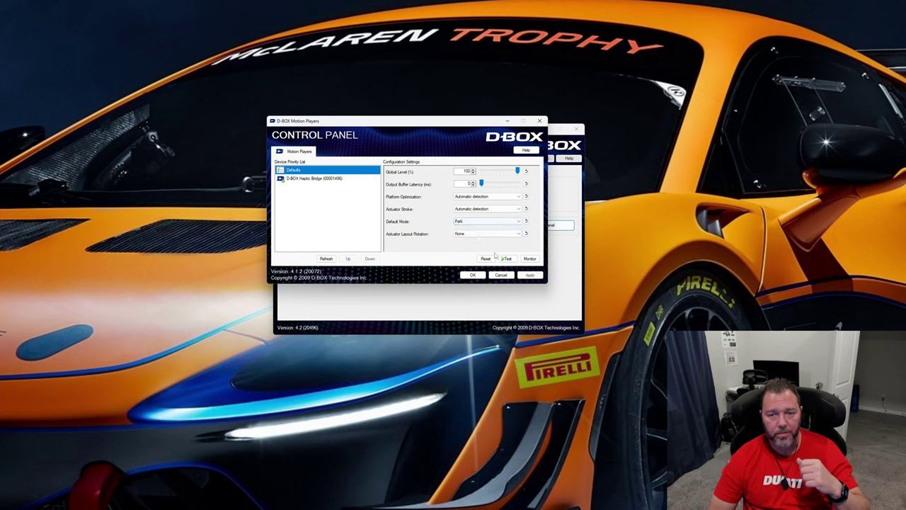
pyautogui.click(531, 275)
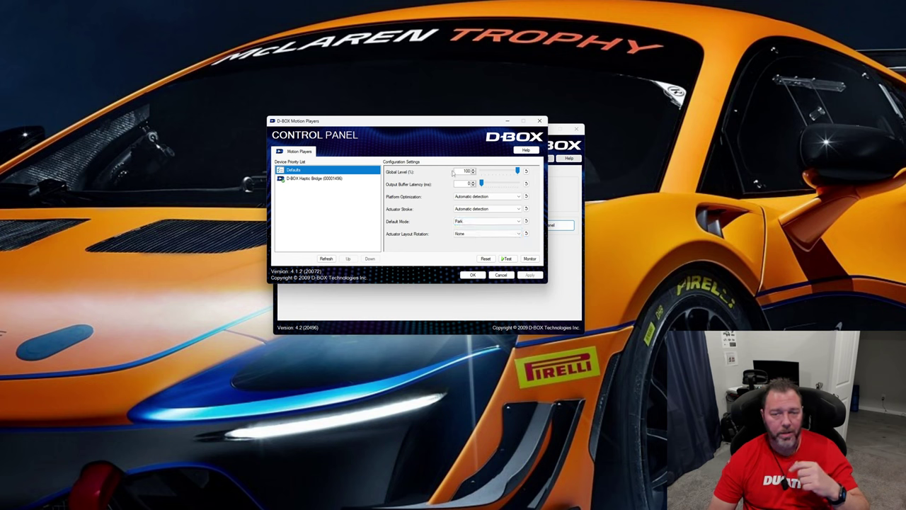
# Move the Control Panel and Game Center windows apart, and close the Control Panel while accepting its settings
pyautogui.moveTo(445, 122); pyautogui.dragTo(431, 116)
pyautogui.click(544, 184)
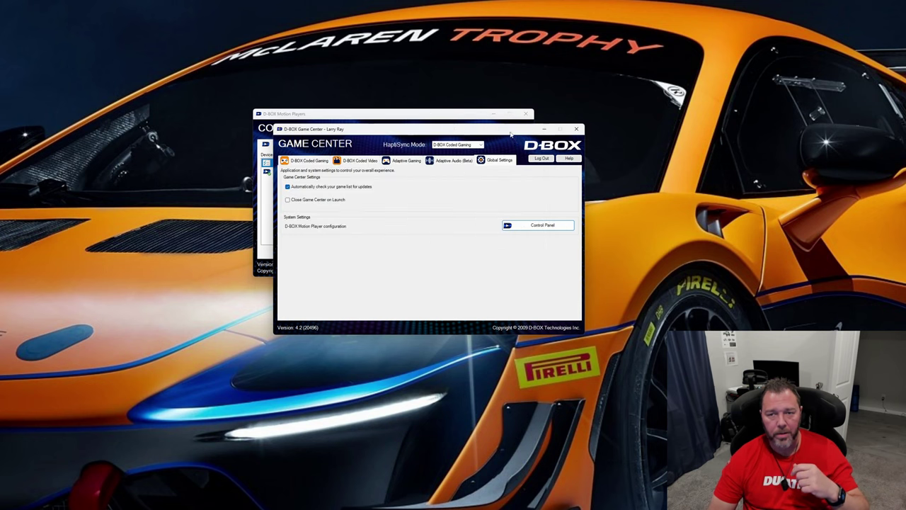
pyautogui.moveTo(512, 133); pyautogui.dragTo(613, 187)
pyautogui.click(476, 166)
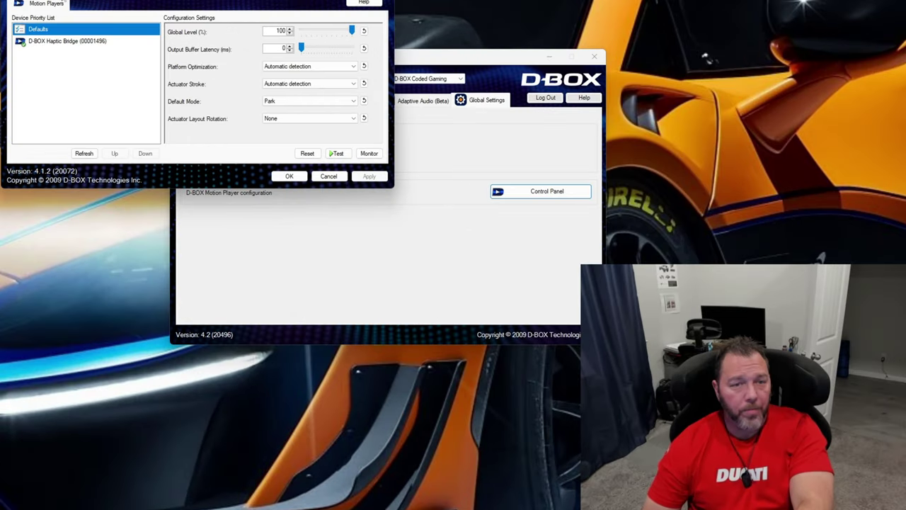
pyautogui.click(289, 176)
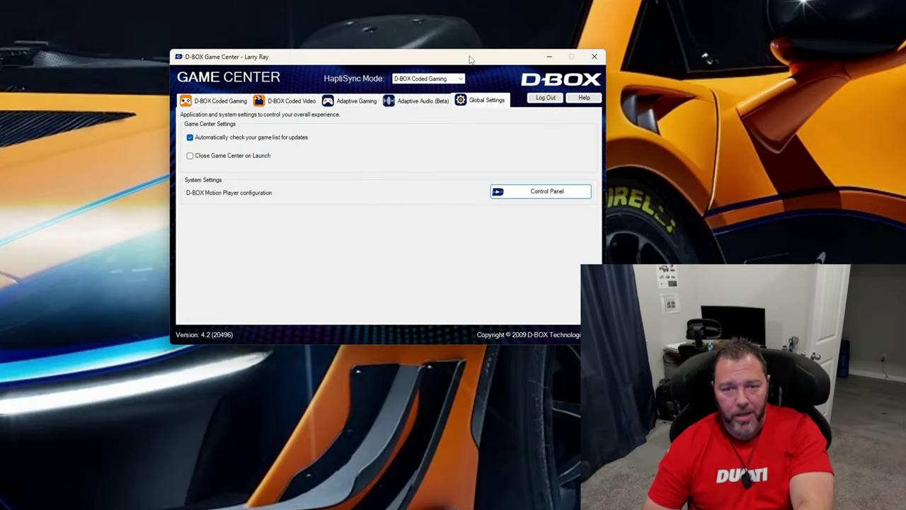
# Browse the whole D-BOX Coded Gaming list in Game Center, examining each title's status, available version, type and supported stroke
pyautogui.click(211, 99)
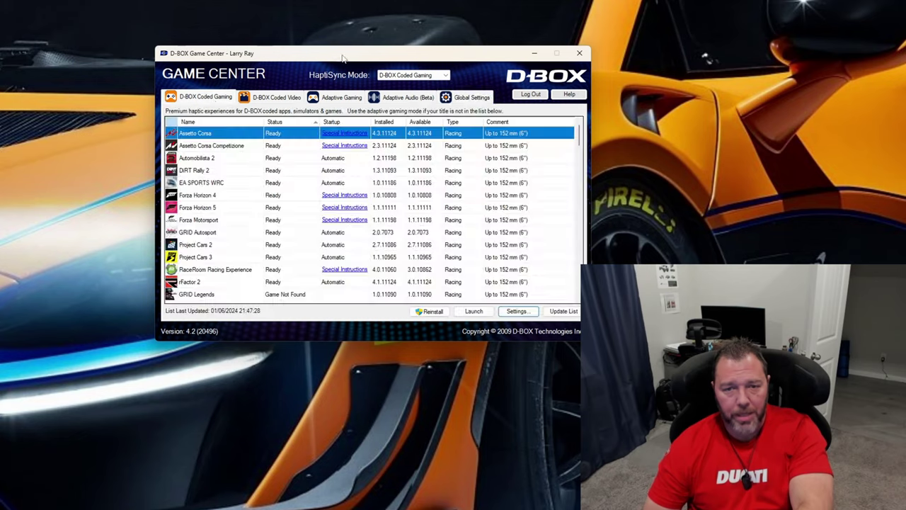
pyautogui.moveTo(340, 59); pyautogui.dragTo(224, 44)
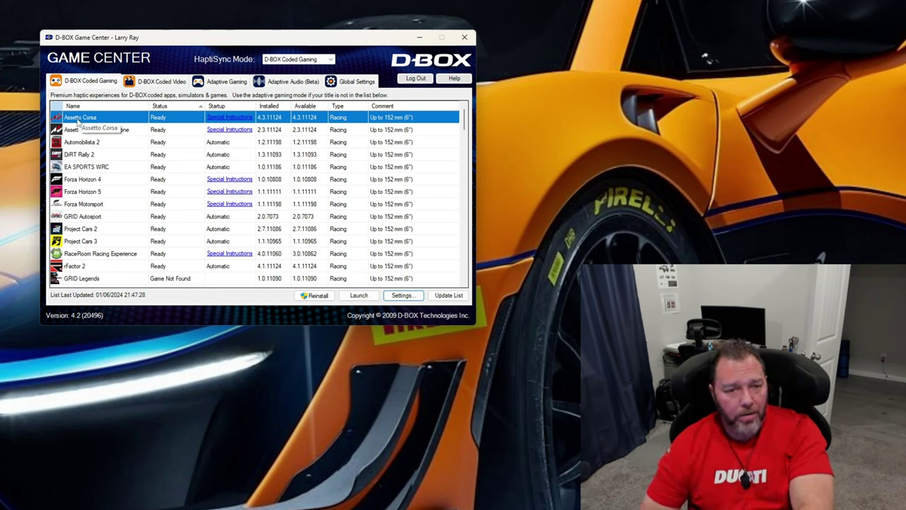
pyautogui.scroll(-3, 101, 221)
pyautogui.scroll(-3, 97, 183)
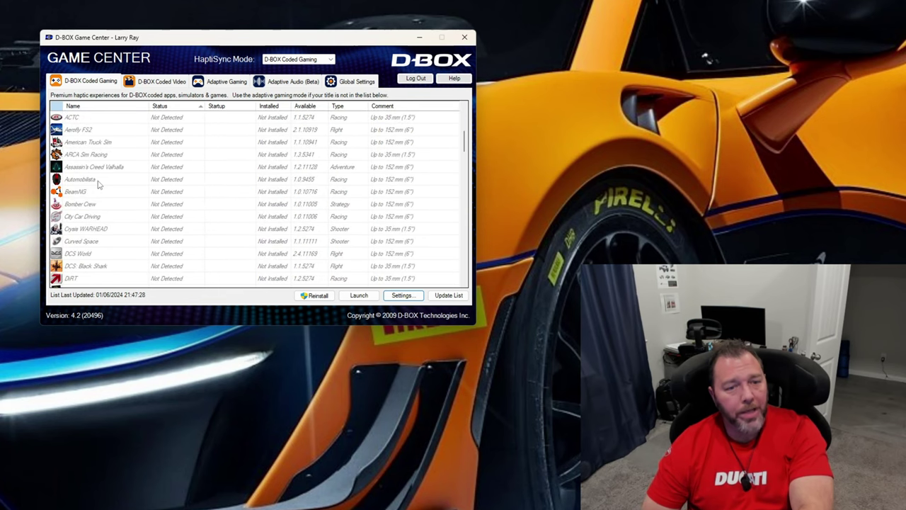
pyautogui.scroll(-5, 85, 145)
pyautogui.scroll(-1, 82, 140)
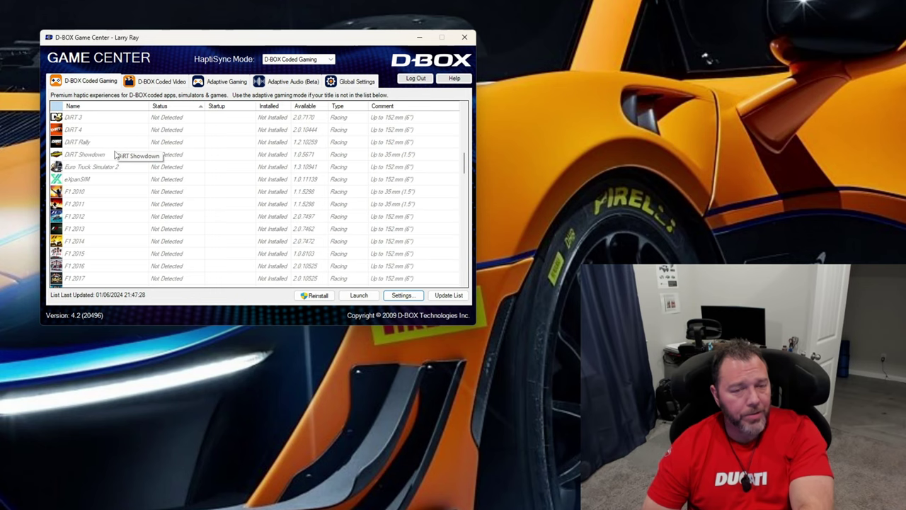
pyautogui.scroll(-4, 115, 173)
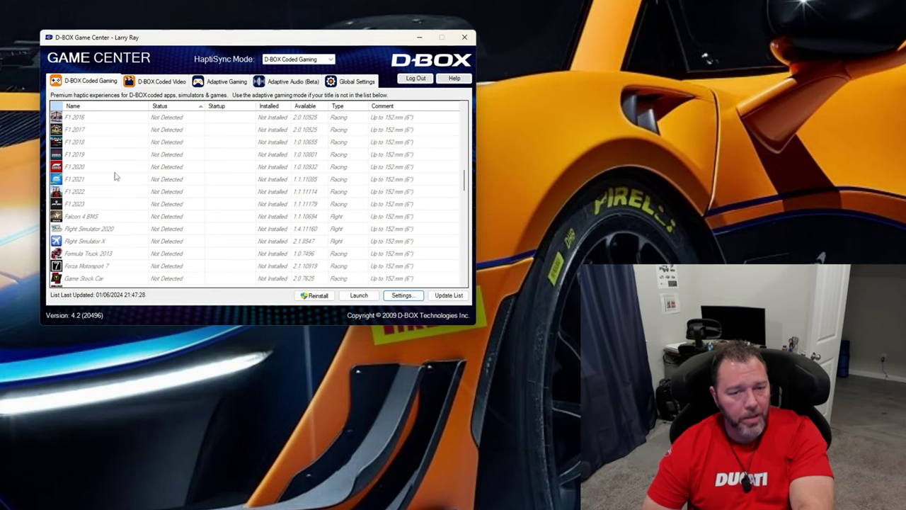
pyautogui.scroll(-4, 113, 178)
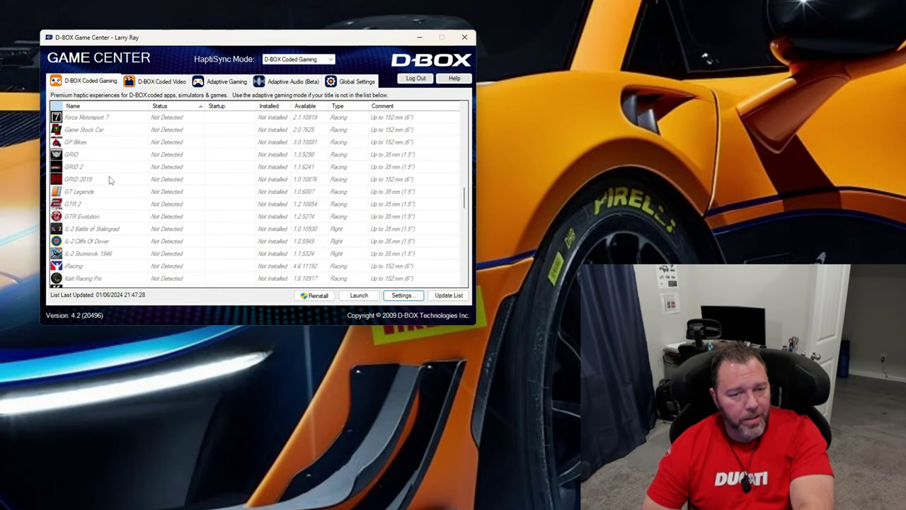
pyautogui.scroll(-5, 110, 180)
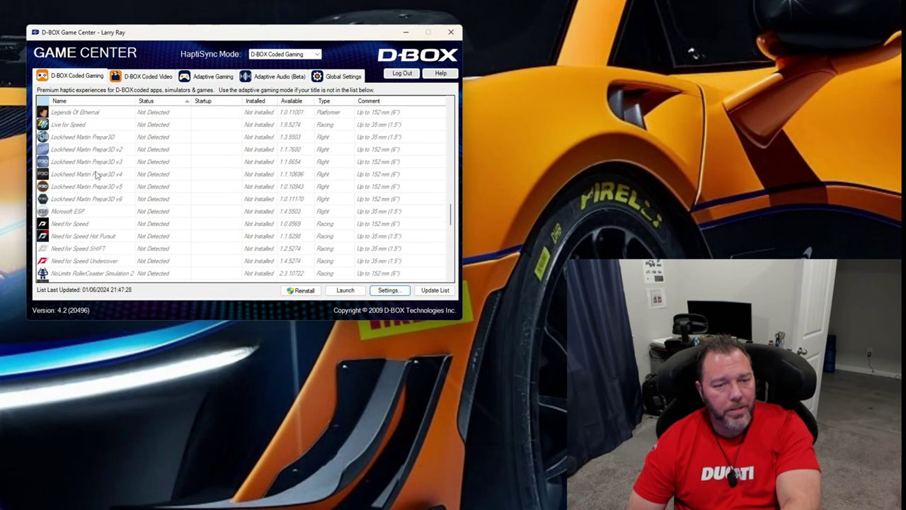
pyautogui.scroll(-2, 95, 174)
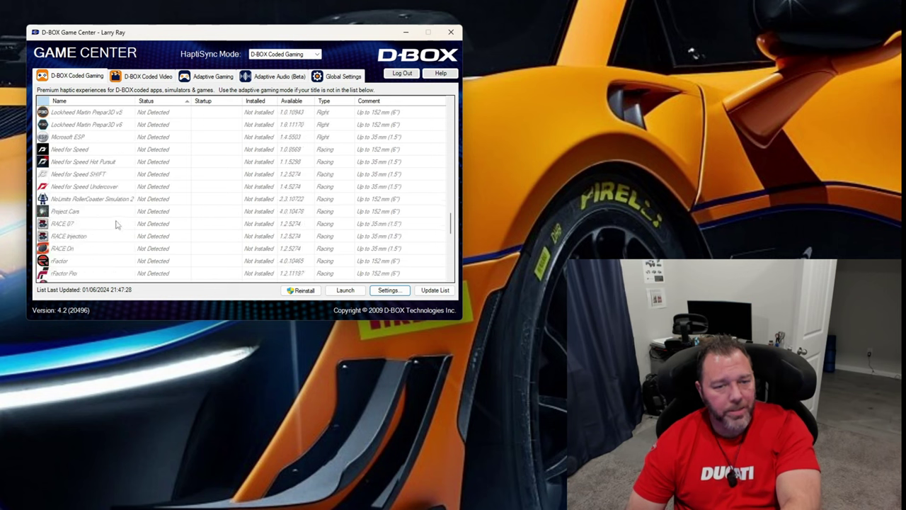
pyautogui.scroll(-2, 117, 223)
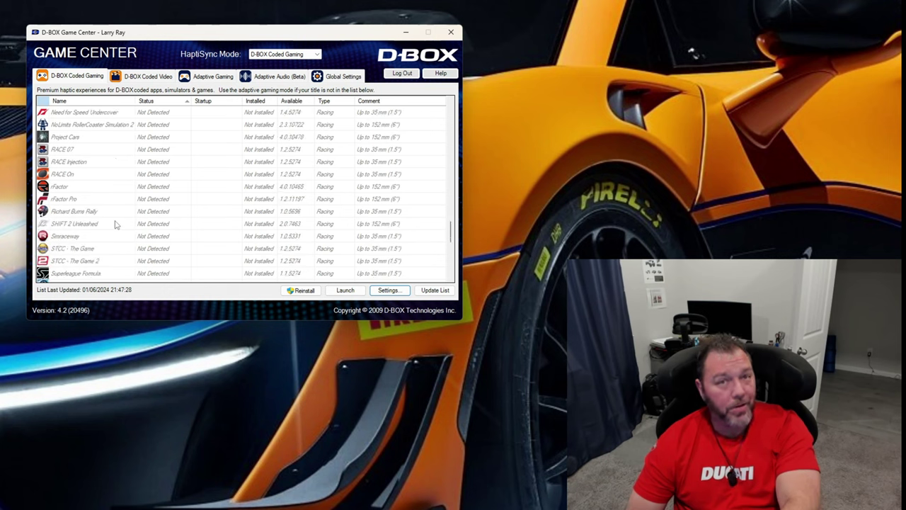
pyautogui.scroll(-1, 117, 224)
pyautogui.scroll(-1, 117, 224)
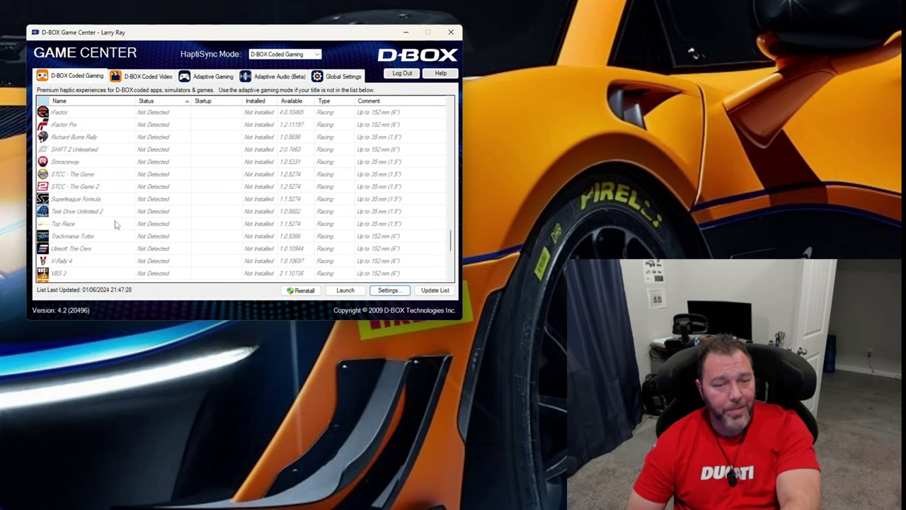
pyautogui.scroll(-1, 117, 224)
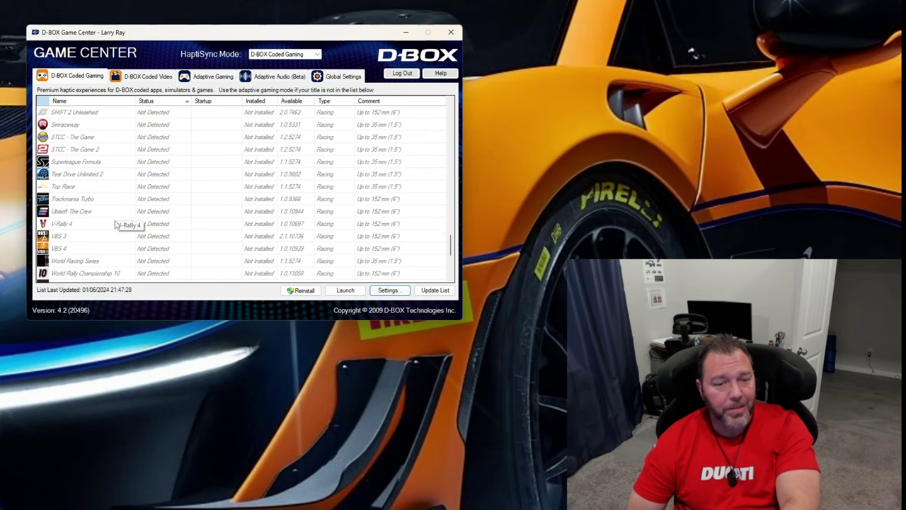
pyautogui.scroll(-1, 117, 224)
pyautogui.scroll(-1, 121, 224)
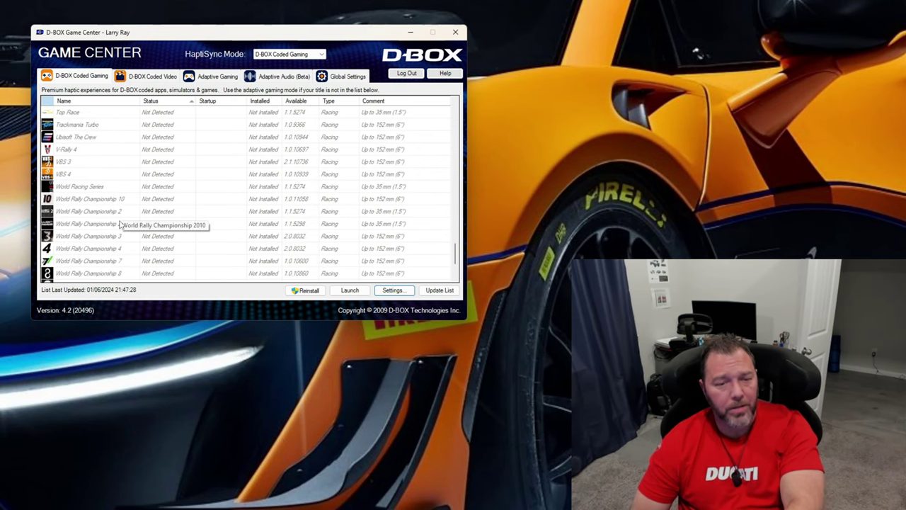
pyautogui.scroll(-2, 121, 233)
pyautogui.scroll(-1, 120, 232)
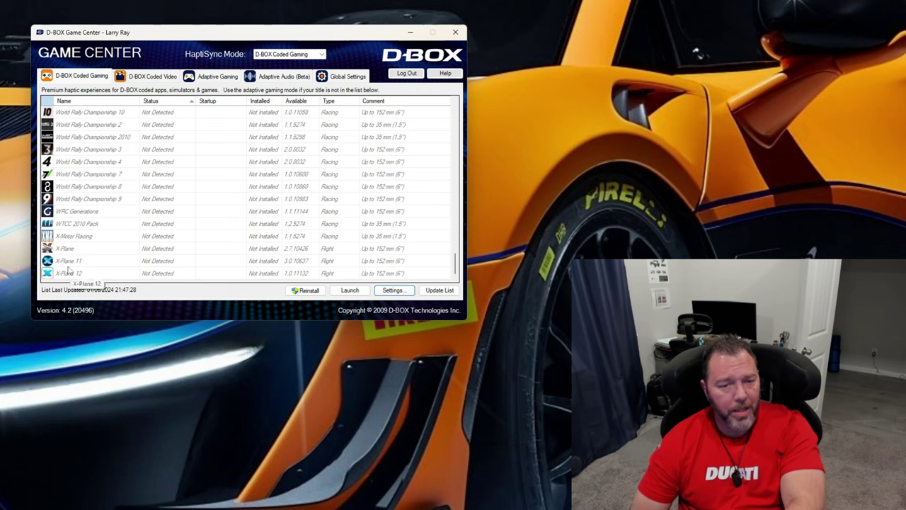
# Go back through the coded games list to its start, examining the GRID Legends and Ubisoft The Crew Motorfest entries
pyautogui.scroll(20, 124, 257)
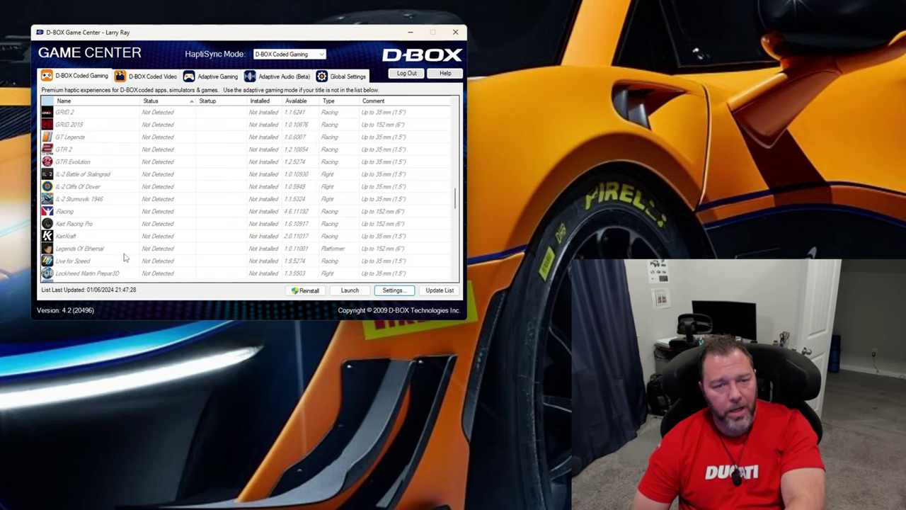
pyautogui.scroll(10, 124, 257)
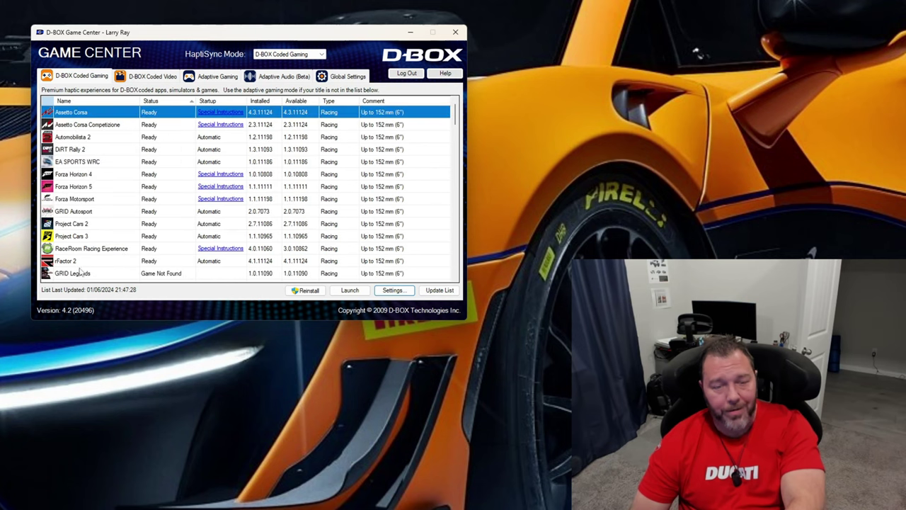
pyautogui.moveTo(157, 33); pyautogui.dragTo(153, 34)
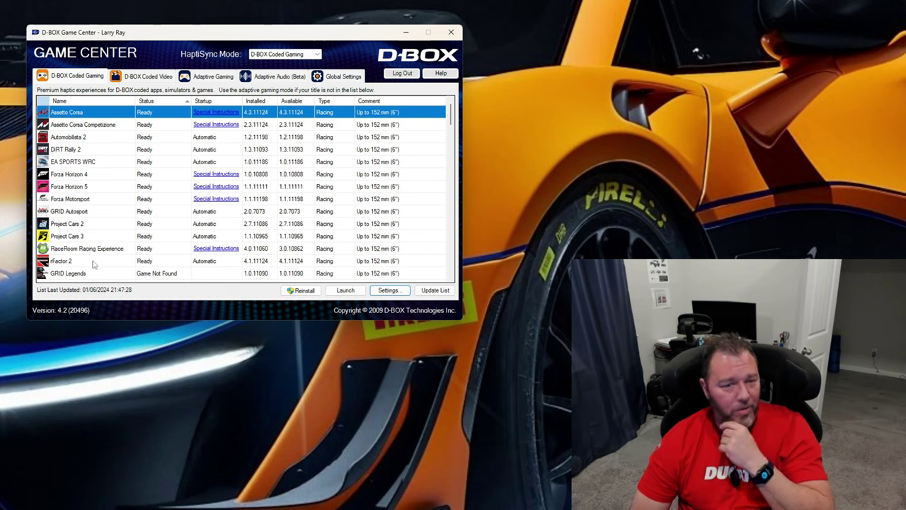
pyautogui.click(71, 273)
pyautogui.scroll(-3, 77, 276)
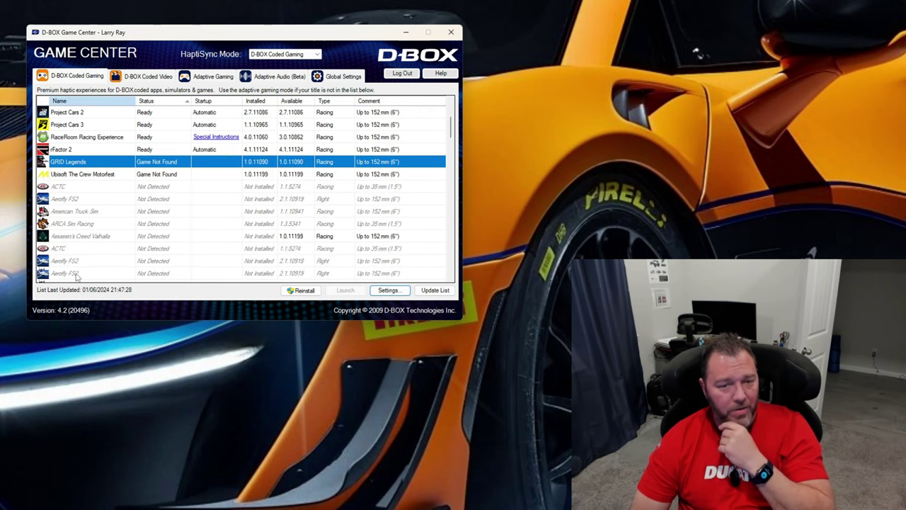
pyautogui.click(81, 175)
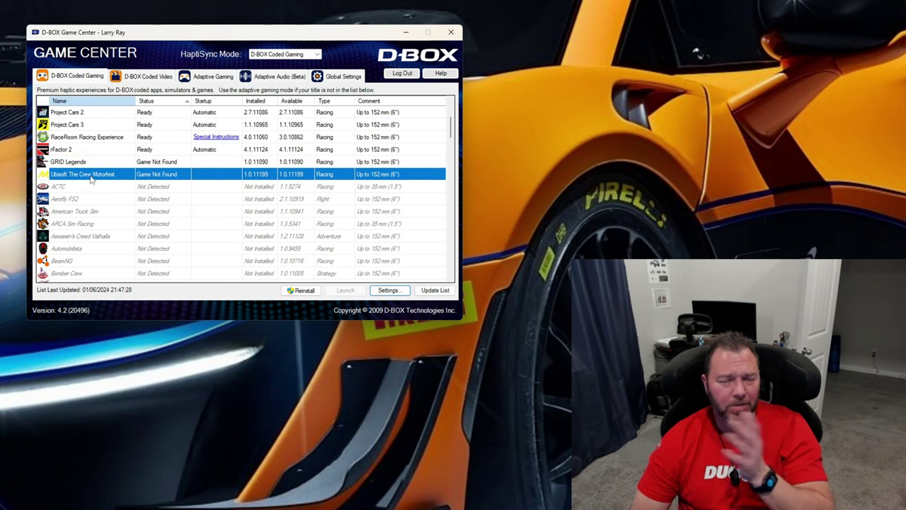
pyautogui.scroll(2, 91, 180)
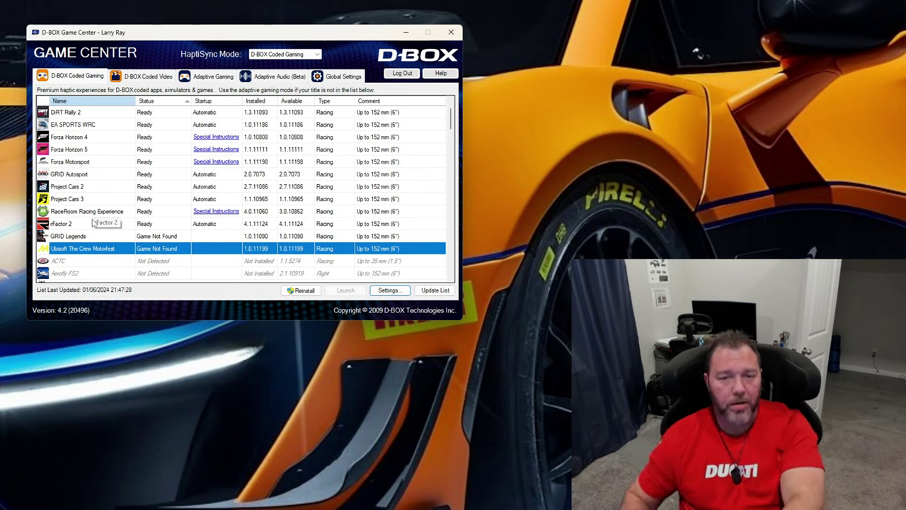
pyautogui.scroll(1, 93, 223)
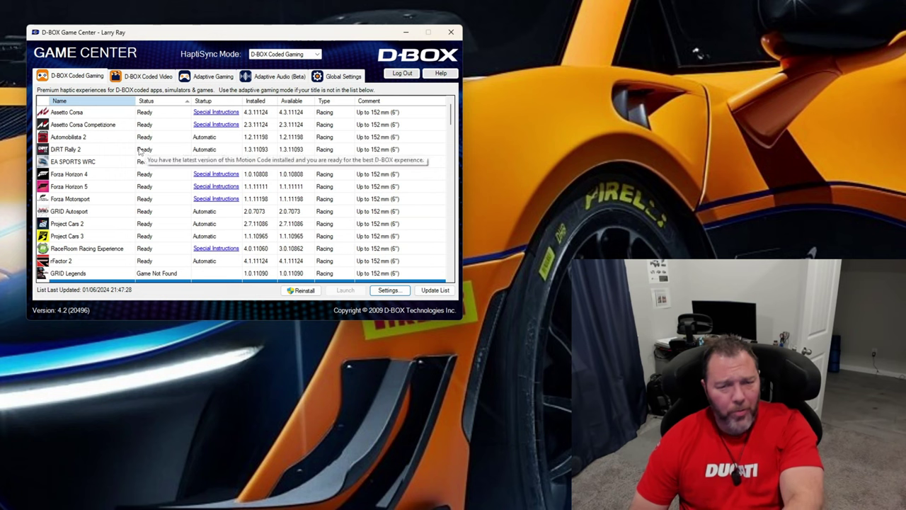
# Open the special instructions for Forza Motorsport and enlarge their window and text for reading
pyautogui.click(200, 141)
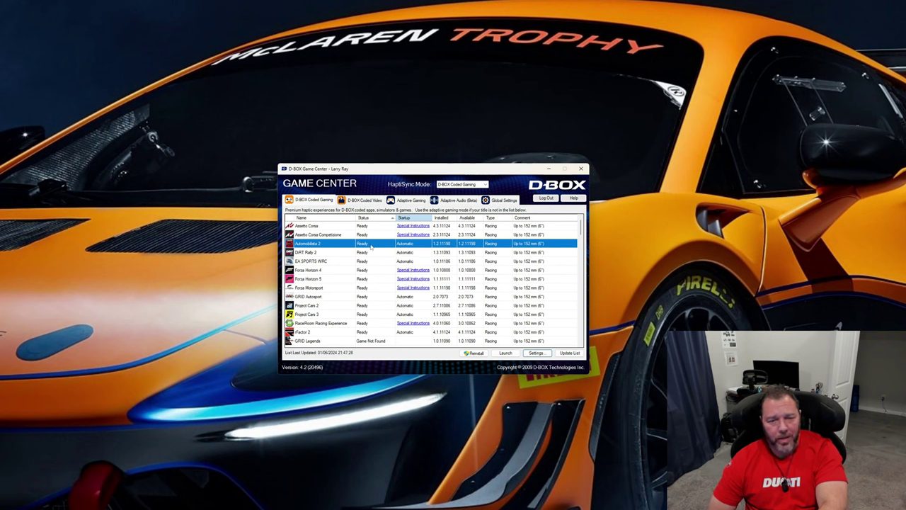
pyautogui.scroll(-1, 321, 303)
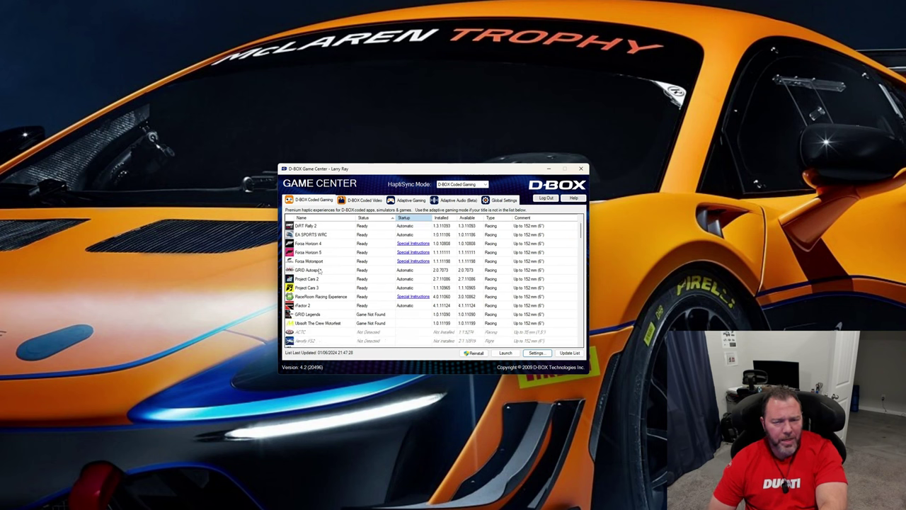
pyautogui.click(421, 262)
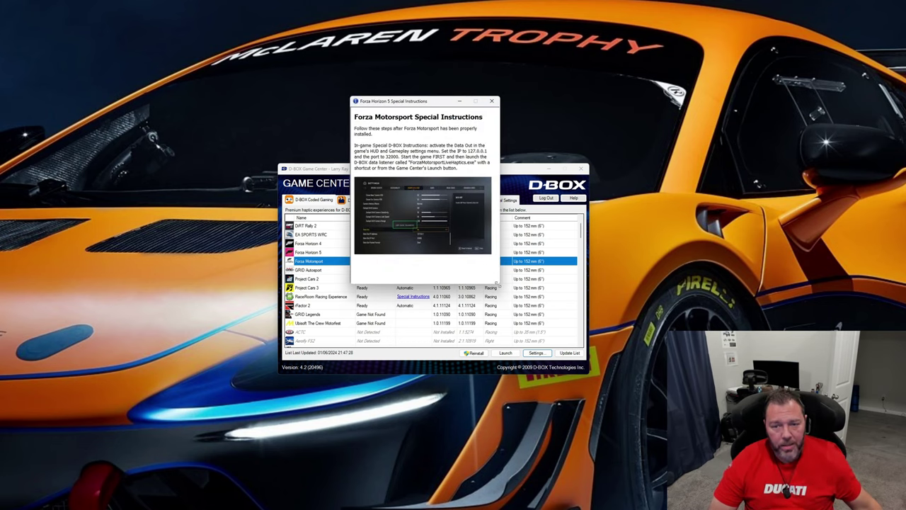
pyautogui.moveTo(497, 284); pyautogui.dragTo(708, 446)
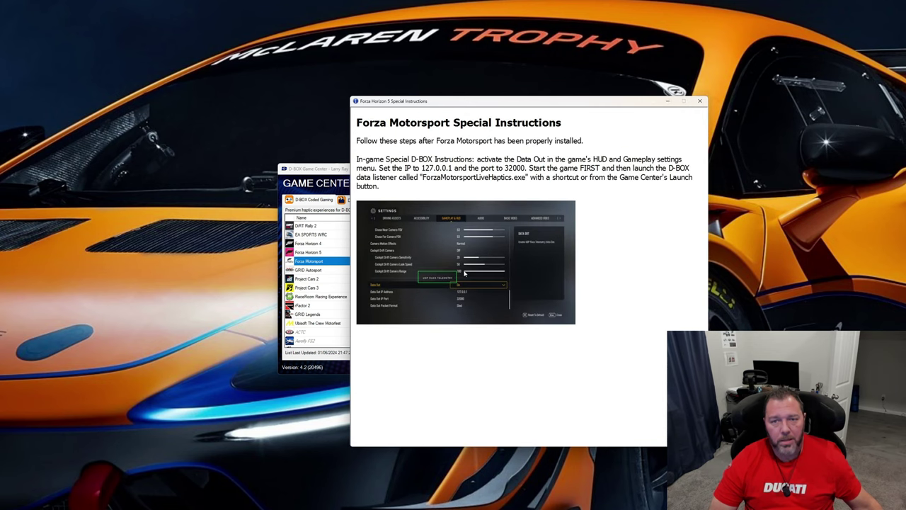
pyautogui.keyDown('ctrl'); pyautogui.scroll(1, 465, 274); pyautogui.keyUp('ctrl')
# Arrange Game Center beside the Forza Motorsport instructions and highlight the sentence on IP 127.0.0.1 and port 32000, closing the instructions when read
pyautogui.moveTo(322, 172); pyautogui.dragTo(69, 34)
pyautogui.moveTo(427, 97); pyautogui.dragTo(449, 92)
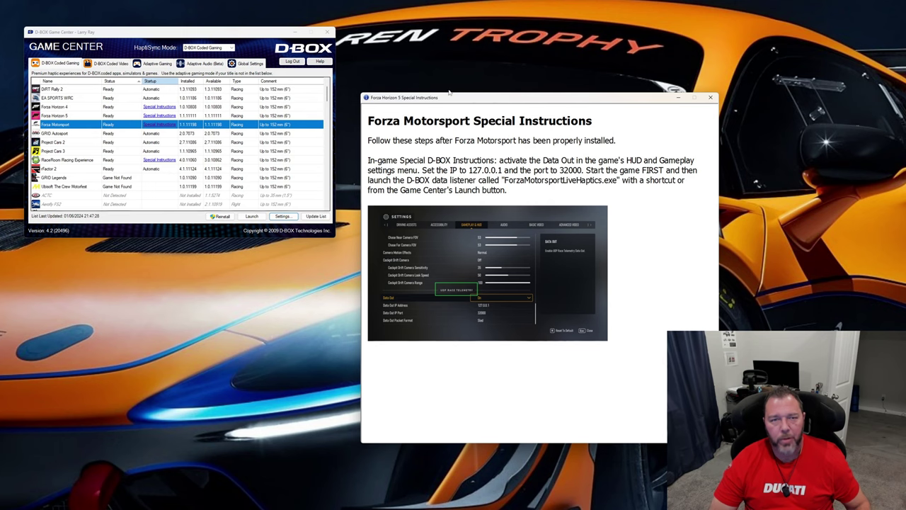
pyautogui.moveTo(254, 37); pyautogui.dragTo(259, 44)
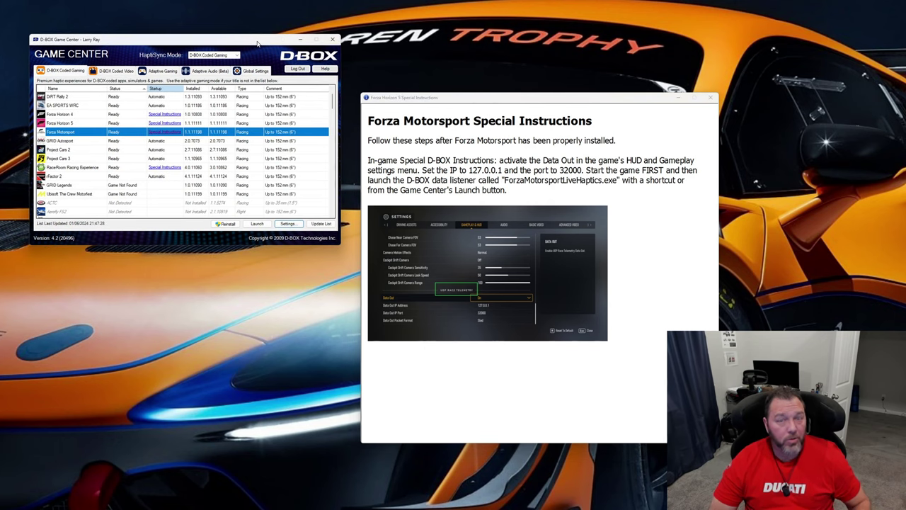
pyautogui.moveTo(423, 170); pyautogui.dragTo(582, 171)
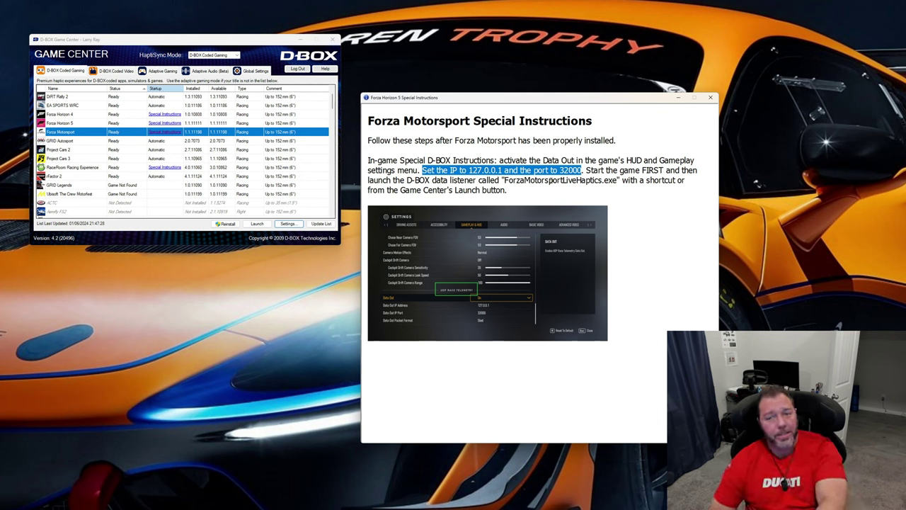
pyautogui.click(711, 97)
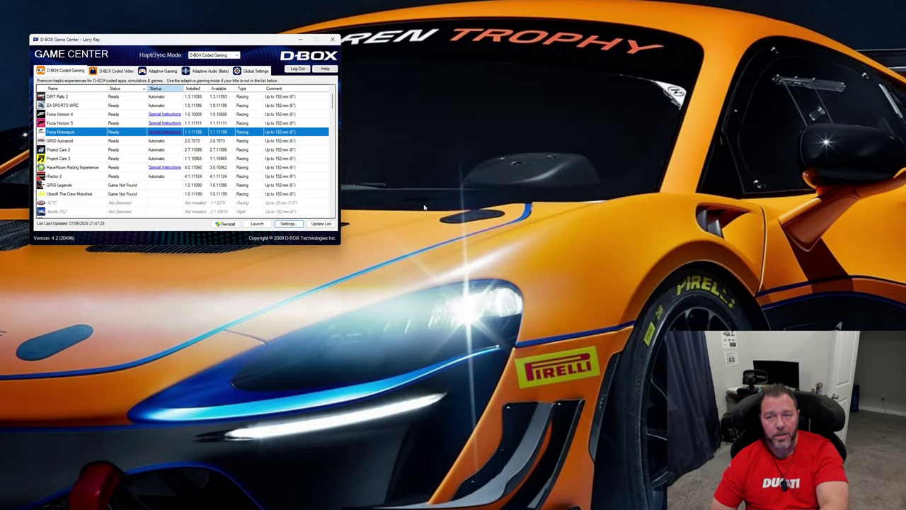
# Launch the Forza Motorsport data listener from Game Center to view its console, and close the console
pyautogui.moveTo(242, 43); pyautogui.dragTo(302, 59)
pyautogui.click(425, 252)
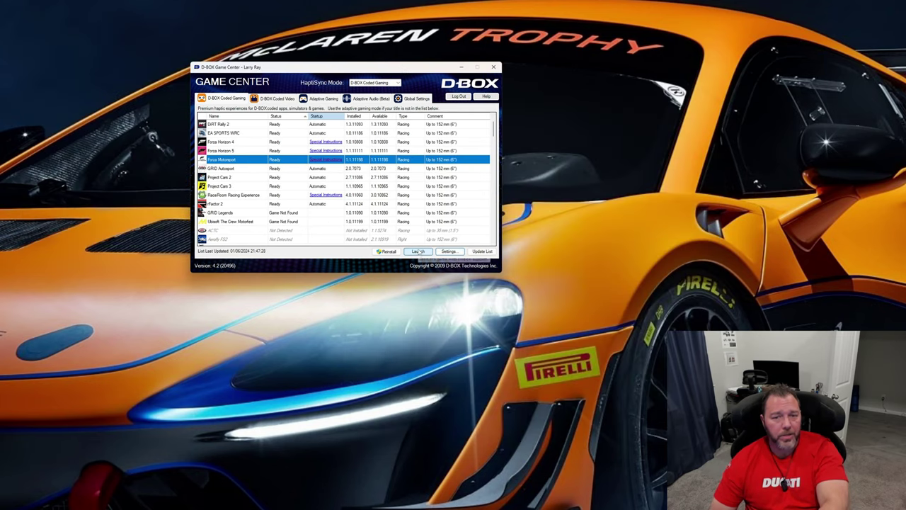
pyautogui.moveTo(151, 139); pyautogui.dragTo(397, 111)
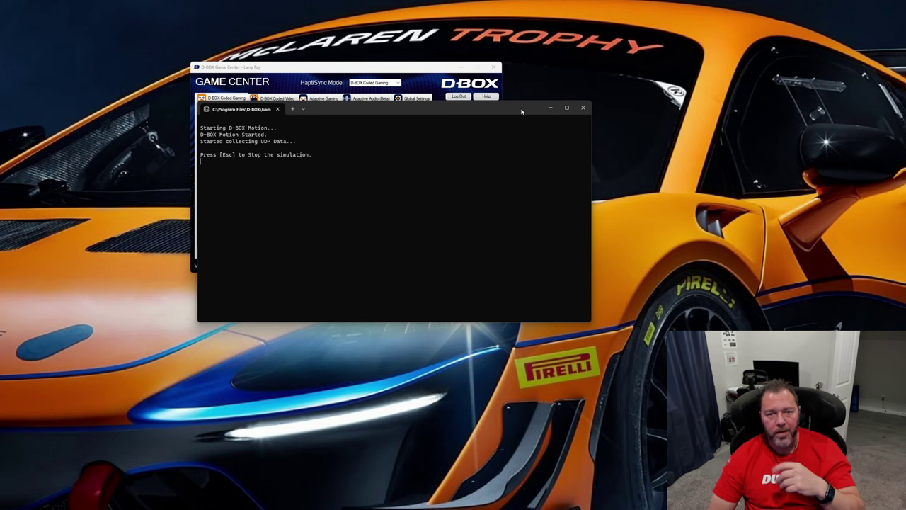
pyautogui.click(583, 107)
pyautogui.moveTo(373, 71); pyautogui.dragTo(433, 96)
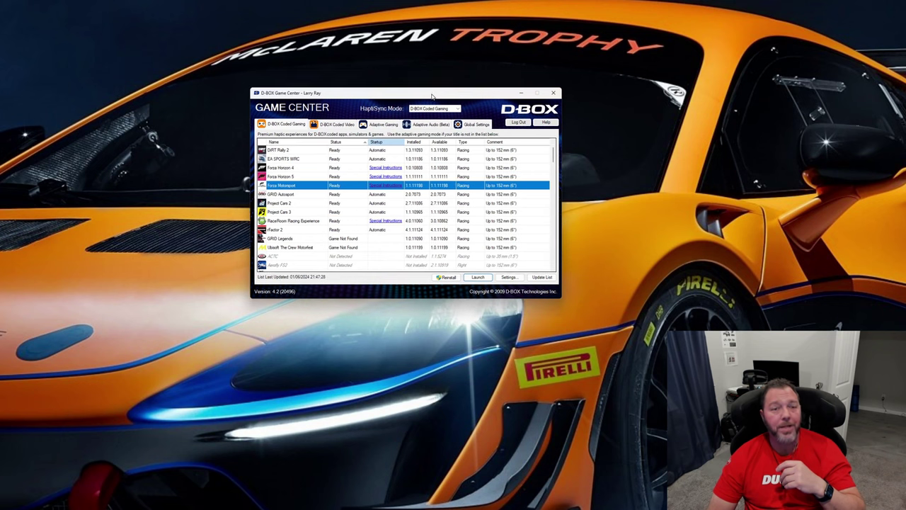
# Open the motion code settings for Automobilista 2 and arrange them beside the Game Center window
pyautogui.scroll(1, 319, 207)
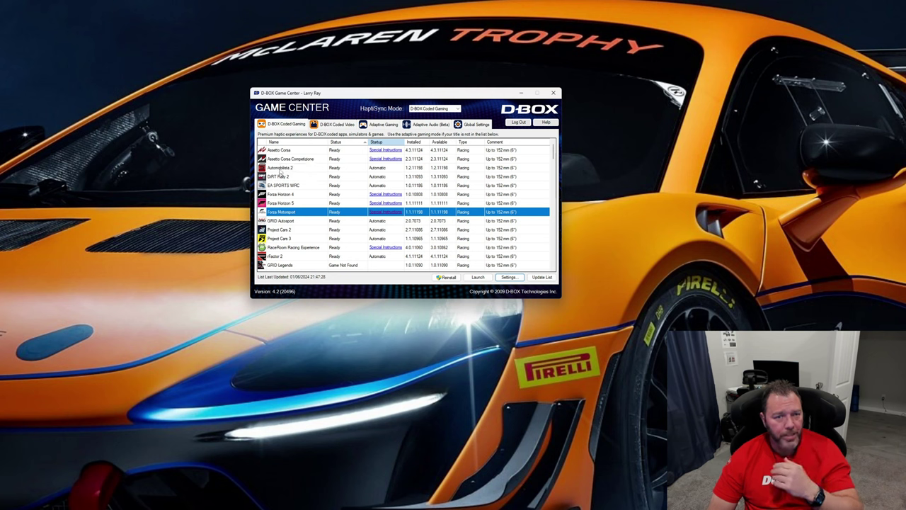
pyautogui.click(280, 170)
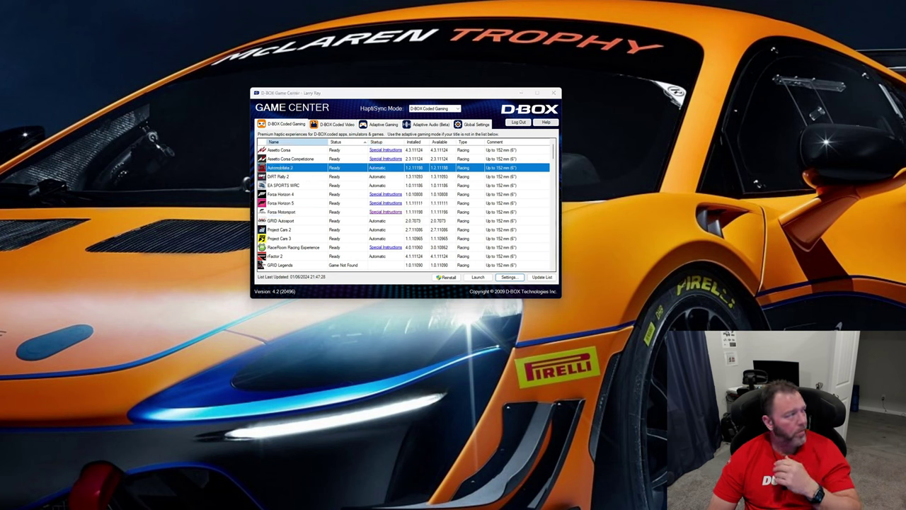
pyautogui.click(509, 277)
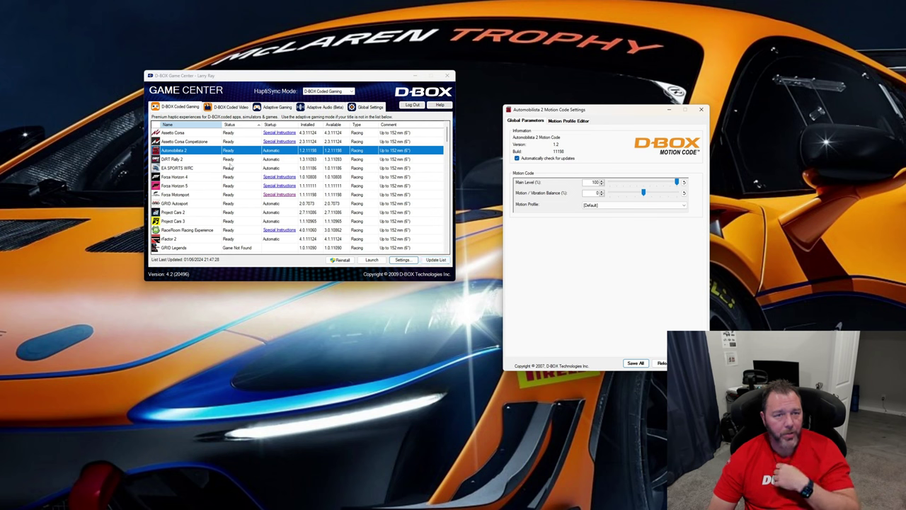
pyautogui.moveTo(241, 73); pyautogui.dragTo(247, 82)
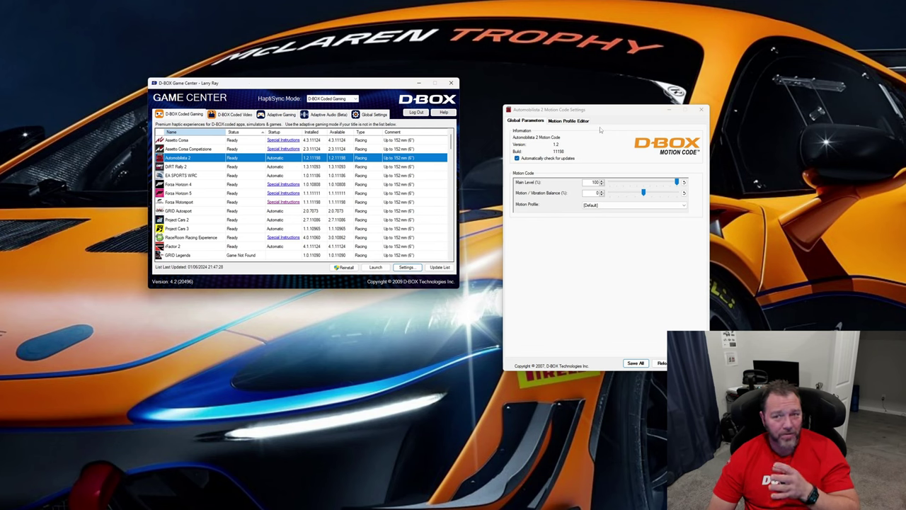
pyautogui.moveTo(601, 110); pyautogui.dragTo(561, 96)
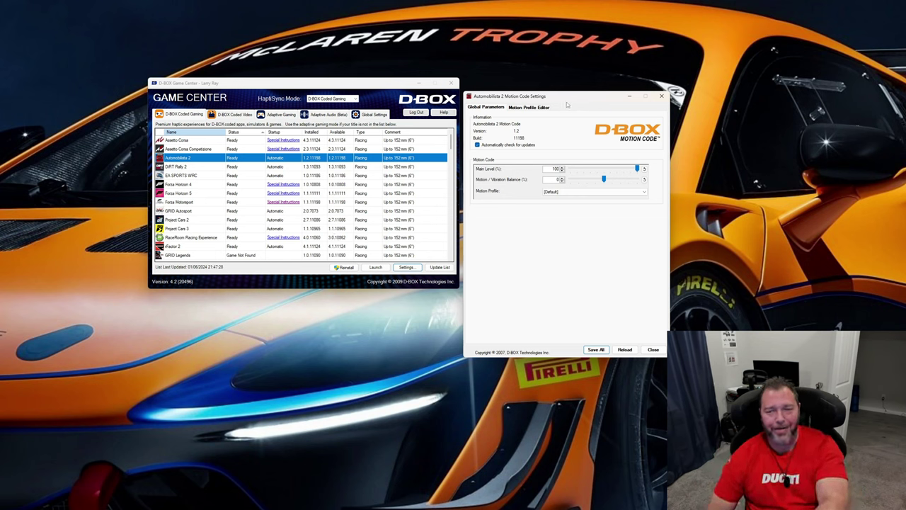
pyautogui.moveTo(567, 104); pyautogui.dragTo(564, 107)
pyautogui.moveTo(396, 83); pyautogui.dragTo(294, 64)
pyautogui.moveTo(571, 98); pyautogui.dragTo(505, 96)
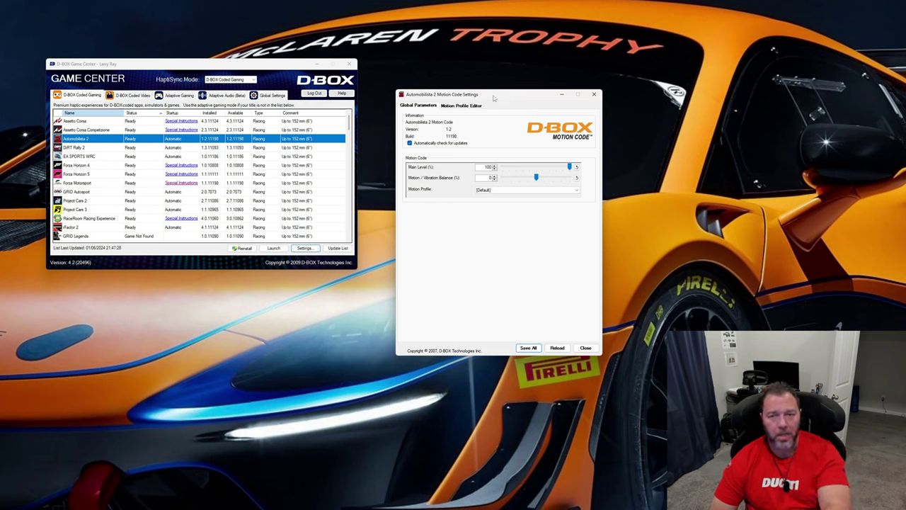
pyautogui.moveTo(501, 95); pyautogui.dragTo(488, 118)
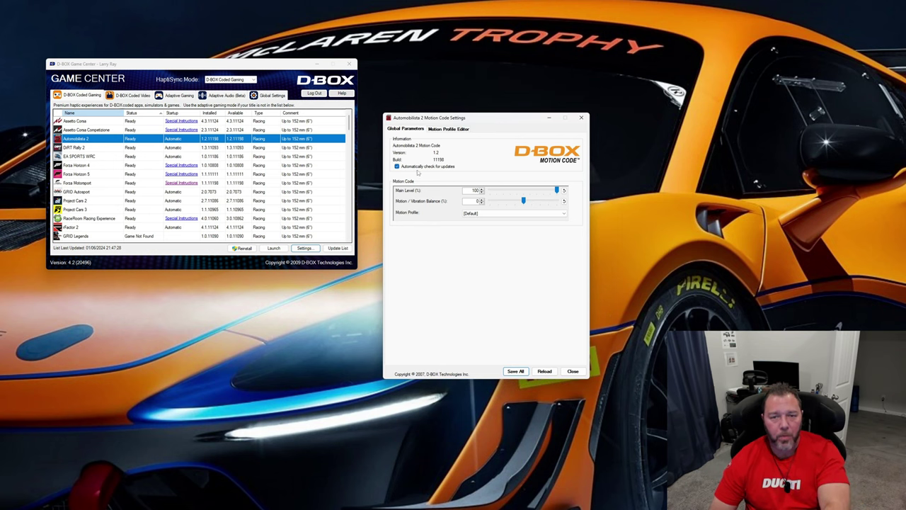
# View the Motion Profile Editor for Automobilista 2 briefly and return to the Global Parameters
pyautogui.click(446, 130)
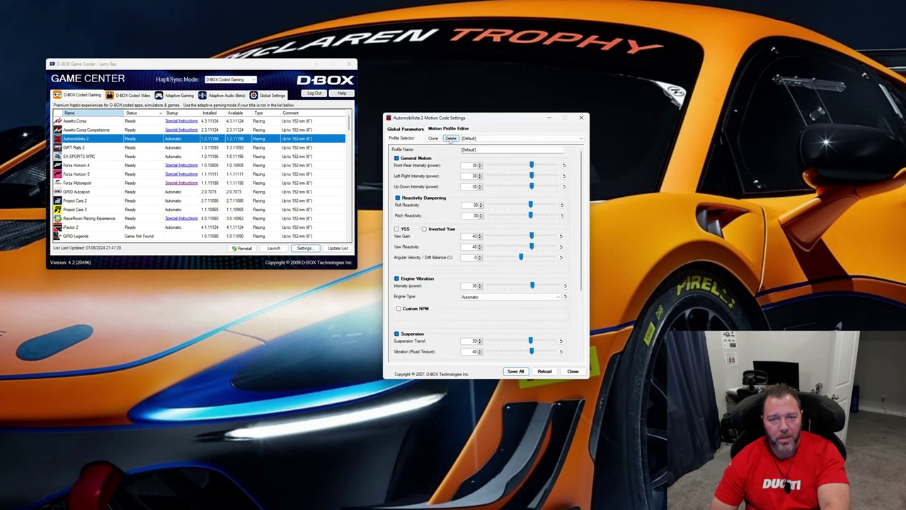
pyautogui.click(410, 131)
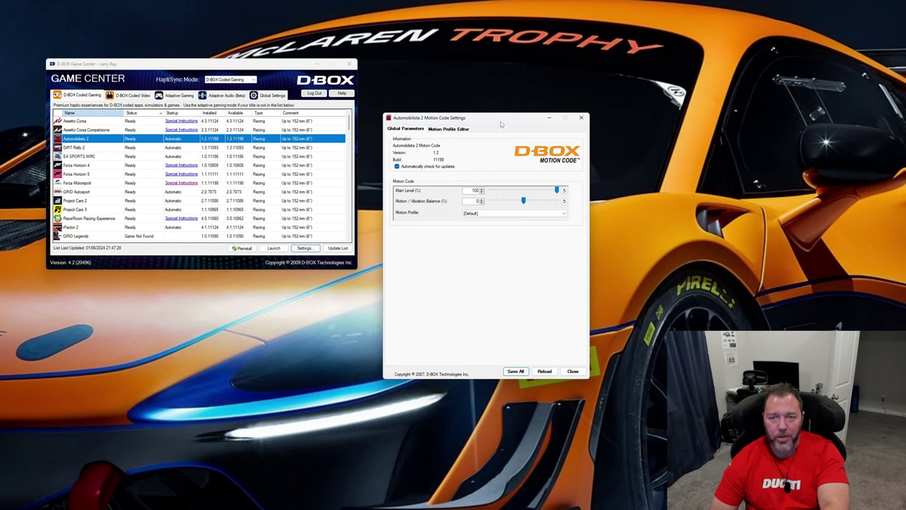
pyautogui.moveTo(501, 124); pyautogui.dragTo(483, 172)
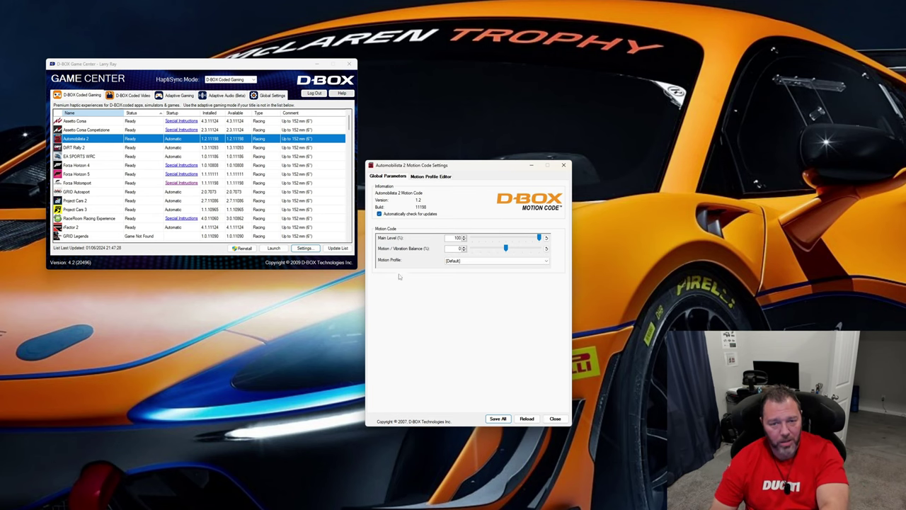
# Choose the Less bumpy motion profile for Automobilista 2 and view its values in the Motion Profile Editor
pyautogui.click(470, 261)
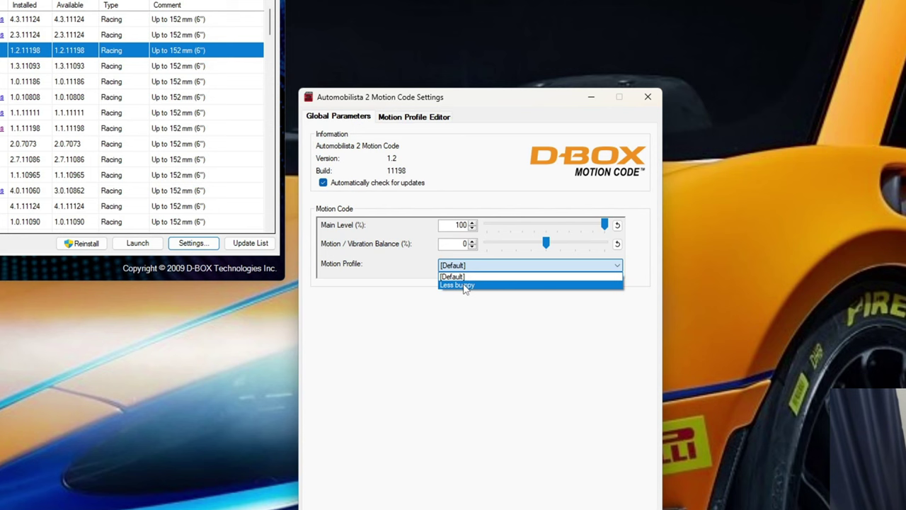
pyautogui.click(463, 285)
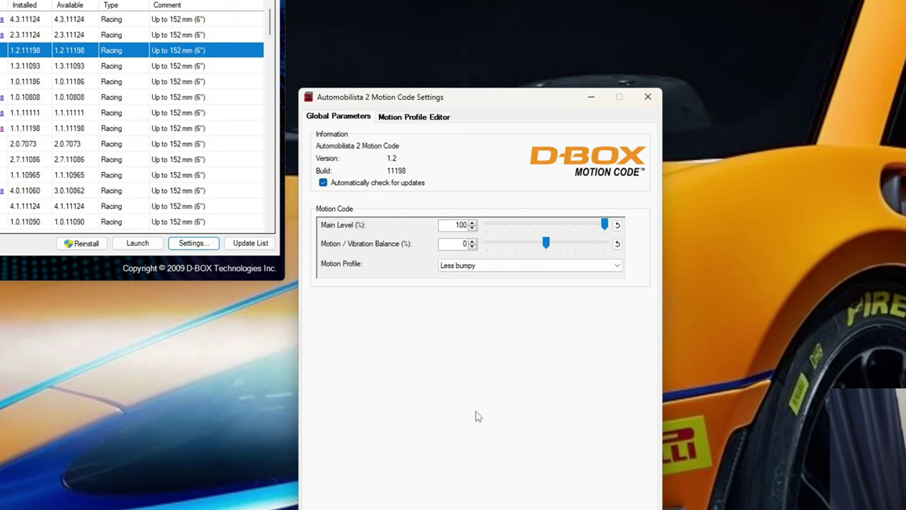
pyautogui.moveTo(459, 97); pyautogui.dragTo(473, 83)
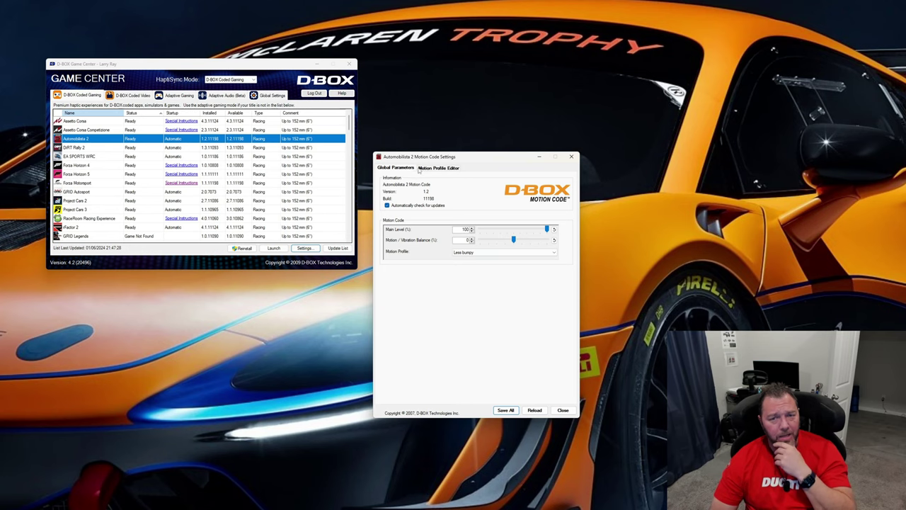
pyautogui.click(440, 169)
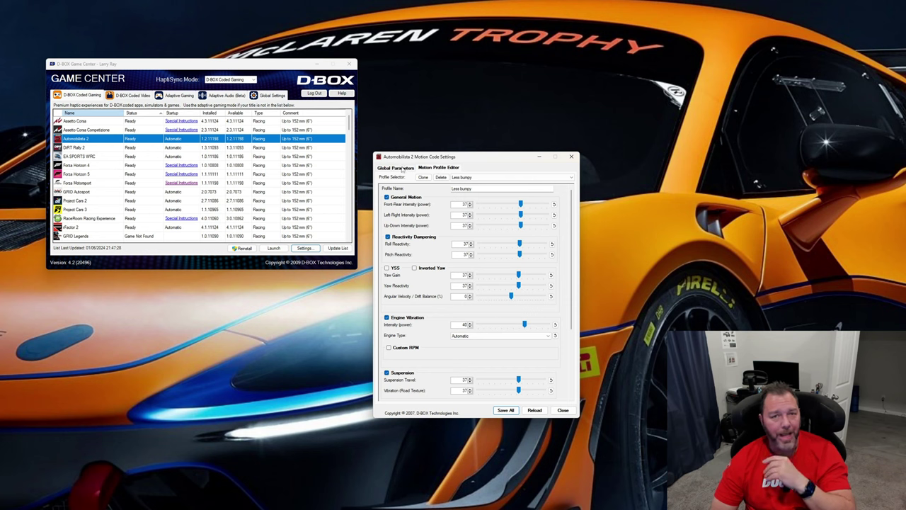
# Set the Automobilista 2 motion profile back to [Default] in the Global Parameters and save all settings
pyautogui.click(396, 168)
pyautogui.click(467, 253)
pyautogui.click(467, 260)
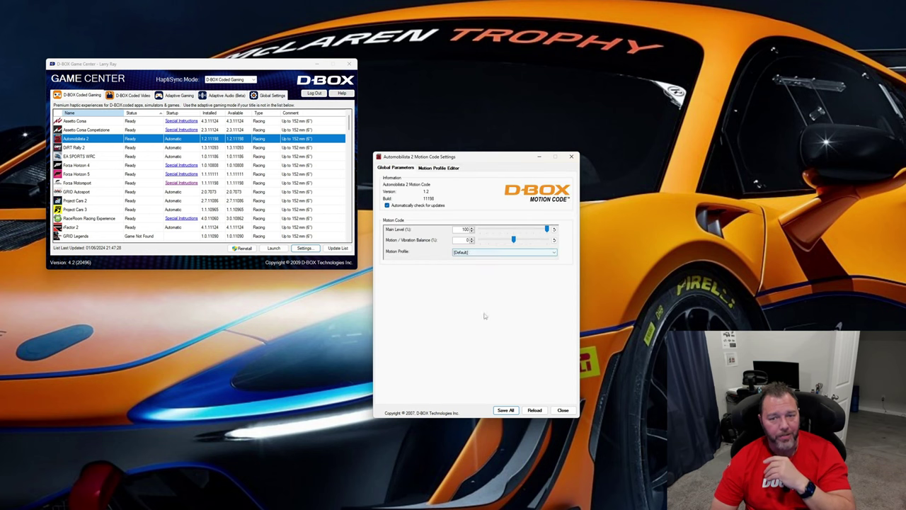
pyautogui.click(506, 410)
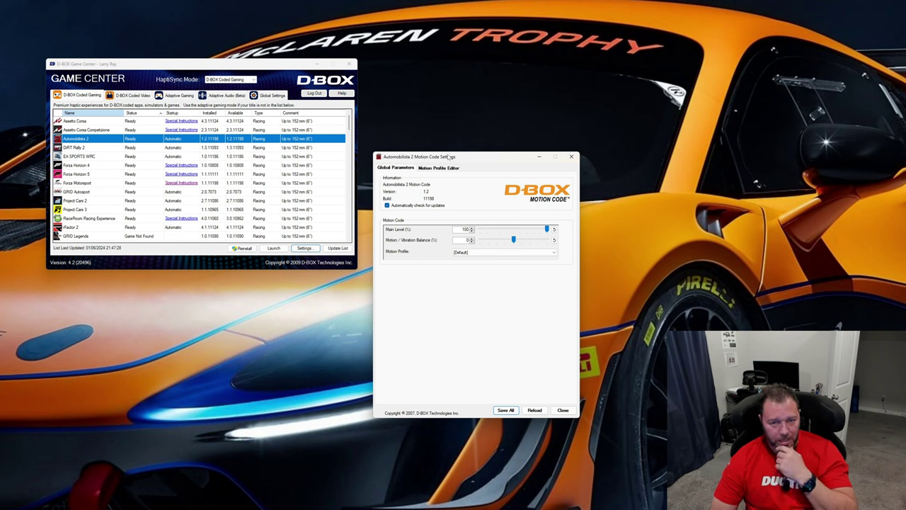
# Clone the [Default] motion profile of Automobilista 2 in the Motion Profile Editor and name the copy testing
pyautogui.click(430, 174)
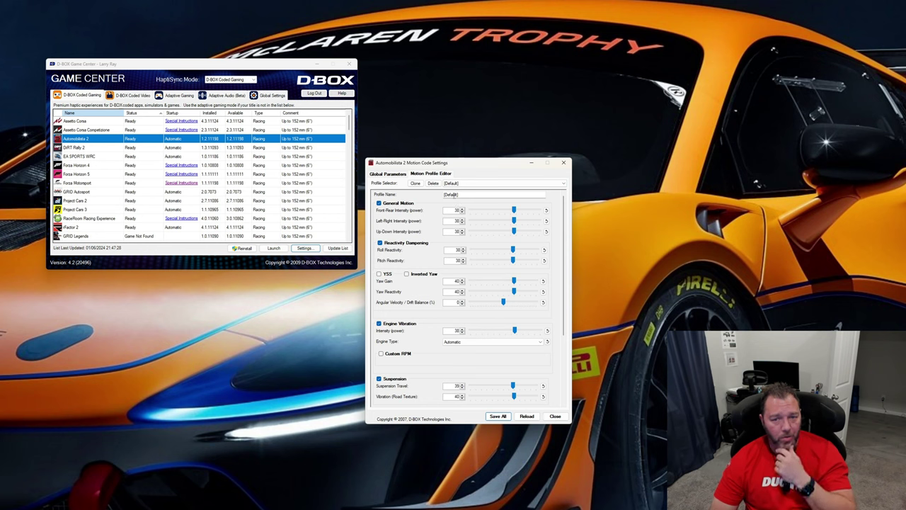
pyautogui.click(415, 182)
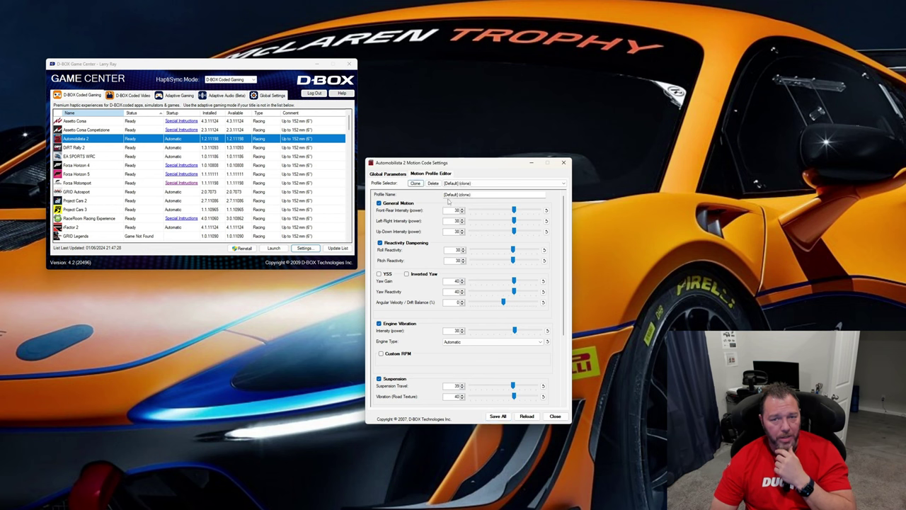
pyautogui.moveTo(465, 199); pyautogui.dragTo(453, 203)
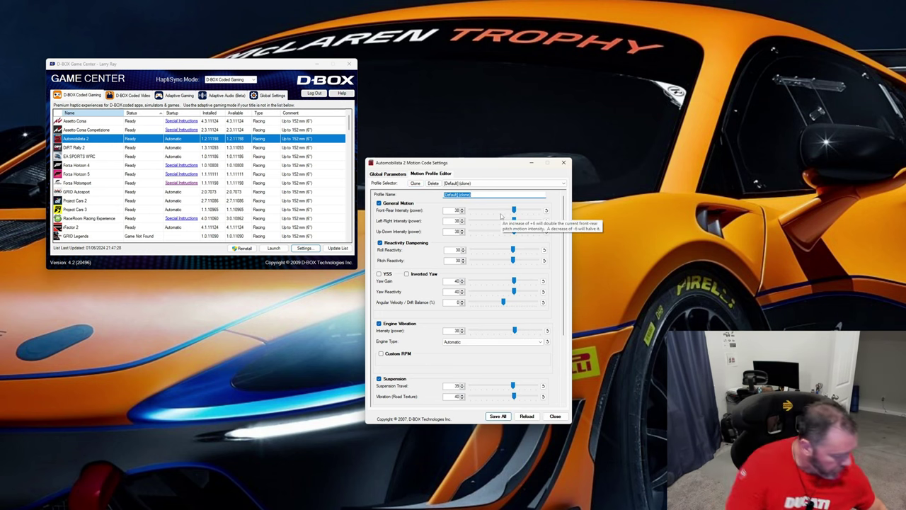
pyautogui.write('testing')
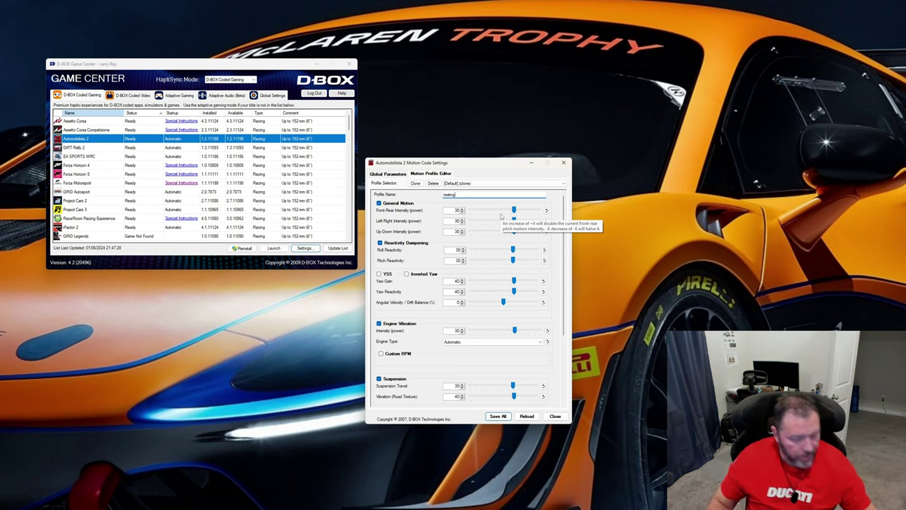
pyautogui.press('Return')
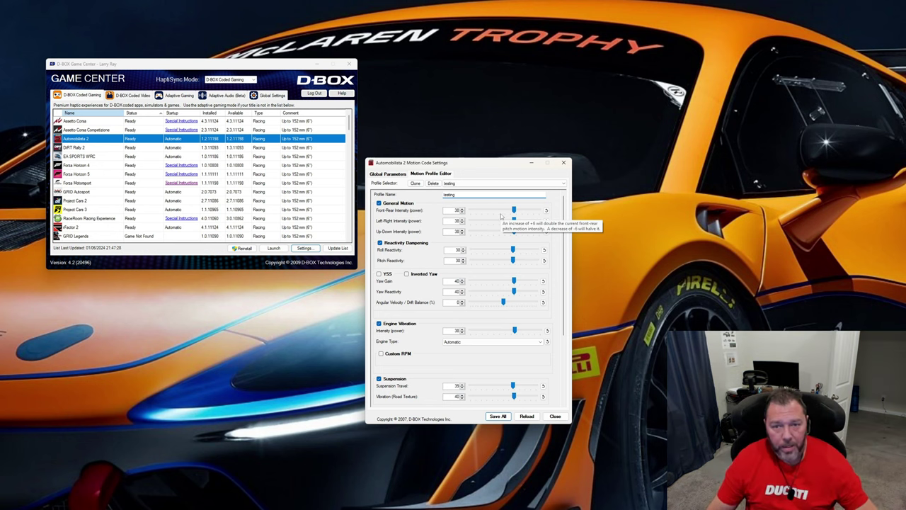
# View the Less bumpy profile, return to the testing profile and save all settings
pyautogui.click(457, 183)
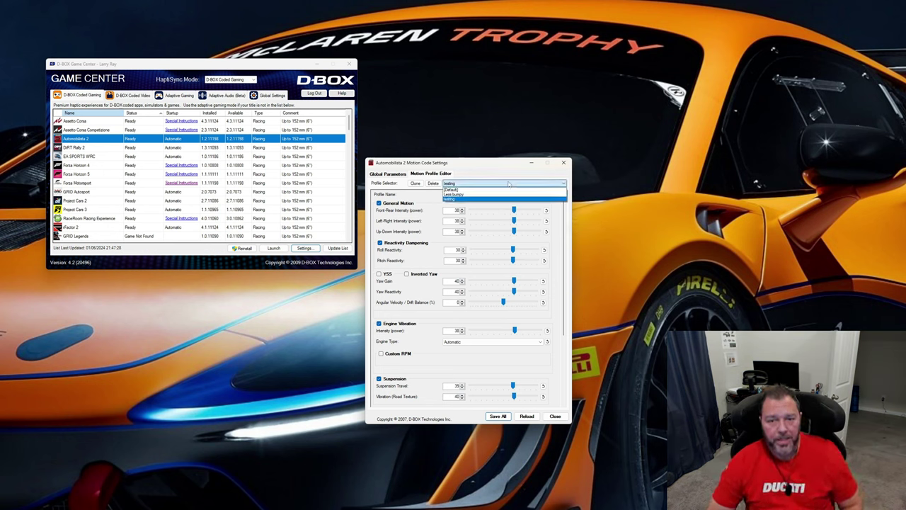
pyautogui.click(465, 195)
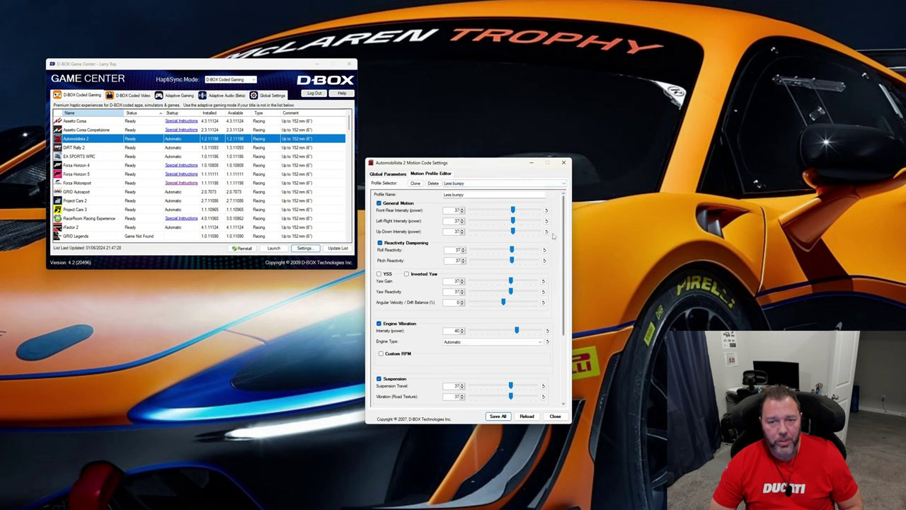
pyautogui.click(471, 183)
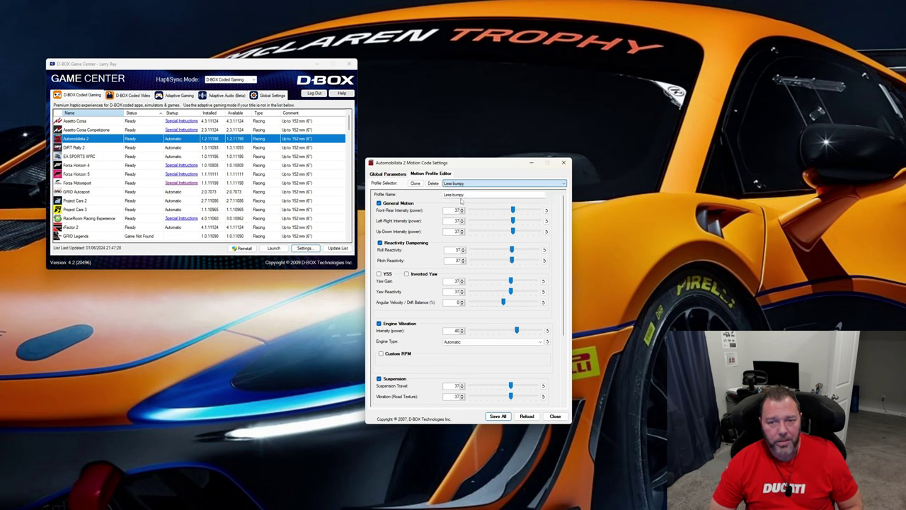
pyautogui.click(464, 202)
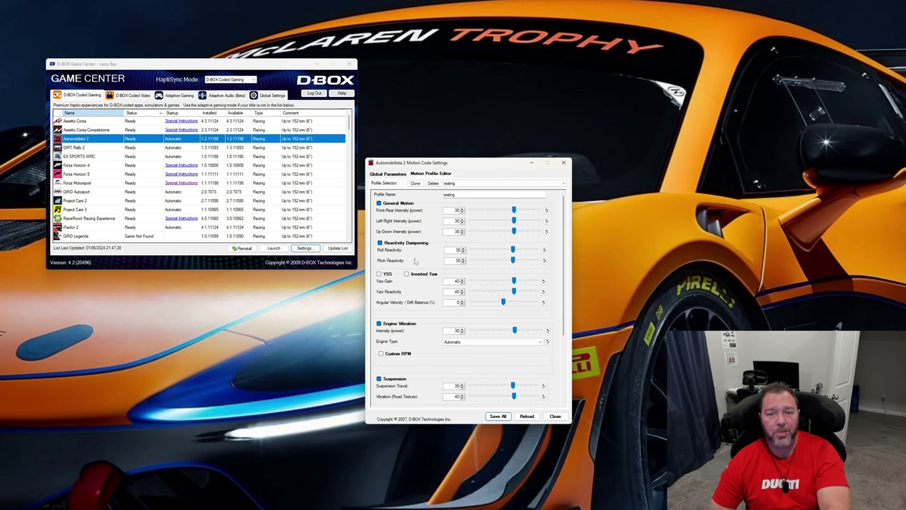
pyautogui.click(498, 417)
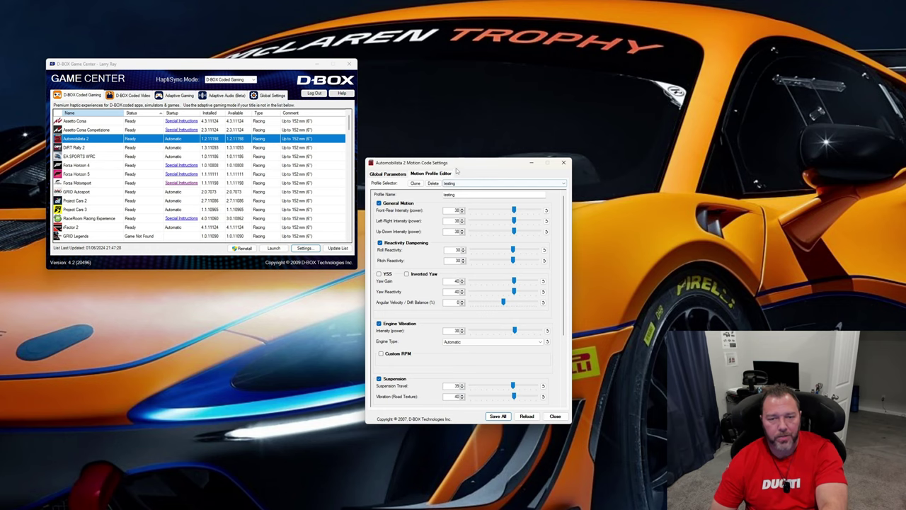
pyautogui.moveTo(458, 167); pyautogui.dragTo(459, 177)
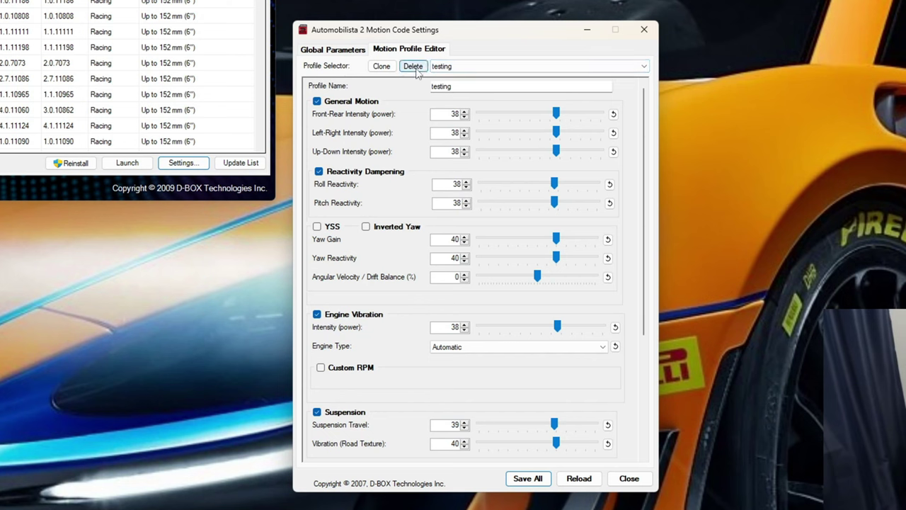
# Check the [Default] profile briefly, reselect the testing profile and delete it
pyautogui.click(442, 65)
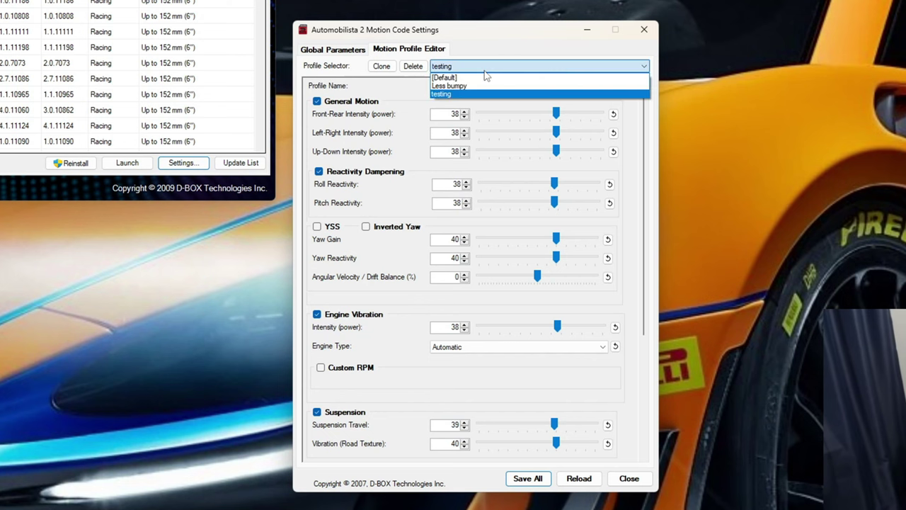
pyautogui.click(467, 77)
pyautogui.click(467, 66)
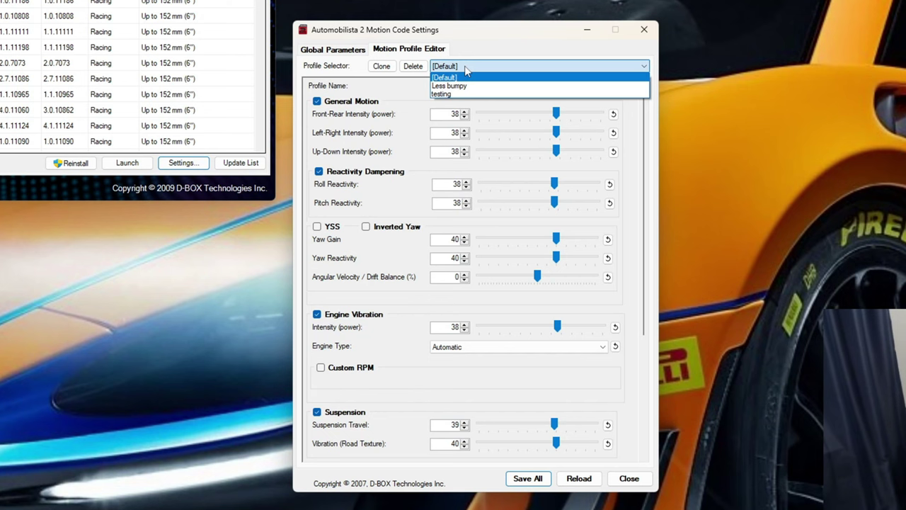
pyautogui.click(460, 94)
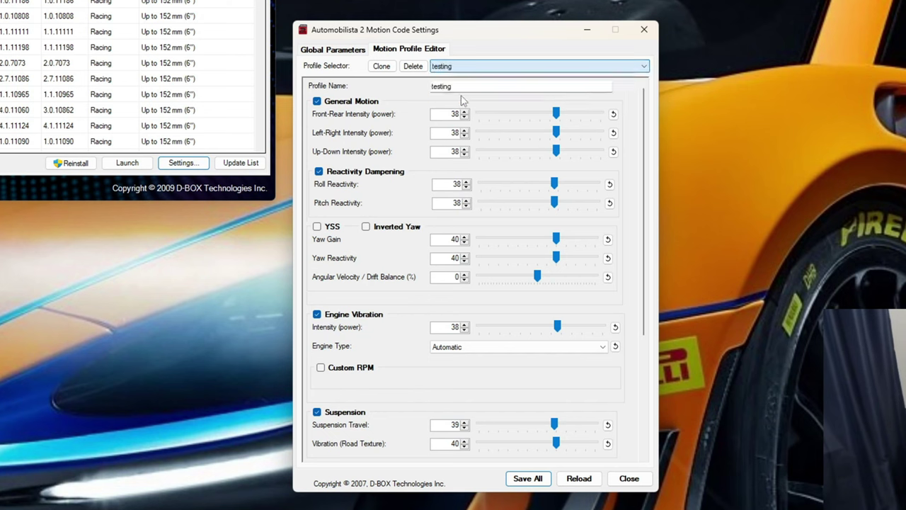
pyautogui.click(414, 66)
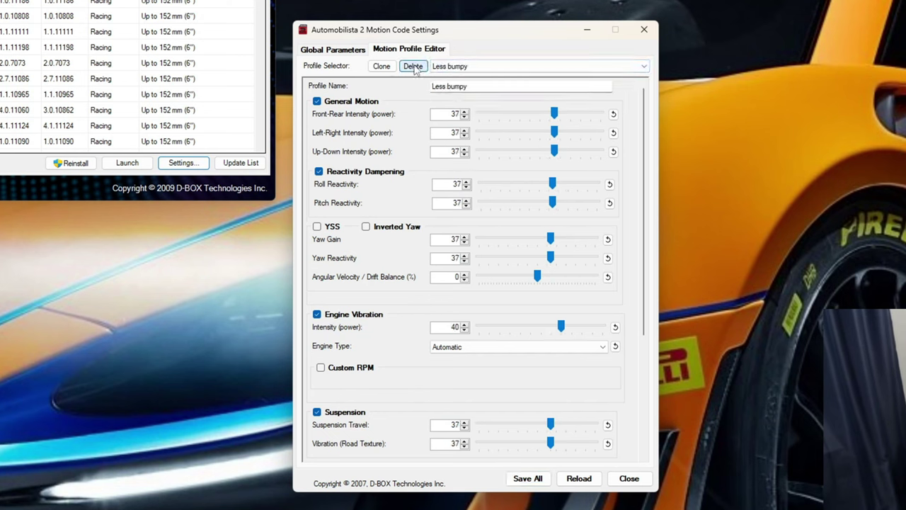
# Select the [Default] profile in the Motion Profile Editor and look through its settings
pyautogui.click(485, 80)
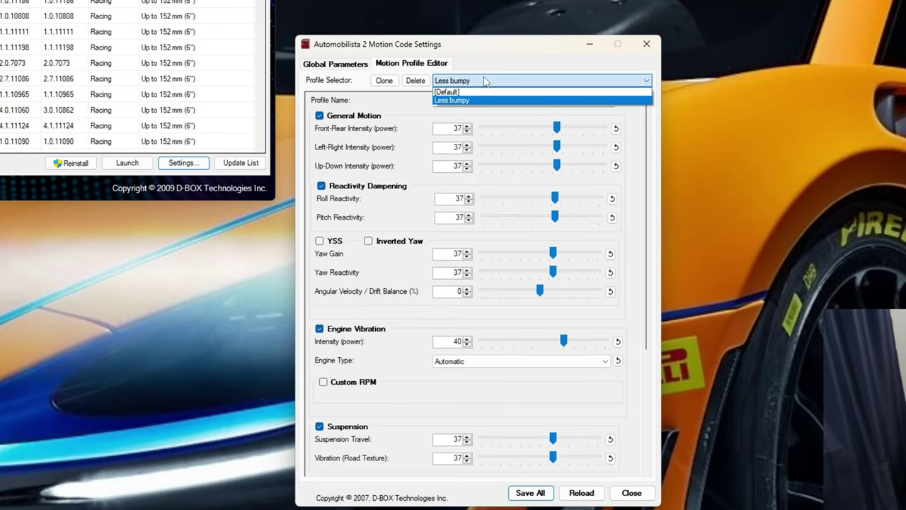
pyautogui.click(459, 92)
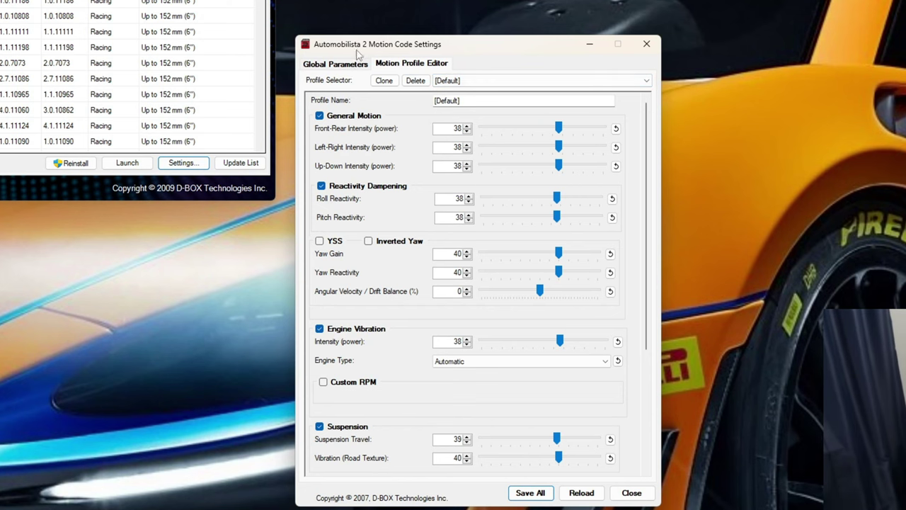
pyautogui.moveTo(490, 48); pyautogui.dragTo(485, 65)
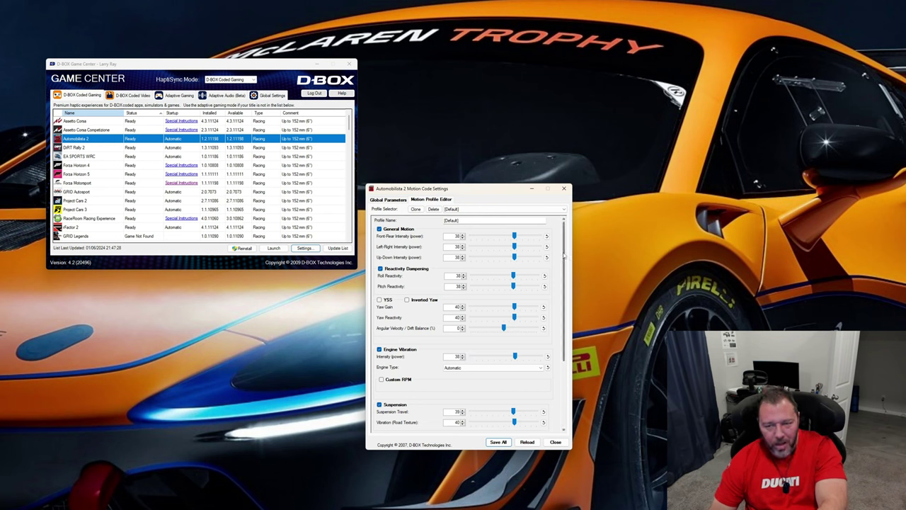
pyautogui.scroll(-3, 564, 259)
pyautogui.scroll(3, 564, 280)
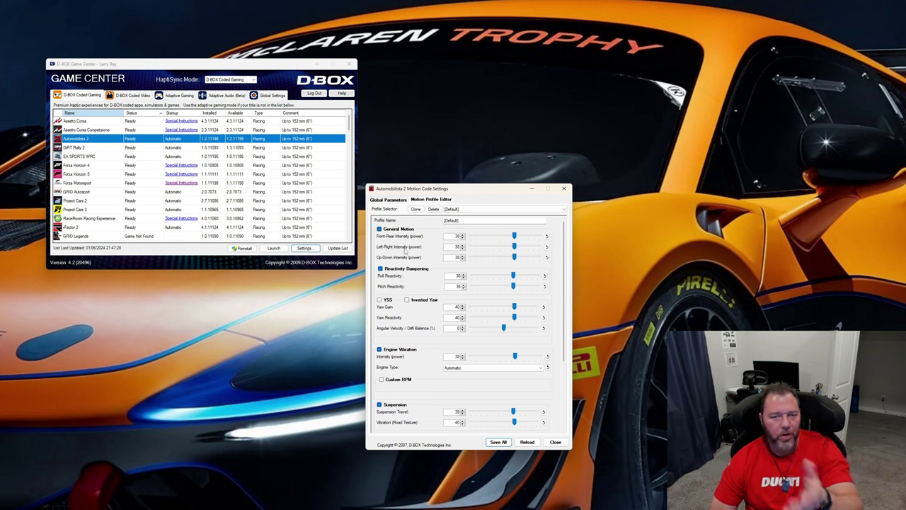
# Enable the YSS option in the [Default] profile briefly and turn it off again
pyautogui.moveTo(406, 250)
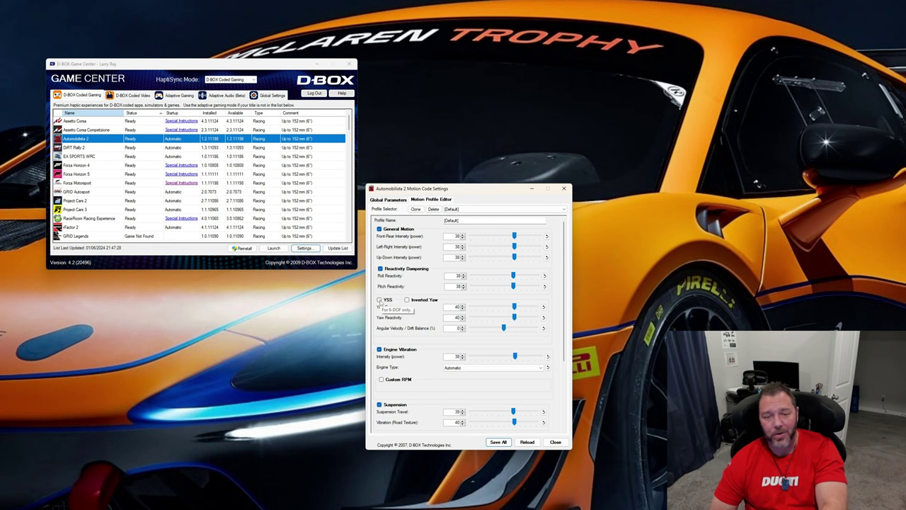
pyautogui.click(380, 300)
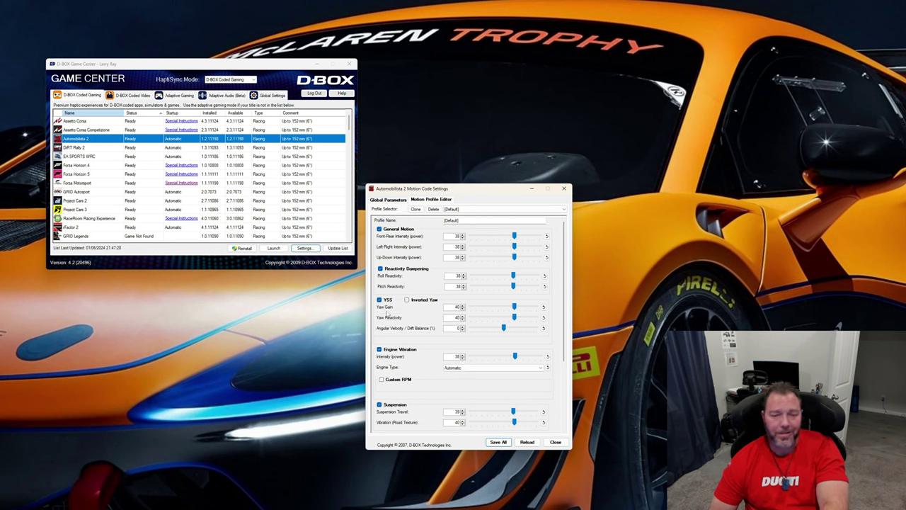
pyautogui.click(380, 300)
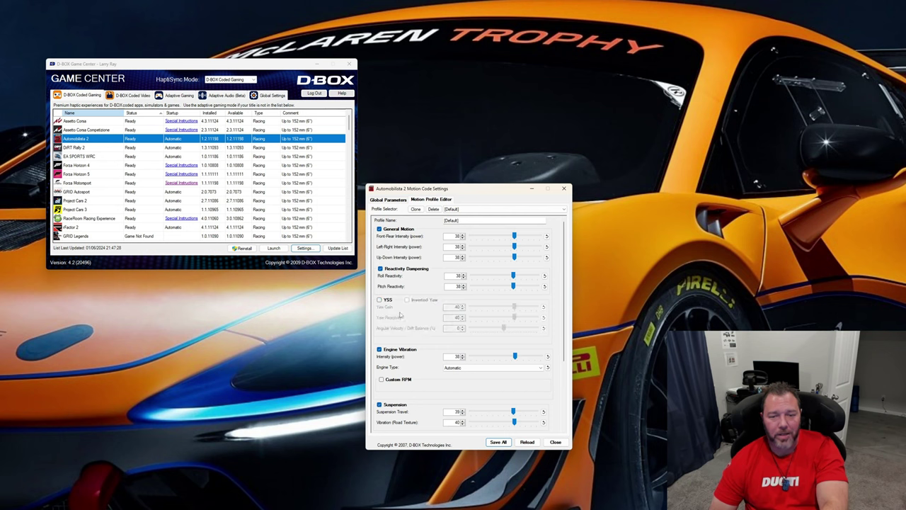
# Try an Engine Vibration intensity of 34 and of 60, and reset it to its default of 40
pyautogui.scroll(-3, 424, 296)
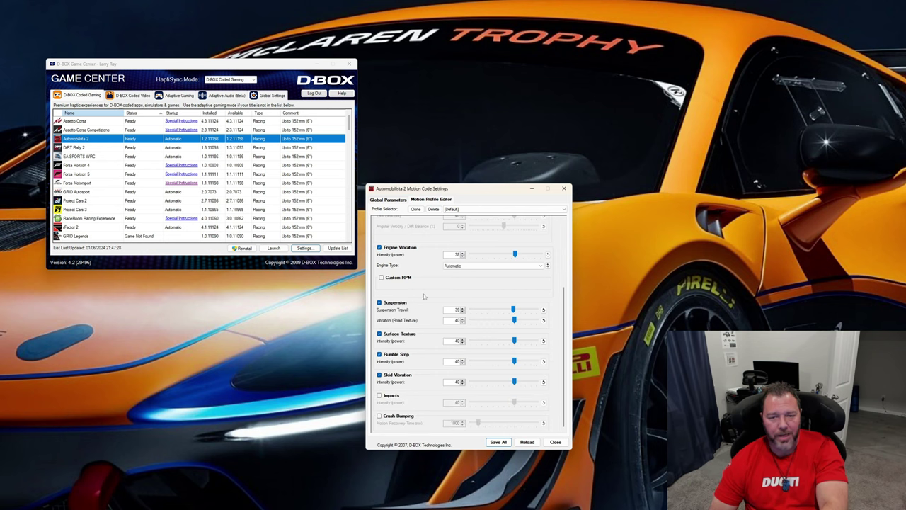
pyautogui.scroll(2, 425, 298)
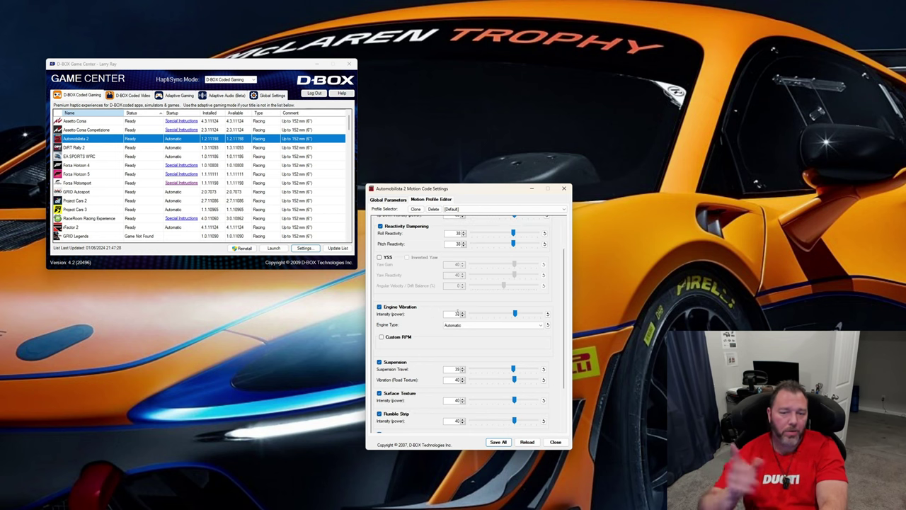
pyautogui.moveTo(457, 312)
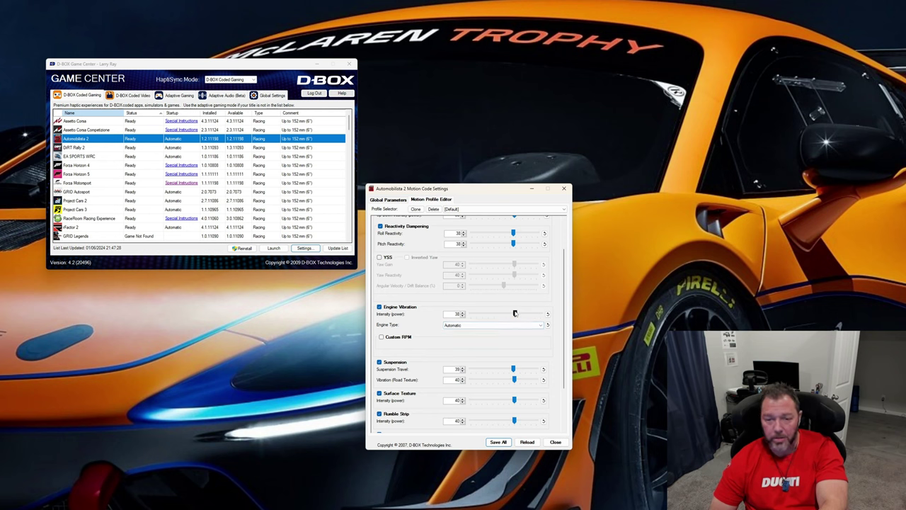
pyautogui.moveTo(514, 313)
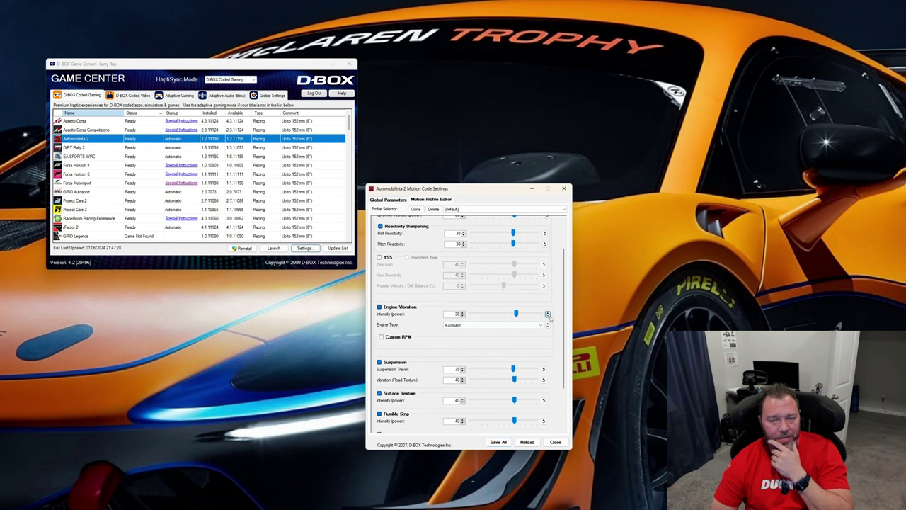
pyautogui.click(462, 313)
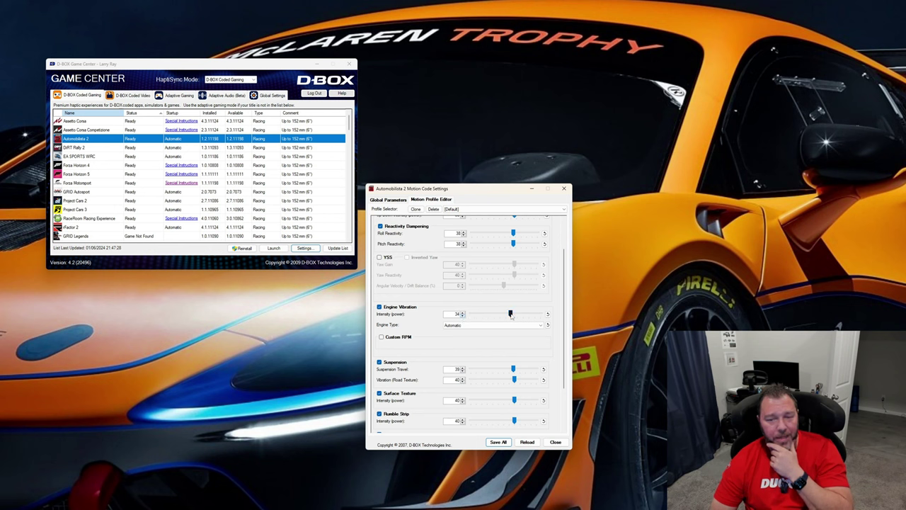
pyautogui.moveTo(510, 314); pyautogui.dragTo(569, 317)
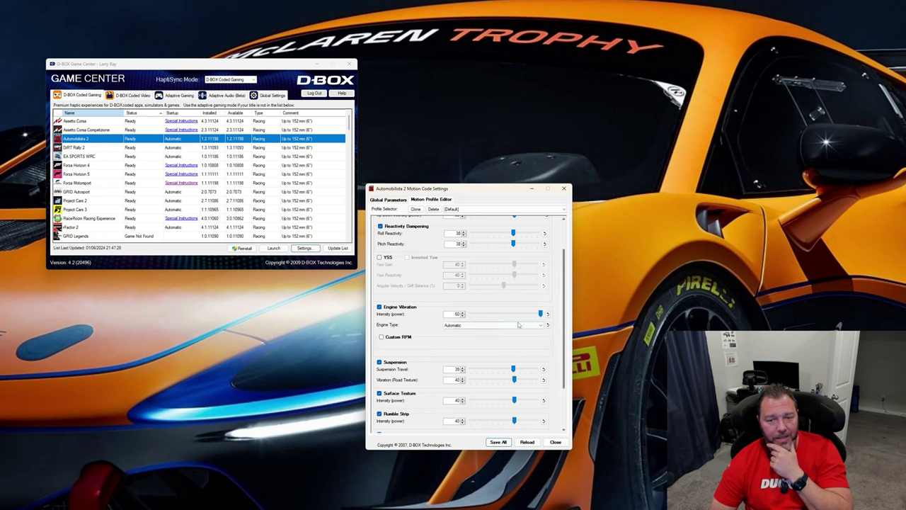
pyautogui.moveTo(506, 315)
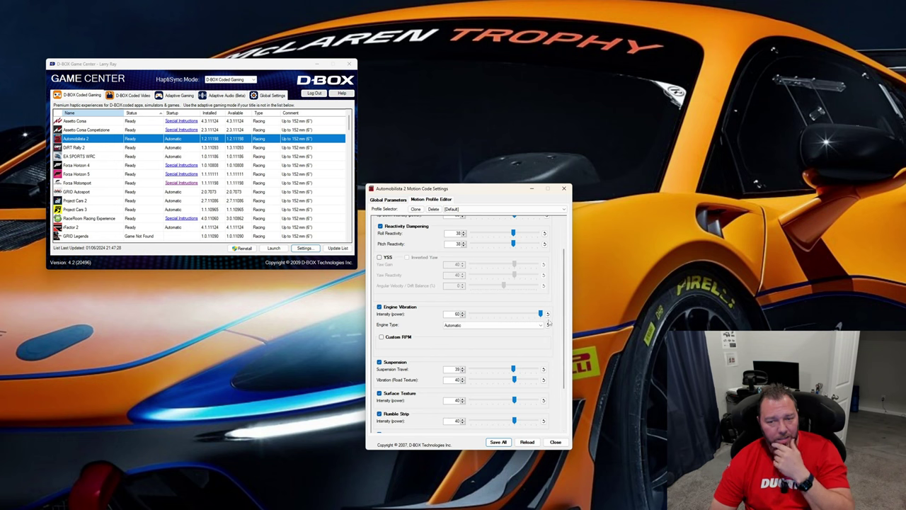
pyautogui.click(548, 314)
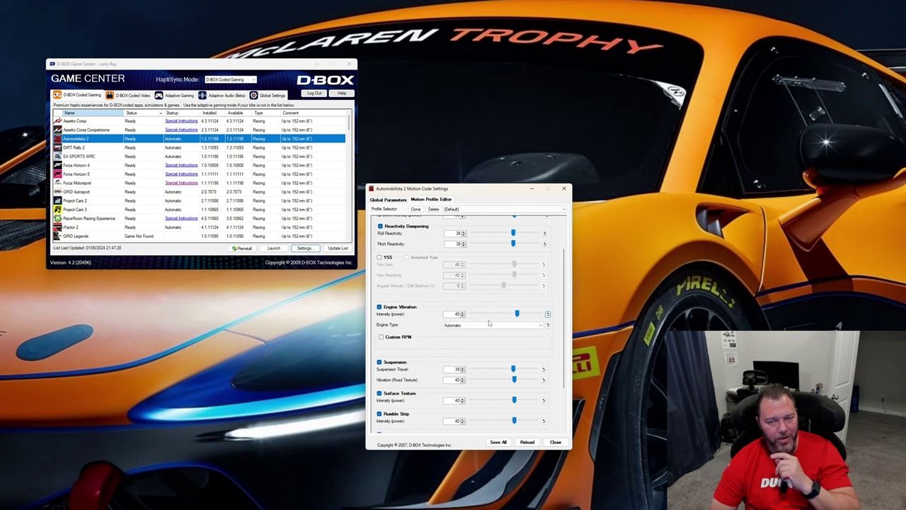
# Change the engine type to 5 or 10 cylinders and lower the intensities of Surface Texture to 37, Rumble Strip to 10 and Skid Vibration to 31
pyautogui.scroll(-3, 489, 323)
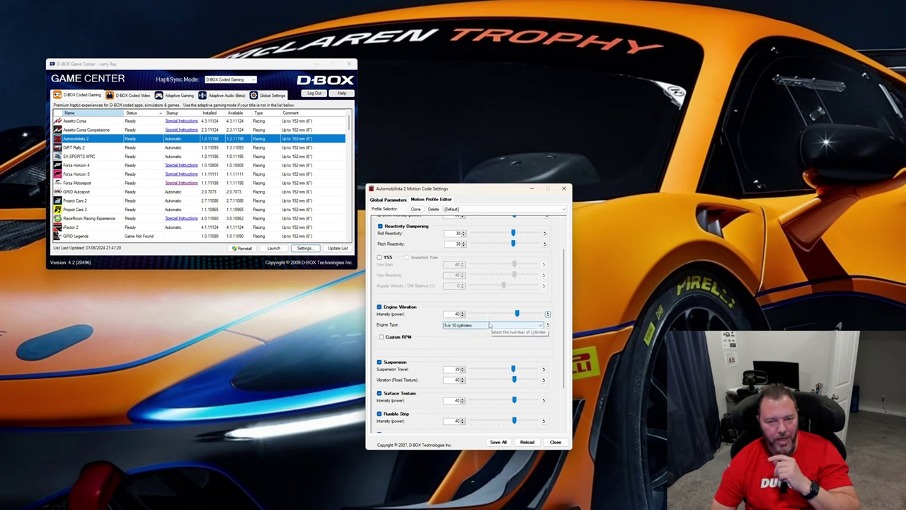
pyautogui.scroll(-3, 490, 347)
pyautogui.scroll(-3, 490, 364)
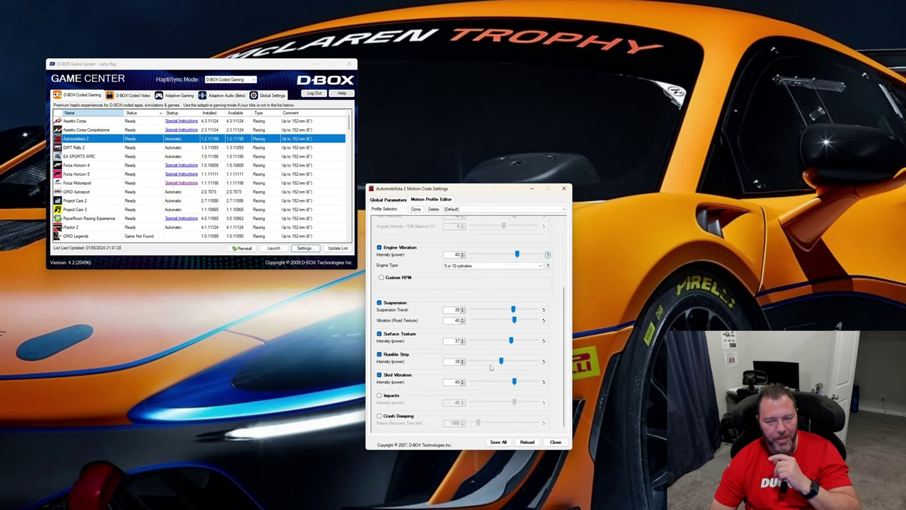
pyautogui.scroll(-5, 490, 364)
pyautogui.scroll(-3, 496, 383)
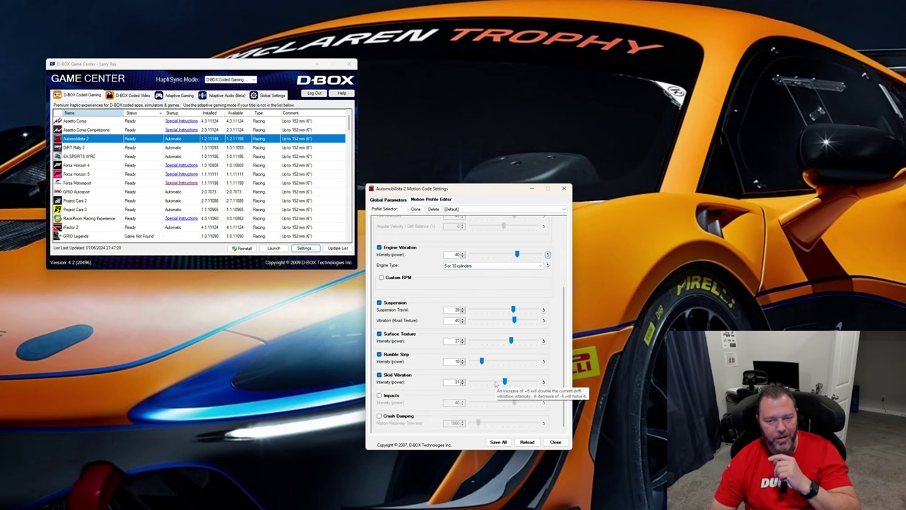
pyautogui.scroll(-2, 496, 383)
pyautogui.scroll(3, 495, 383)
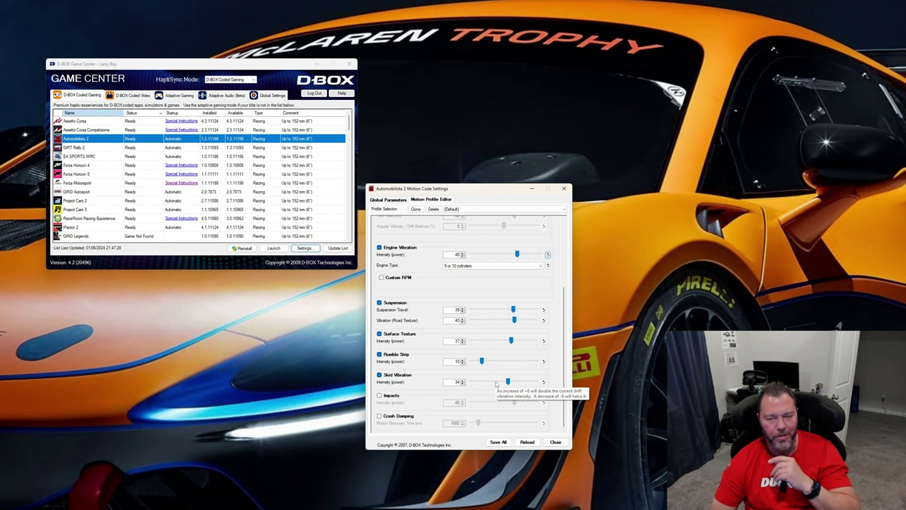
pyautogui.scroll(-3, 494, 383)
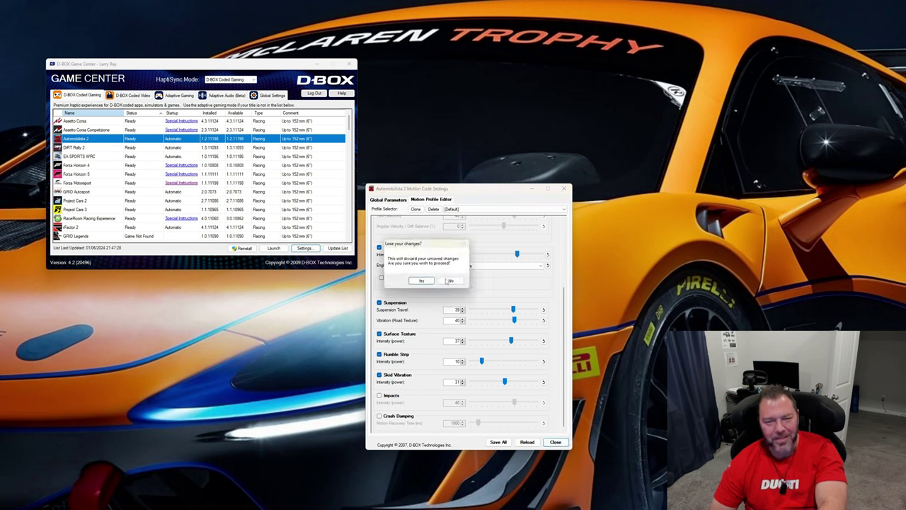
# Close the Automobilista 2 Motion Code Settings and discard the unsaved changes to the [Default] profile
pyautogui.click(450, 281)
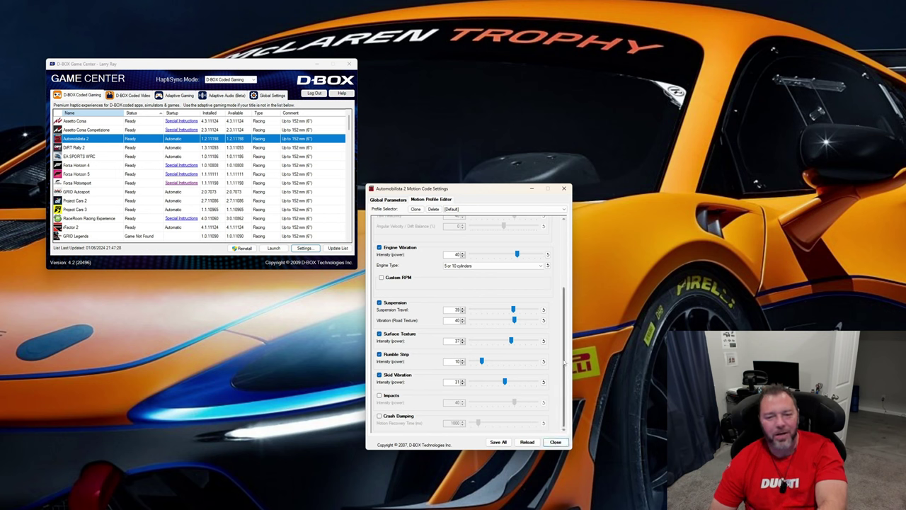
pyautogui.click(564, 188)
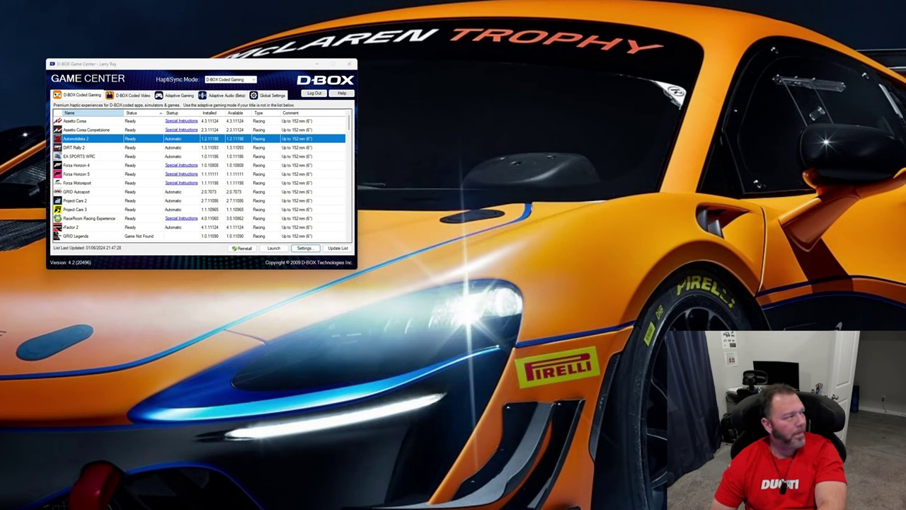
# Compare the settings of the Less bumpy and [Default] motion profiles for Automobilista 2
pyautogui.click(496, 177)
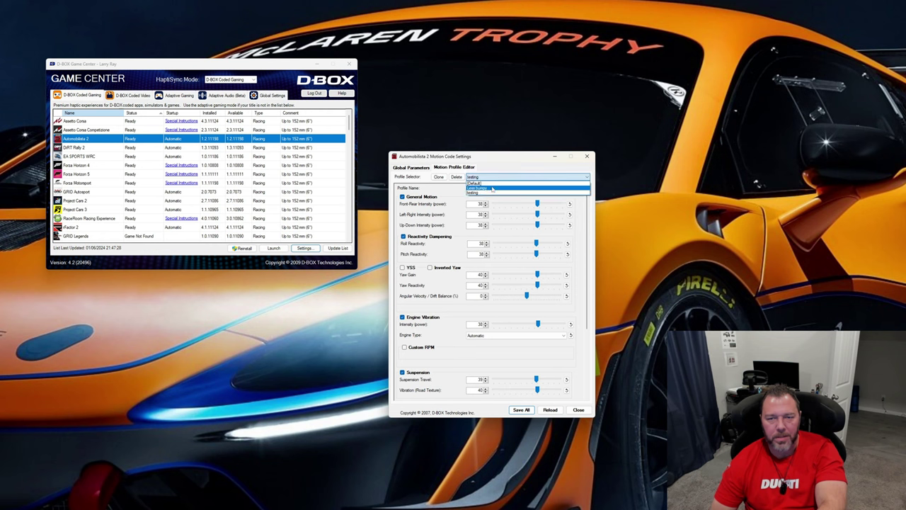
pyautogui.click(488, 189)
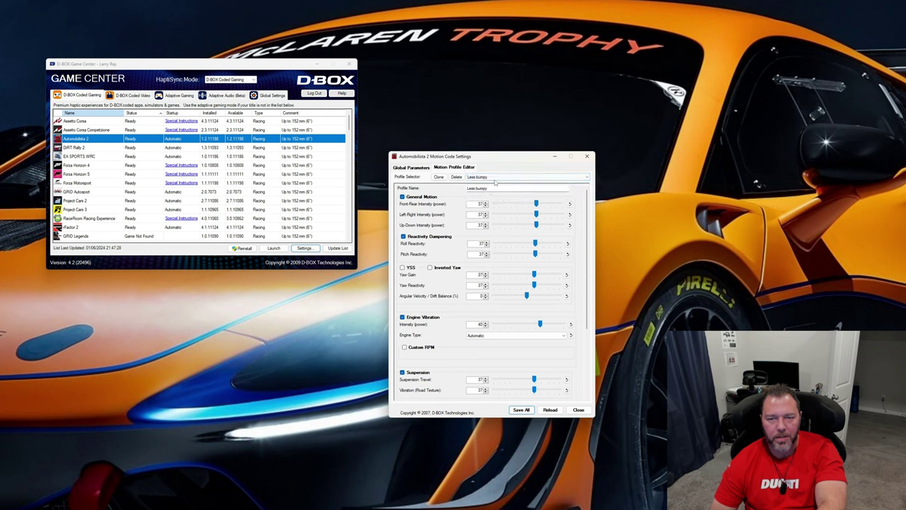
pyautogui.click(488, 177)
pyautogui.click(485, 187)
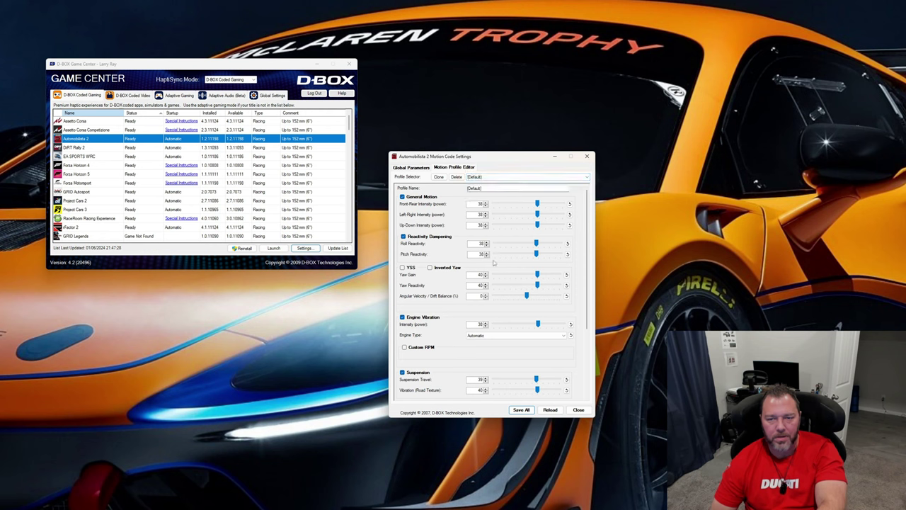
pyautogui.scroll(-2, 575, 336)
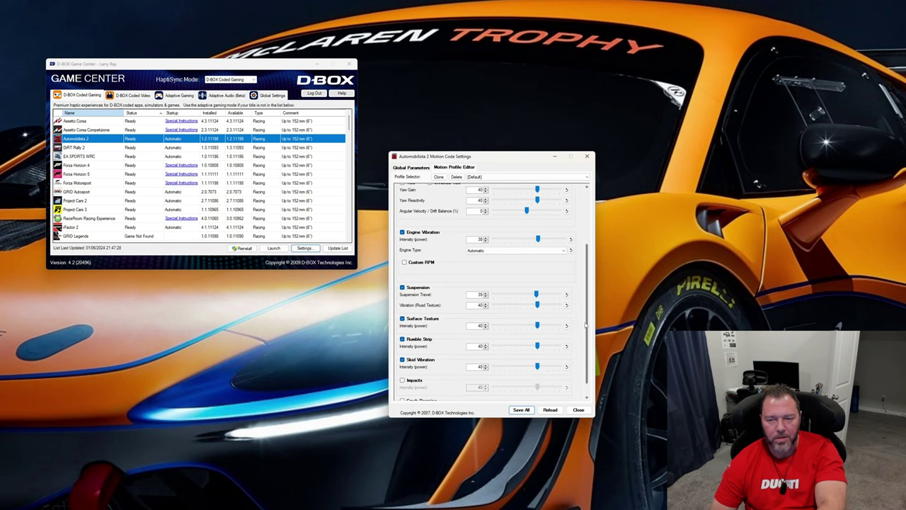
# Delete the testing motion profile, save the change, and close and reopen the Automobilista 2 settings
pyautogui.click(475, 177)
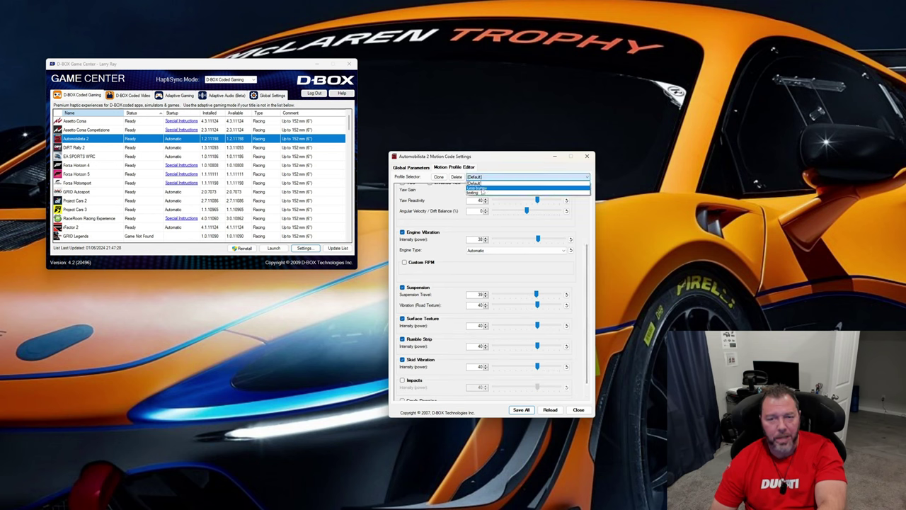
pyautogui.click(480, 192)
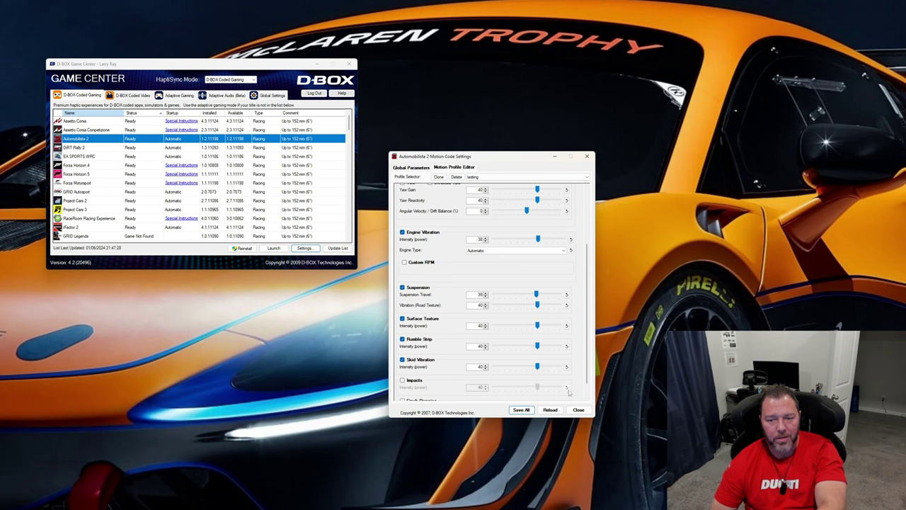
pyautogui.click(457, 177)
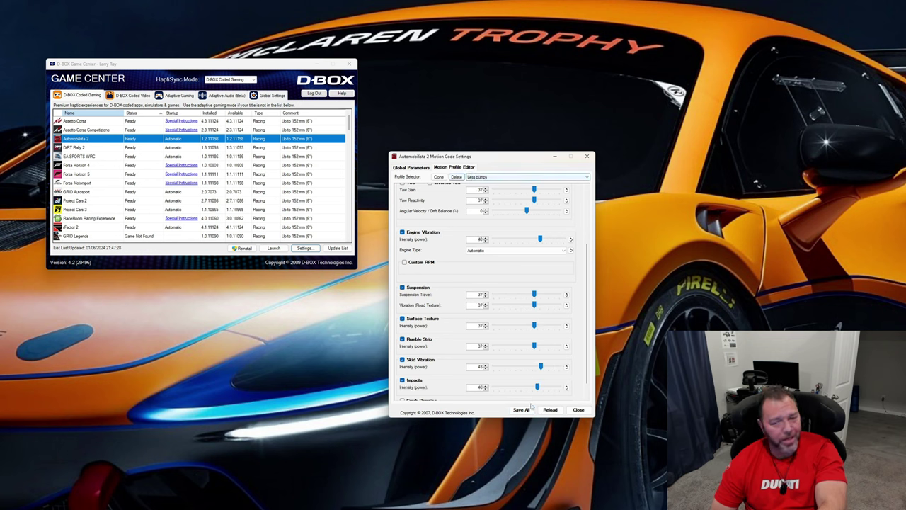
pyautogui.click(587, 156)
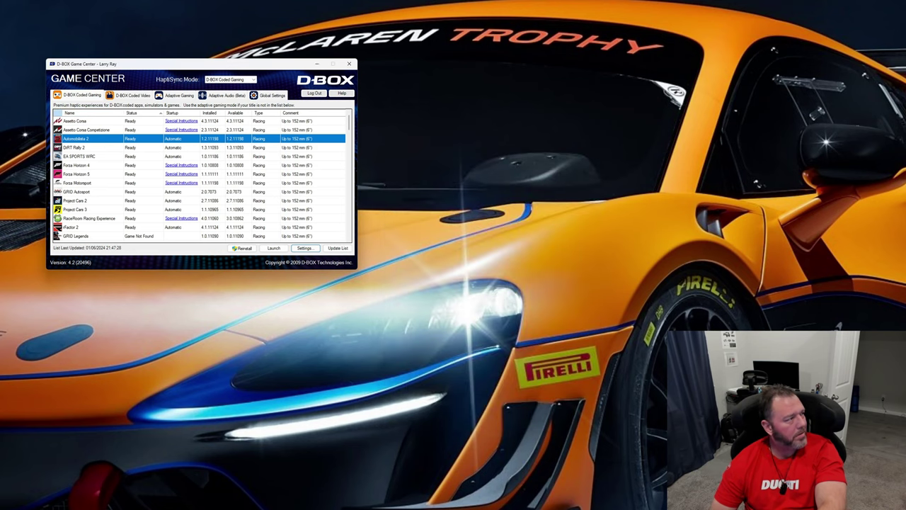
pyautogui.click(23, 206)
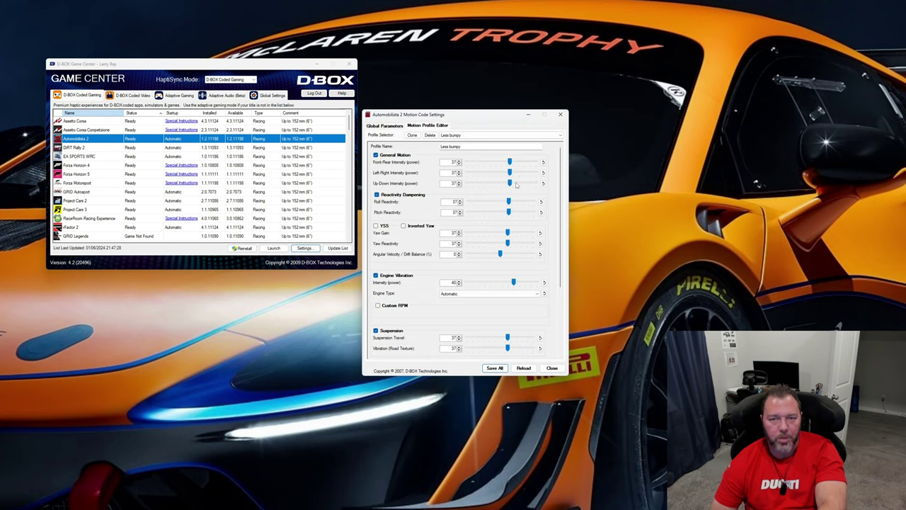
# Review the Less bumpy profile from General Motion to Crash Damping, briefly turning Custom RPM on and off
pyautogui.click(451, 135)
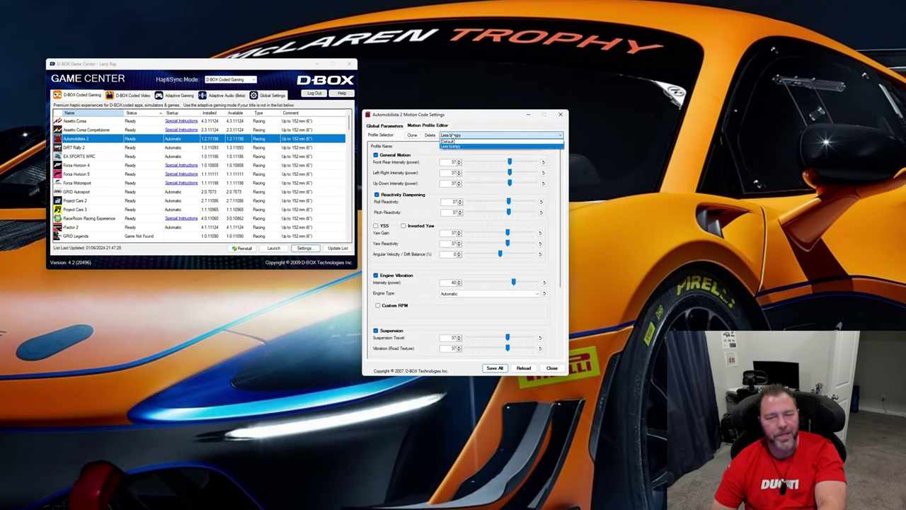
pyautogui.click(451, 145)
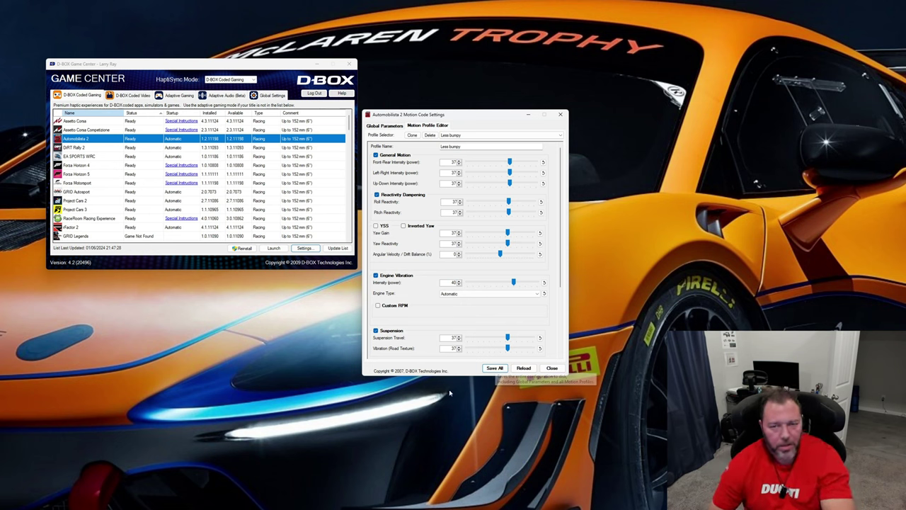
pyautogui.scroll(-1, 415, 310)
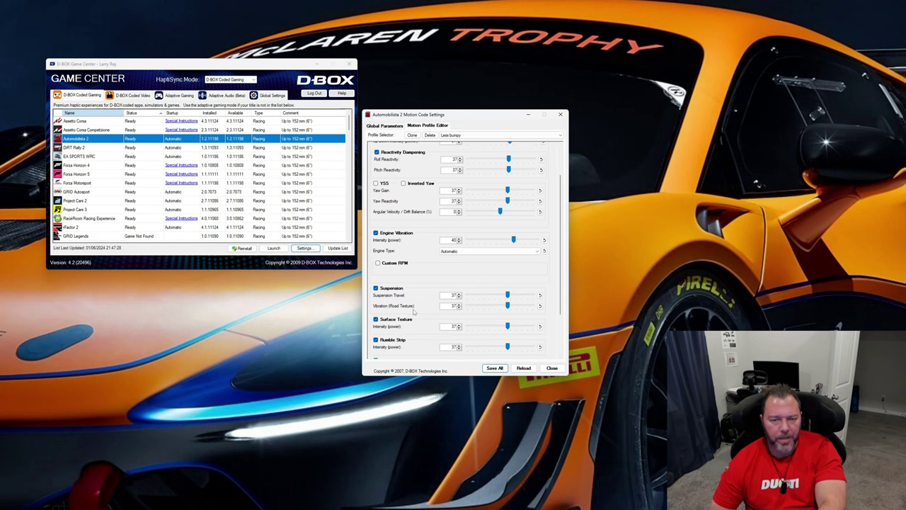
pyautogui.click(378, 262)
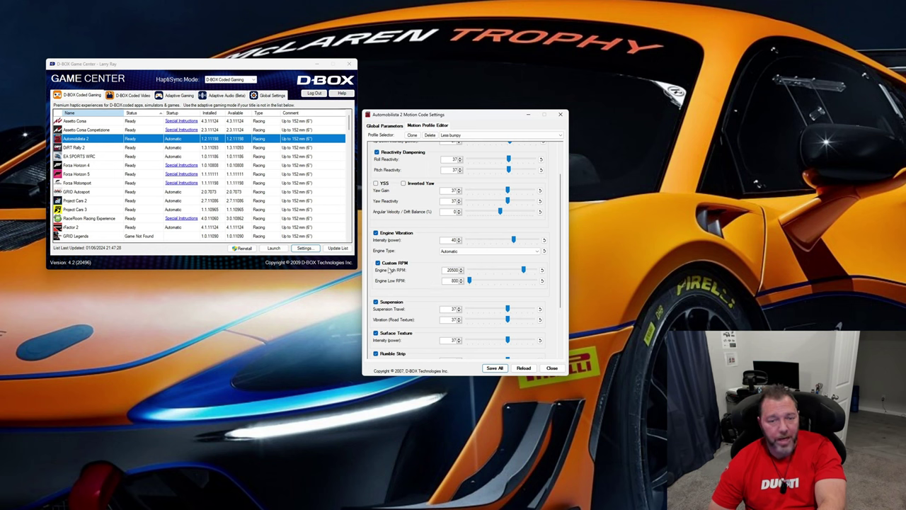
pyautogui.click(378, 263)
pyautogui.scroll(-2, 421, 260)
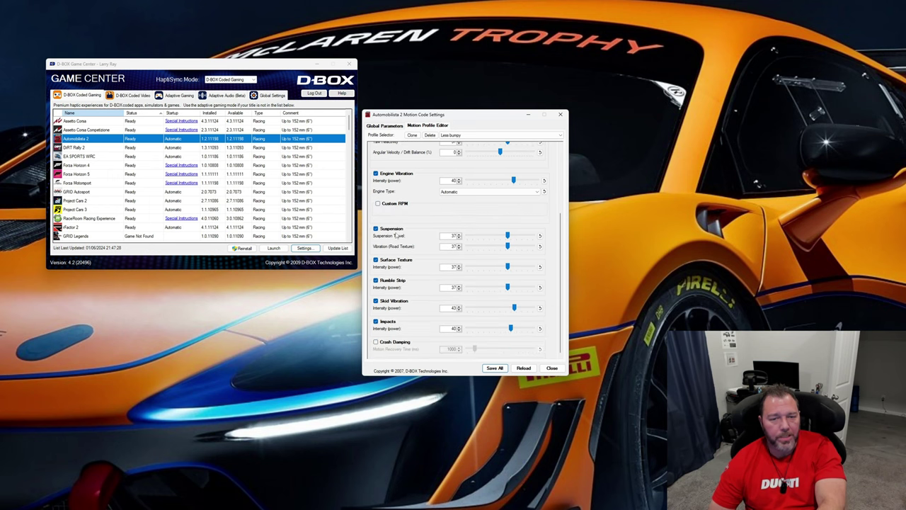
pyautogui.moveTo(422, 244)
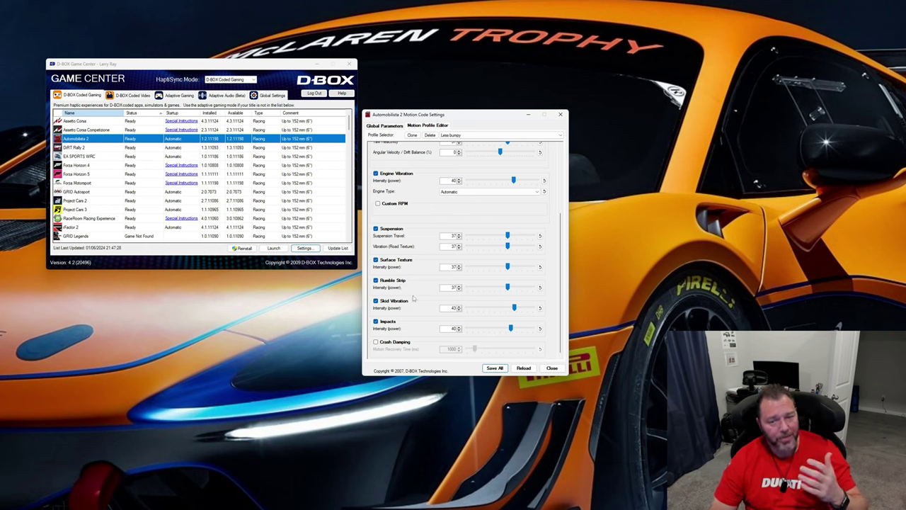
pyautogui.moveTo(414, 309)
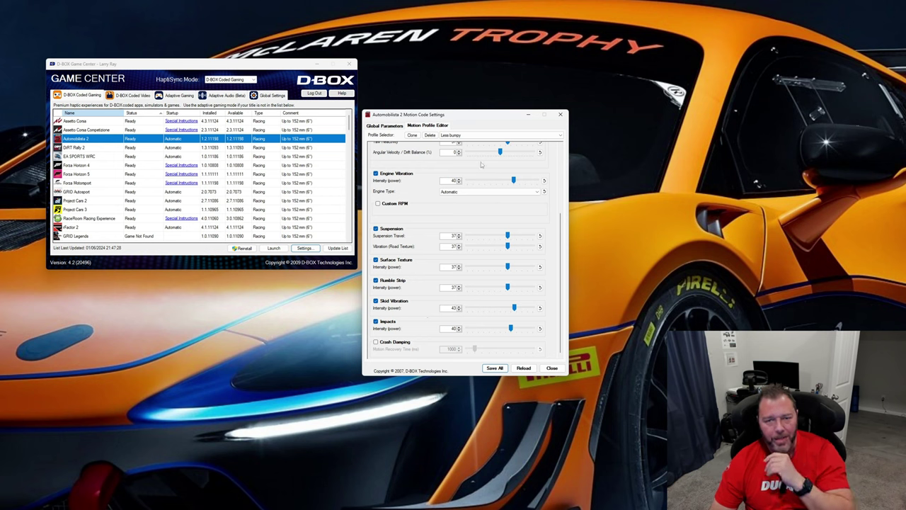
# Close the Automobilista 2 settings, open Forza Motorsport's Motion Profile Editor and enlarge its window to show every effect
pyautogui.click(552, 368)
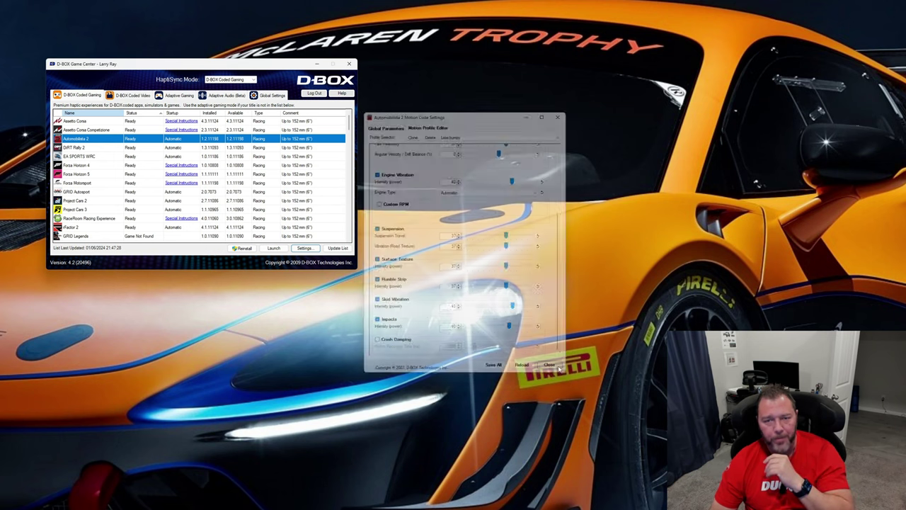
pyautogui.click(212, 200)
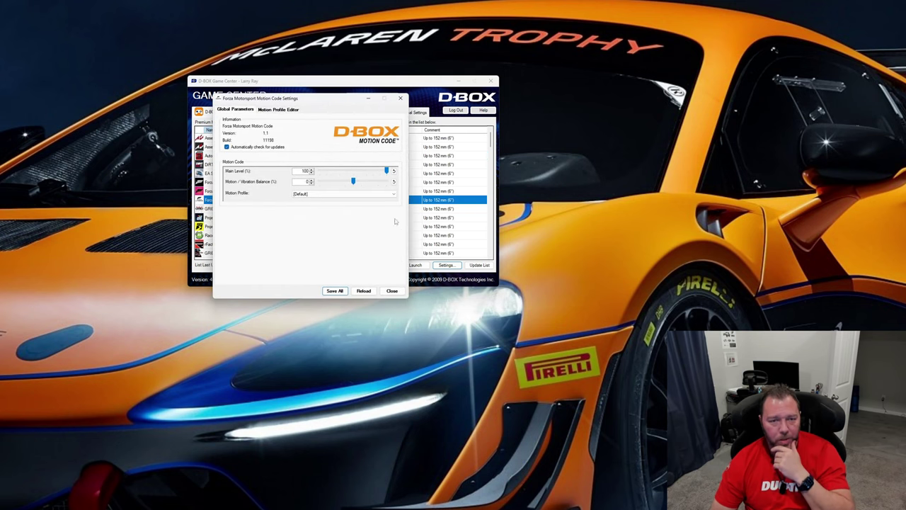
pyautogui.click(268, 110)
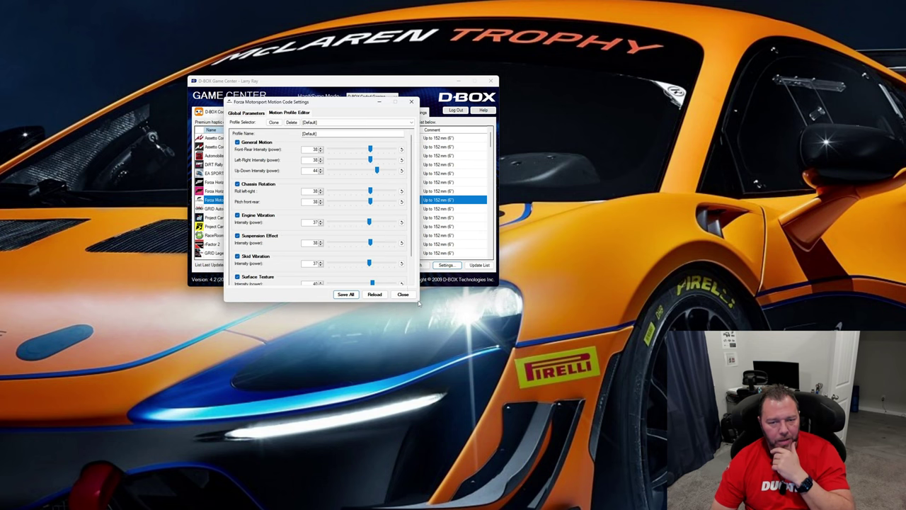
pyautogui.moveTo(418, 302); pyautogui.dragTo(510, 438)
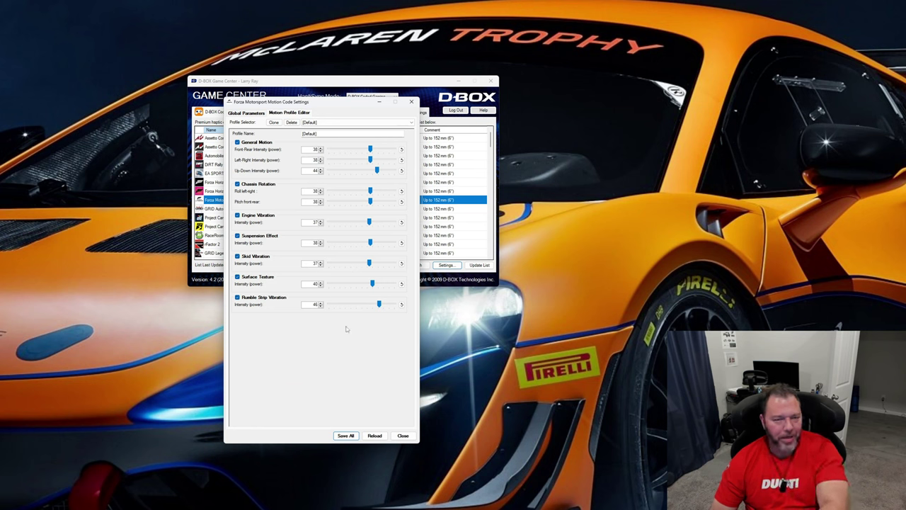
# Compare the Fav Setup and [Default] motion profiles for Forza Motorsport, ending on [Default]
pyautogui.click(312, 125)
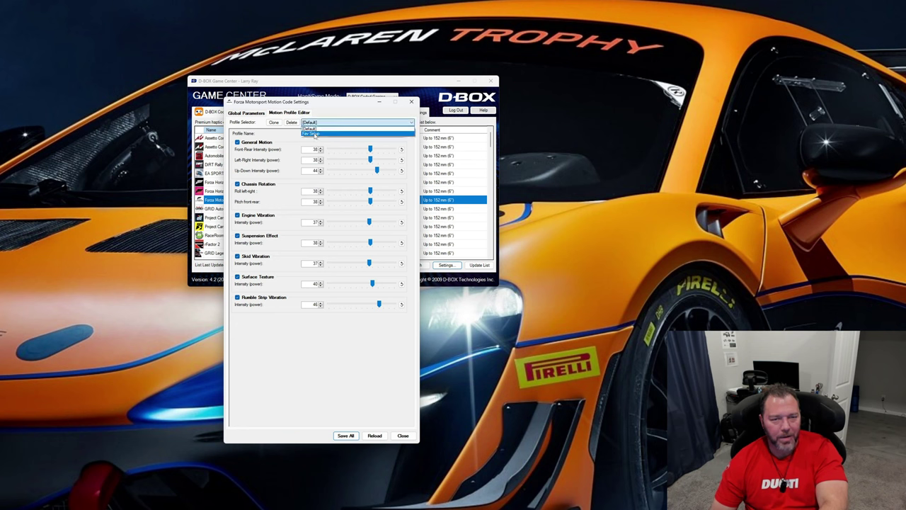
pyautogui.click(311, 132)
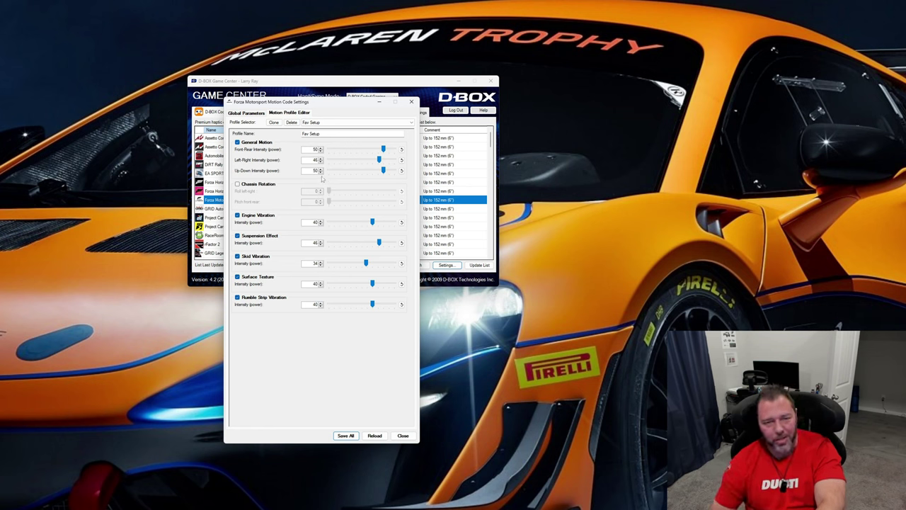
pyautogui.click(331, 124)
pyautogui.click(327, 128)
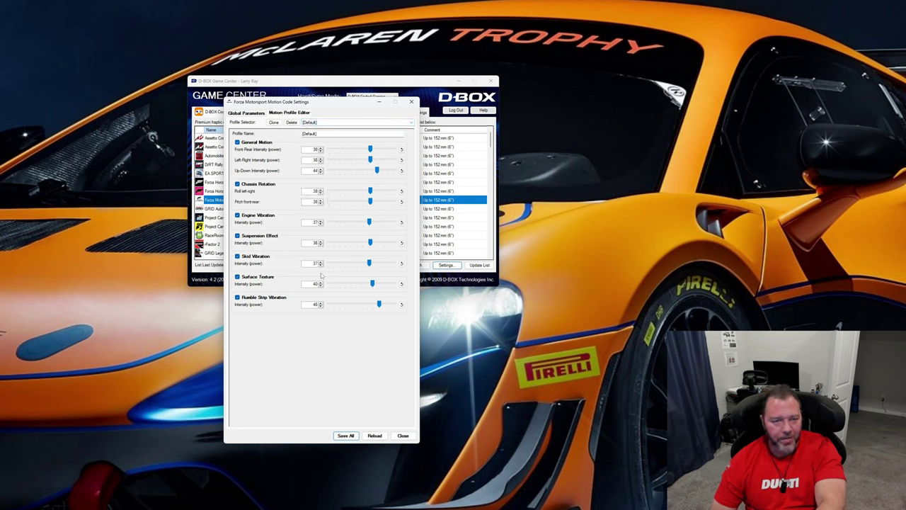
pyautogui.click(320, 124)
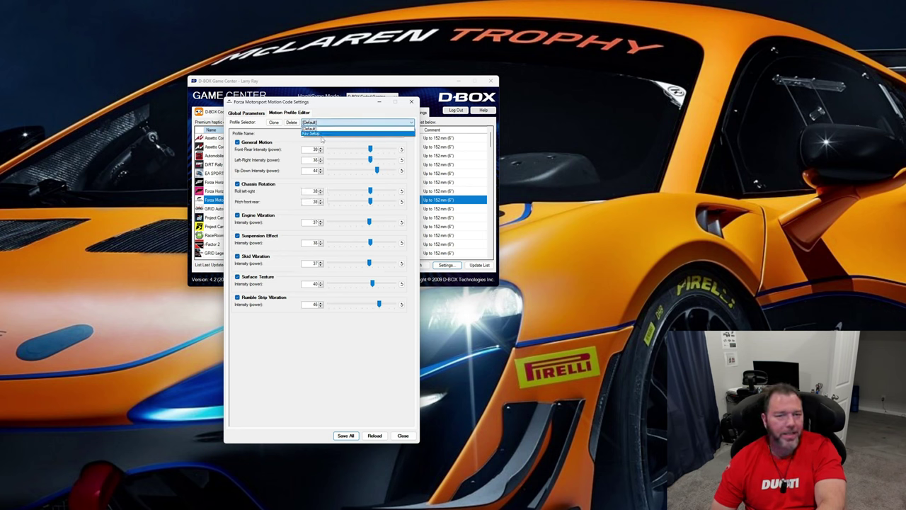
pyautogui.click(321, 134)
pyautogui.click(323, 124)
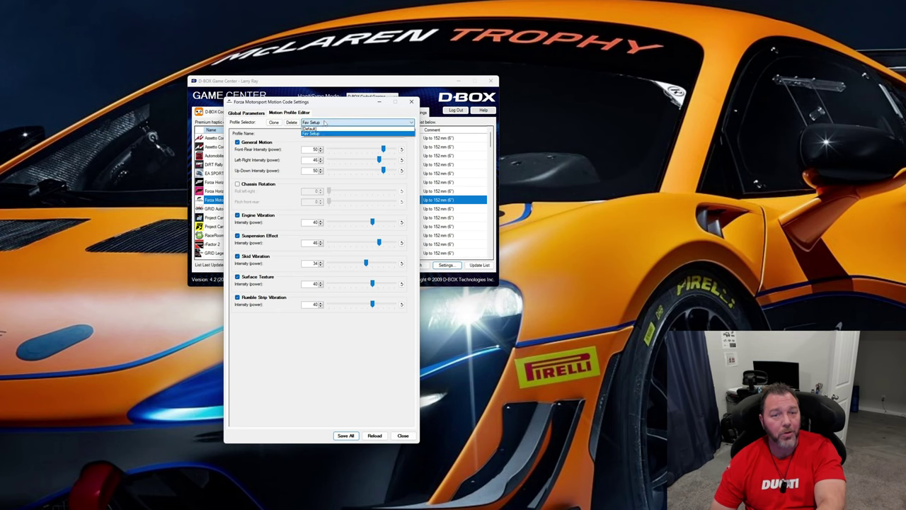
pyautogui.click(323, 128)
pyautogui.moveTo(327, 106); pyautogui.dragTo(380, 110)
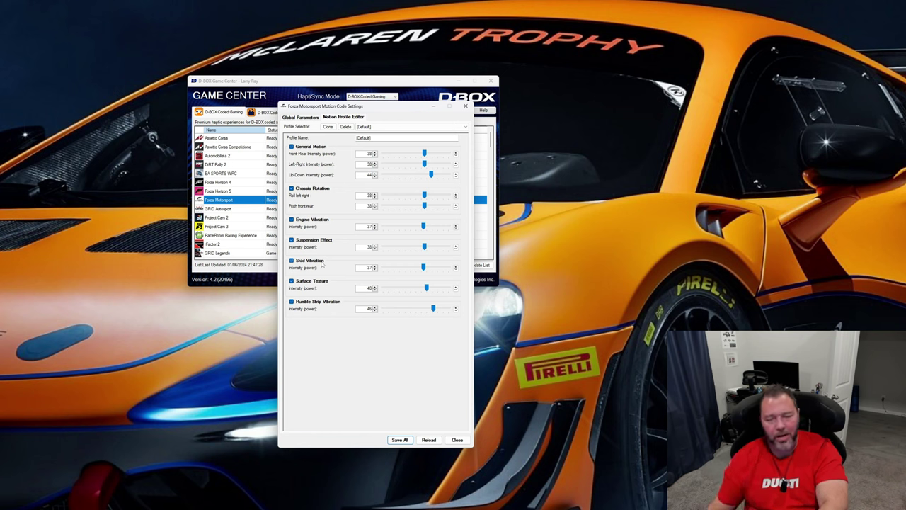
# Close the Forza Motorsport settings and view the Global Settings and D-BOX Coded Video pages of Game Center
pyautogui.click(457, 440)
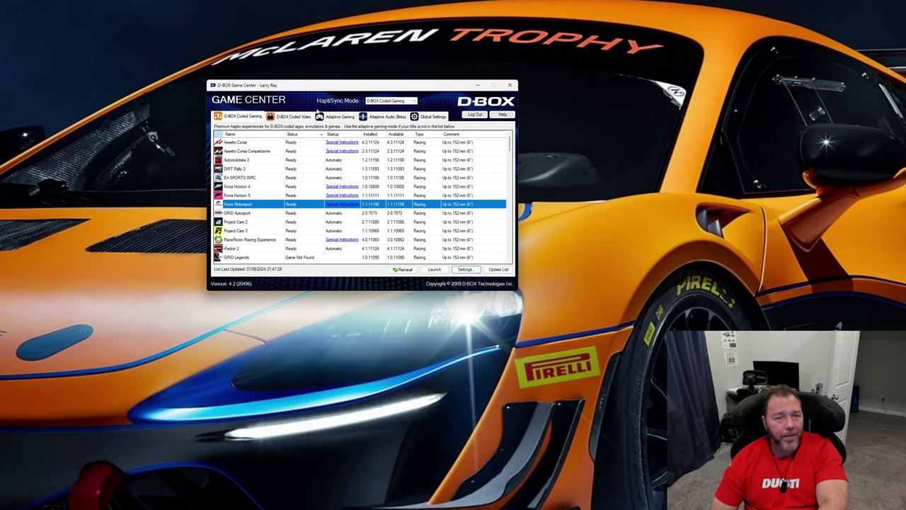
pyautogui.moveTo(317, 85); pyautogui.dragTo(331, 117)
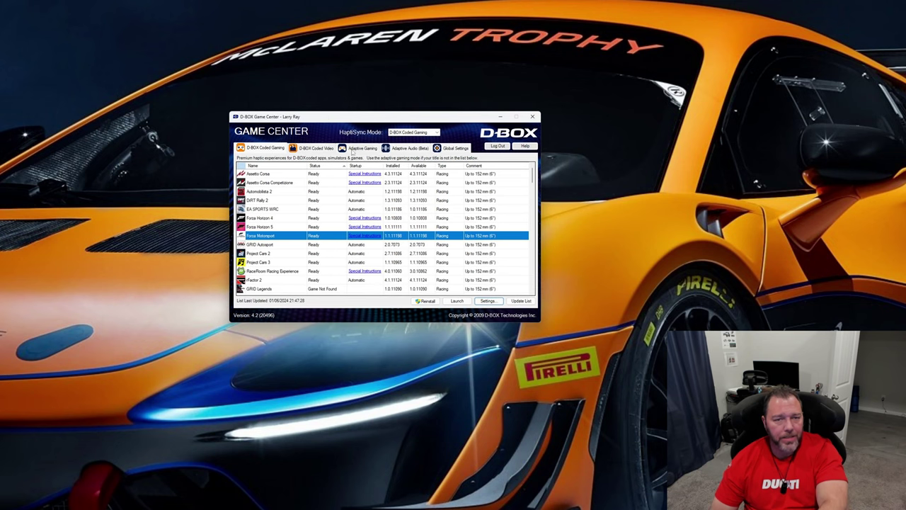
pyautogui.click(459, 151)
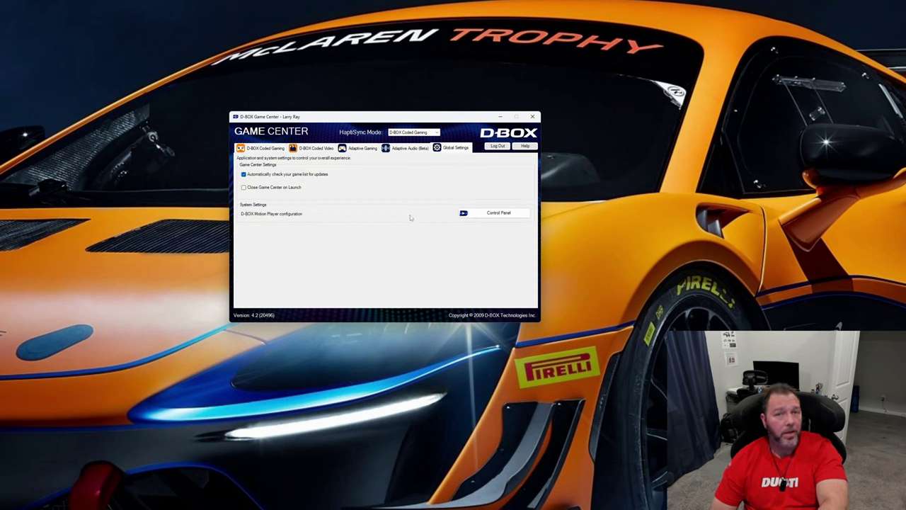
pyautogui.click(313, 150)
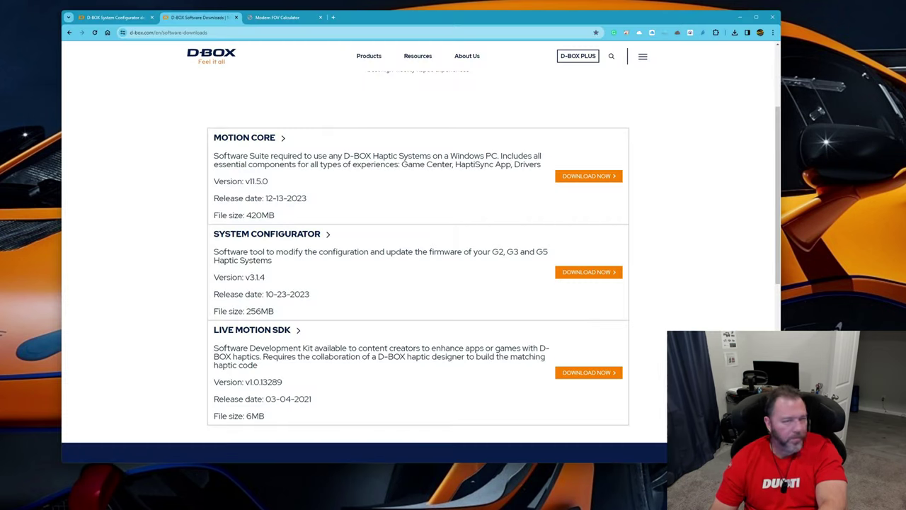
# Visit the D-BOX website's home page from the System Configurator documentation in the browser, and return to Game Center
pyautogui.click(117, 17)
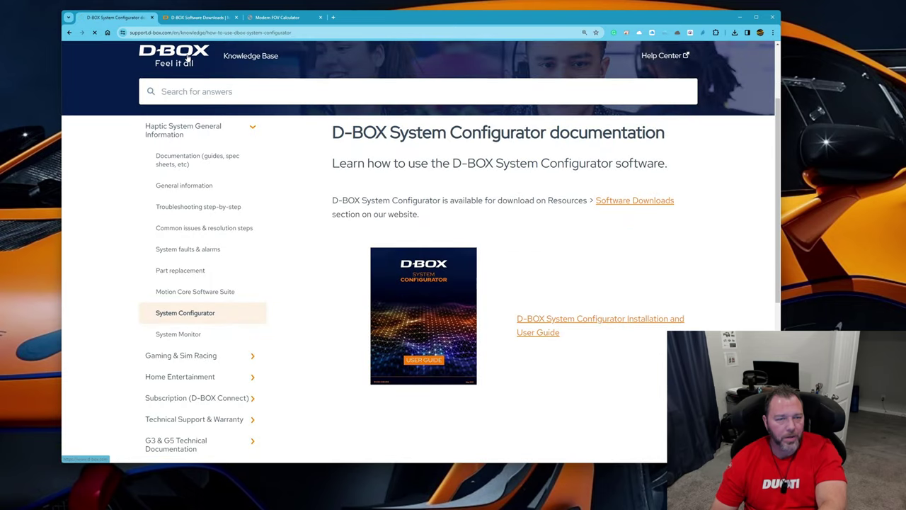
pyautogui.click(189, 60)
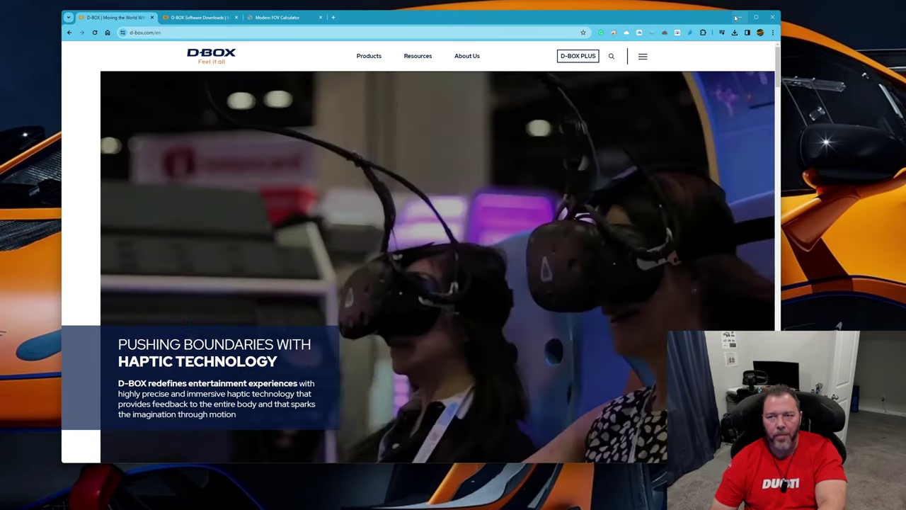
pyautogui.click(736, 17)
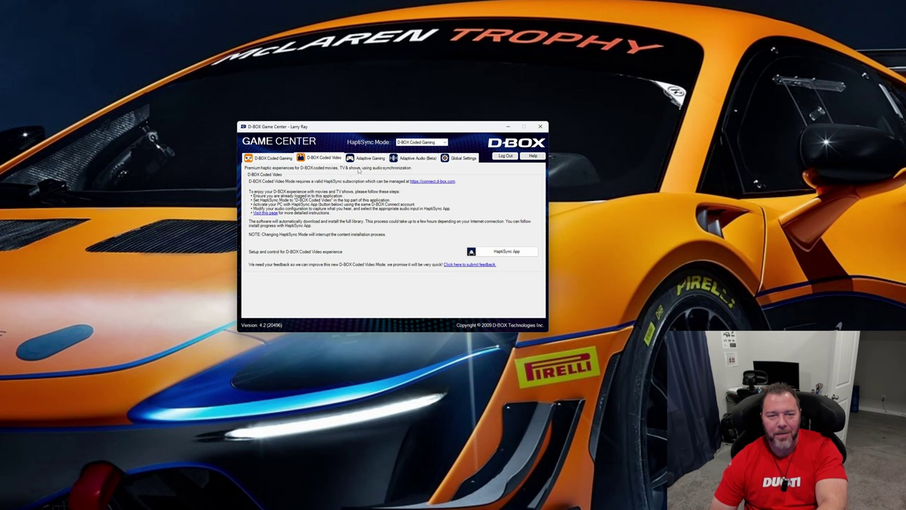
# Open the Adaptive Gaming Configurator from Game Center's Adaptive Gaming page and enable Adaptive Gaming
pyautogui.click(371, 160)
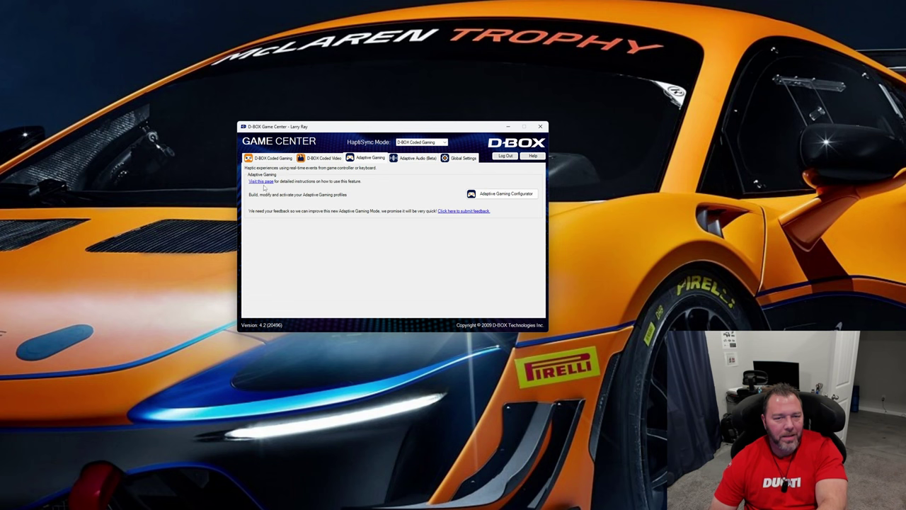
pyautogui.click(505, 196)
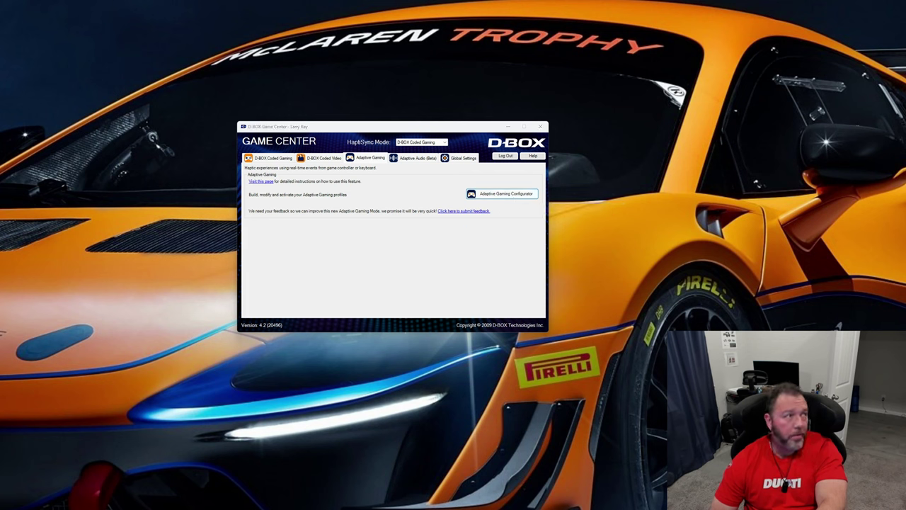
pyautogui.moveTo(530, 207); pyautogui.dragTo(524, 110)
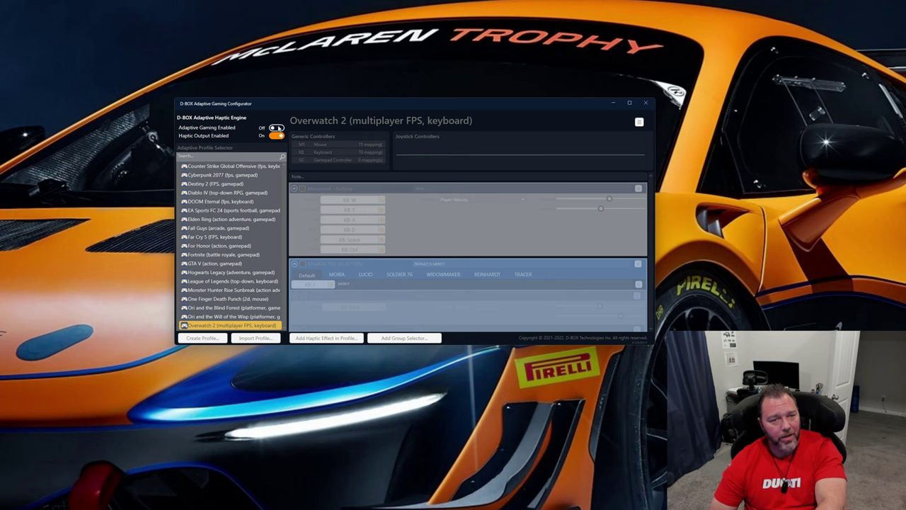
pyautogui.click(276, 127)
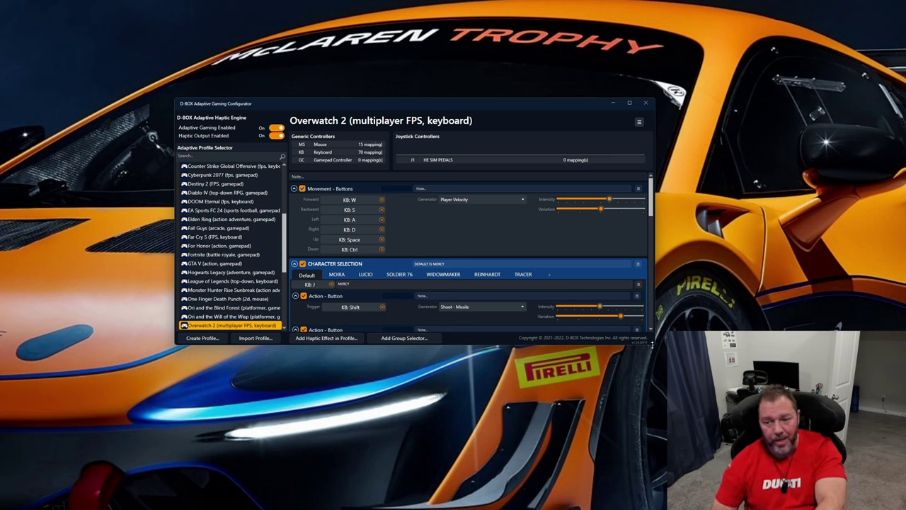
# Enlarge the Adaptive Gaming Configurator window in height and width and reposition it on the desktop to show more haptic effects
pyautogui.moveTo(652, 345); pyautogui.dragTo(655, 487)
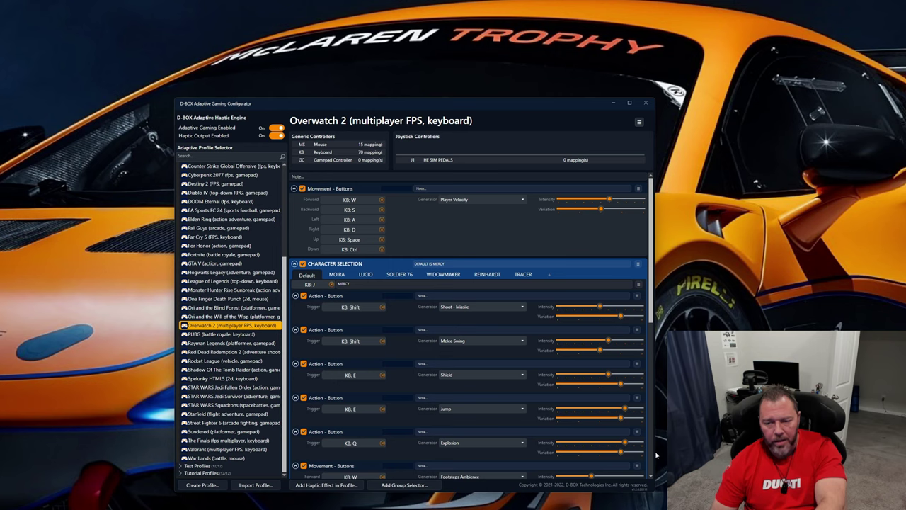
pyautogui.moveTo(655, 455); pyautogui.dragTo(812, 456)
pyautogui.moveTo(434, 104); pyautogui.dragTo(351, 40)
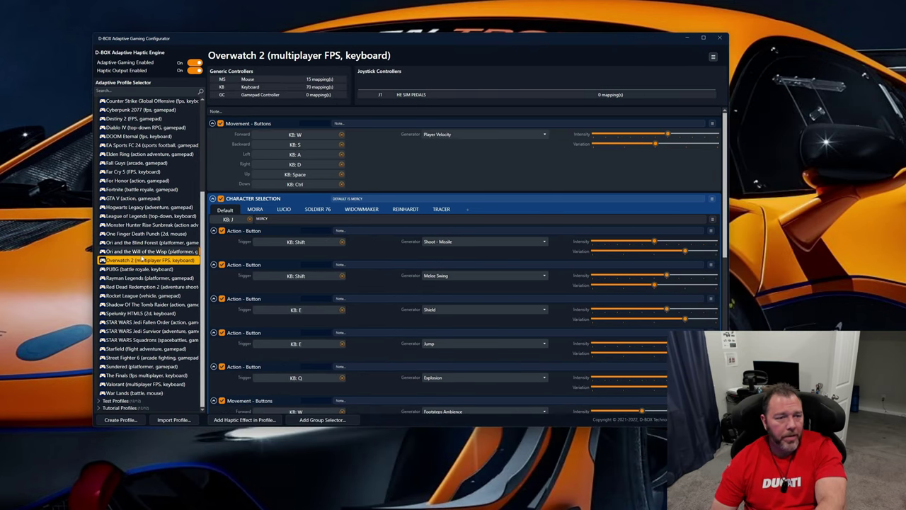
# View the custom Group Selector tutorial and Action - Continuous test profiles, and trigger the test profile's Beam Cannon and Bow Pull Release effects
pyautogui.scroll(5, 135, 184)
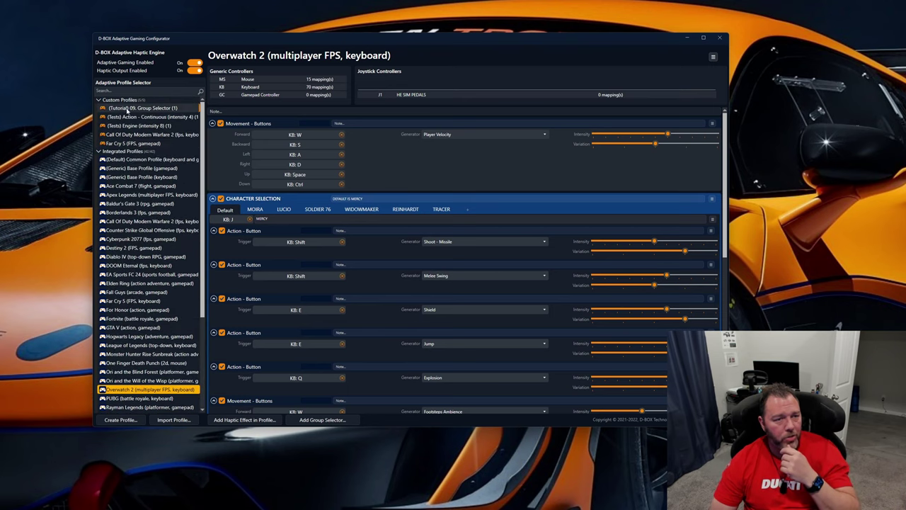
pyautogui.click(127, 110)
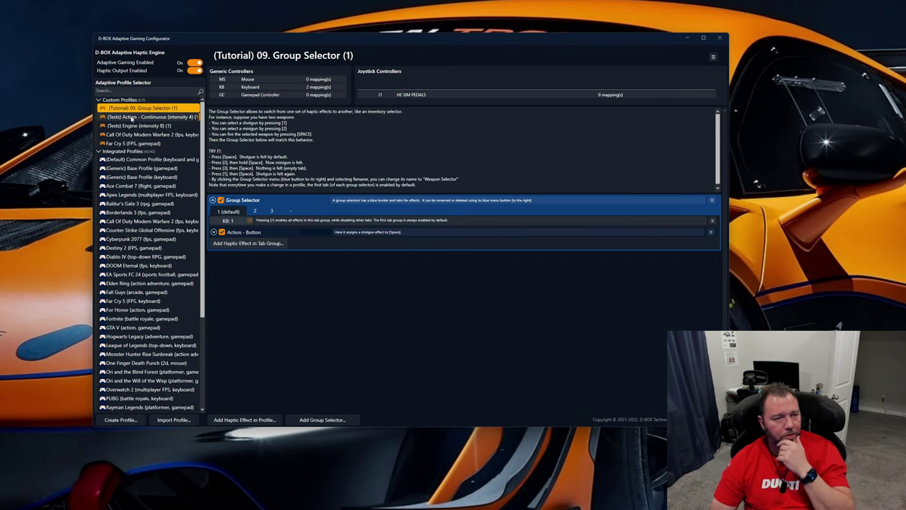
pyautogui.click(131, 117)
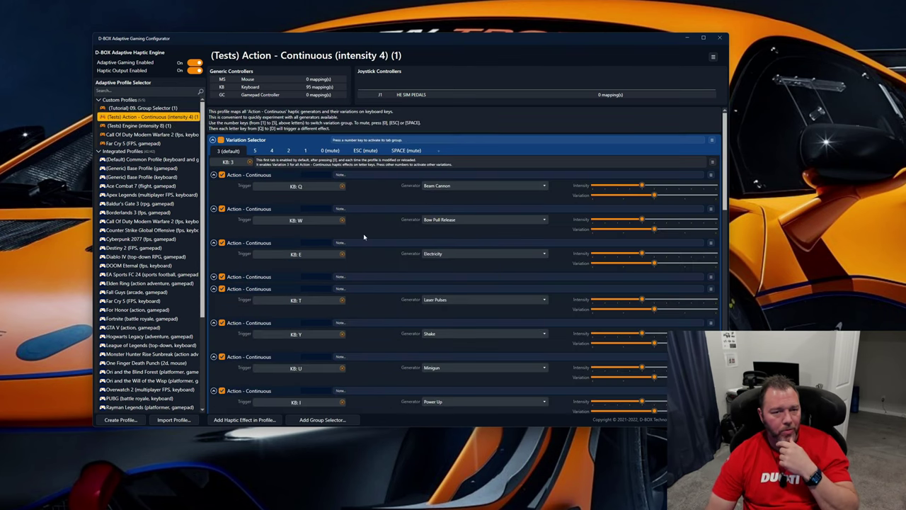
pyautogui.press('q')
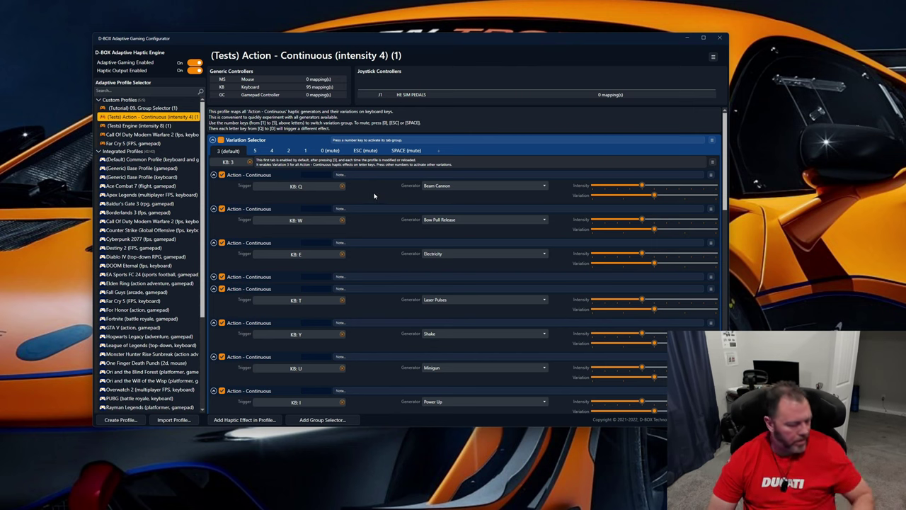
pyautogui.press('q')
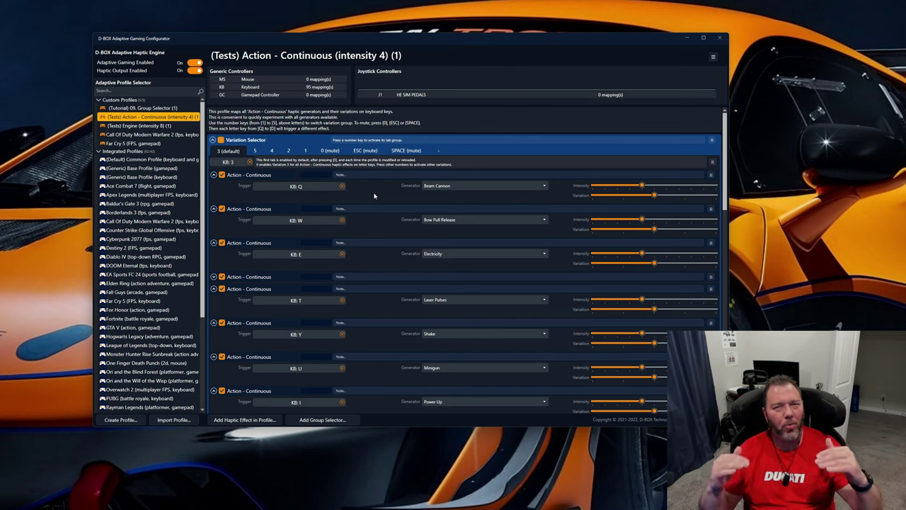
pyautogui.press('w')
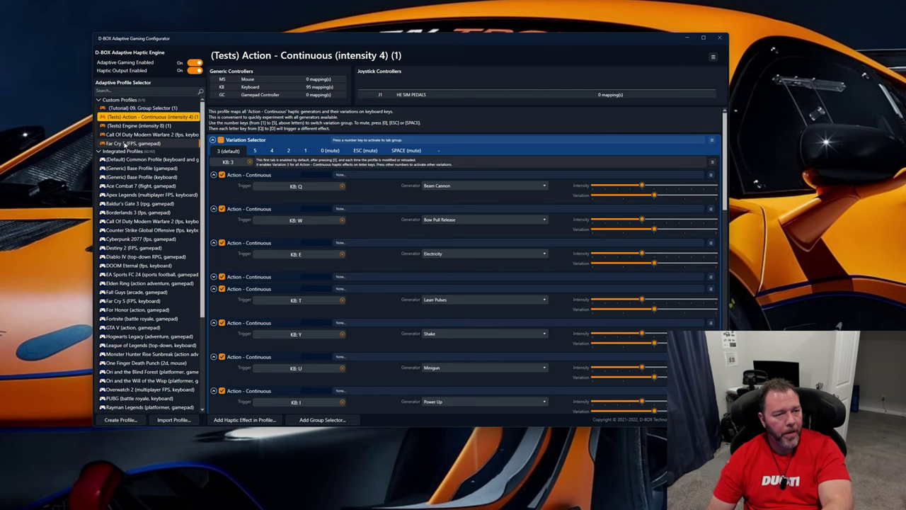
# View the custom Far Cry 5 (FPS, gamepad) profile and look through the list of integrated game profiles
pyautogui.click(124, 144)
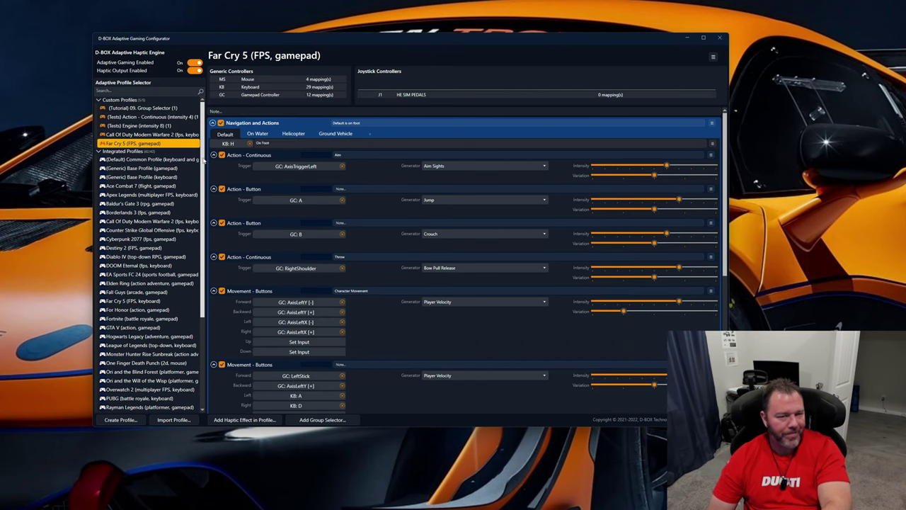
pyautogui.scroll(-3, 200, 185)
pyautogui.scroll(-2, 208, 216)
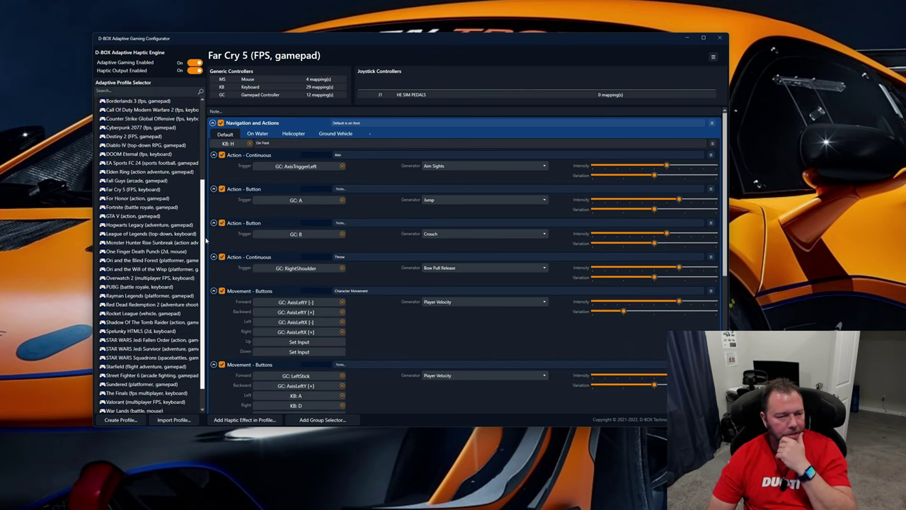
pyautogui.scroll(5, 208, 226)
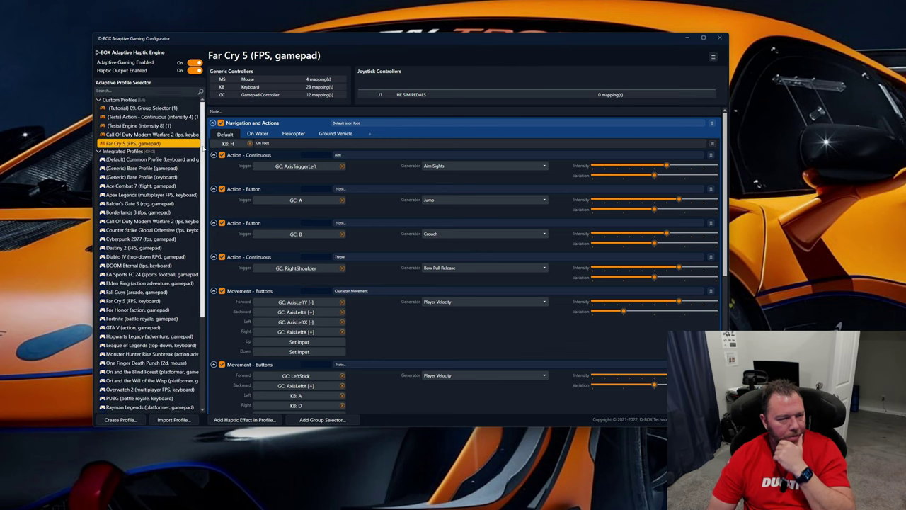
pyautogui.scroll(-3, 202, 170)
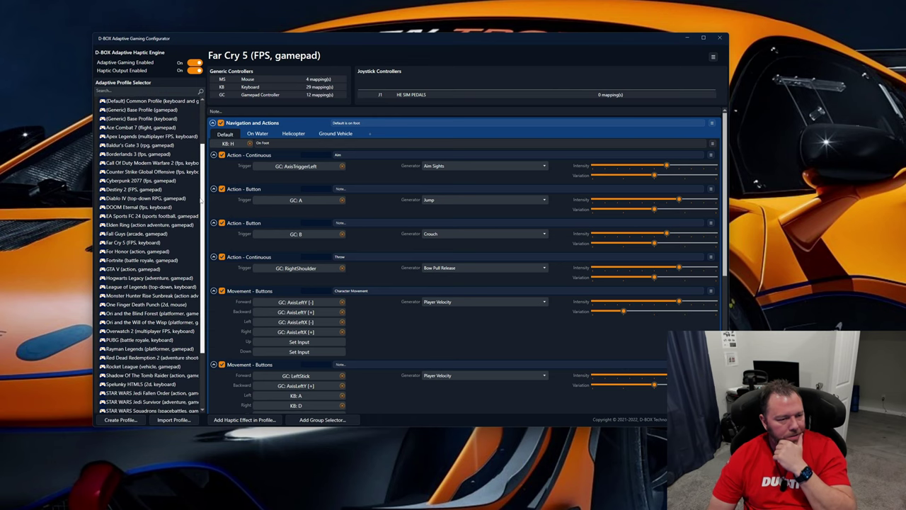
pyautogui.scroll(-3, 201, 227)
pyautogui.scroll(1, 200, 268)
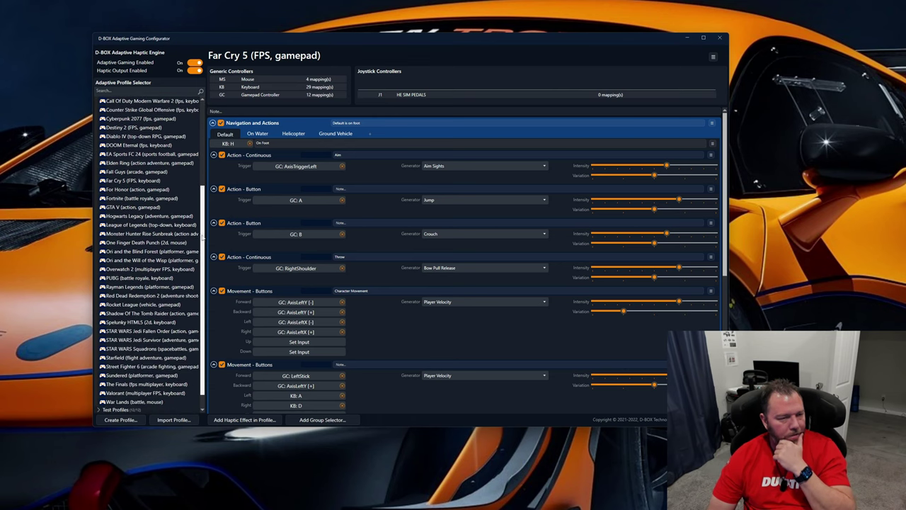
# Select the integrated Far Cry 5 (FPS, keyboard) profile, and trigger its Jump and Crouch effects repeatedly
pyautogui.click(133, 181)
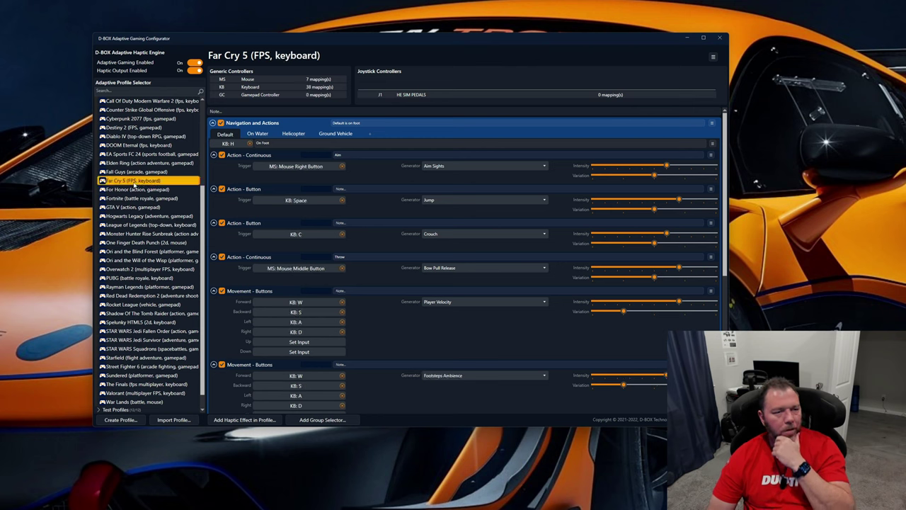
pyautogui.rightClick(134, 186)
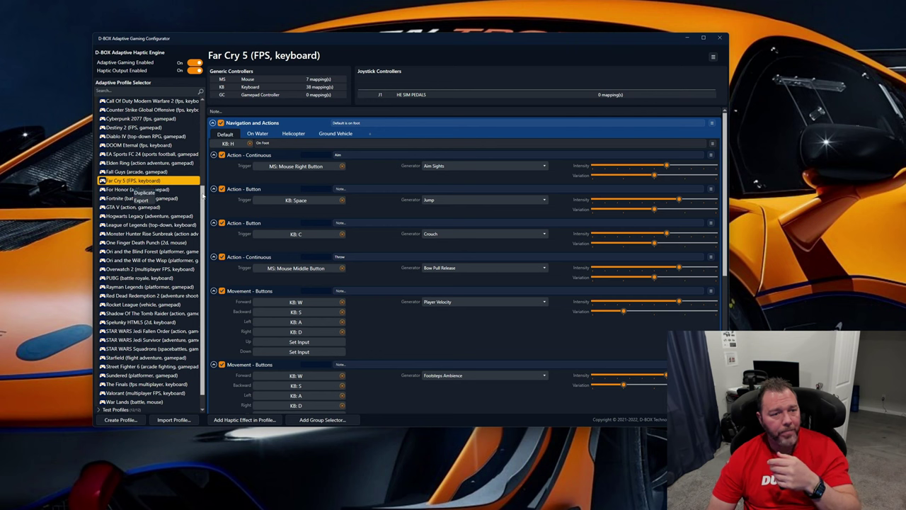
pyautogui.click(203, 197)
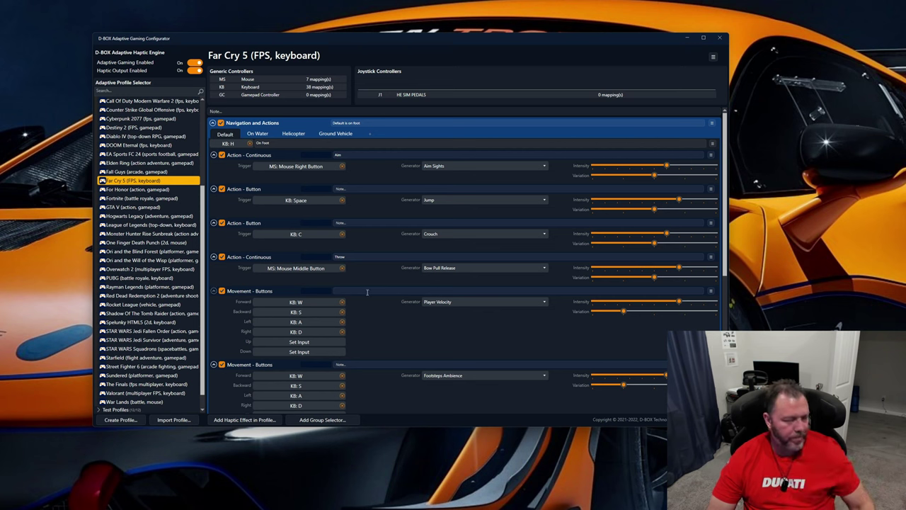
pyautogui.press('space')
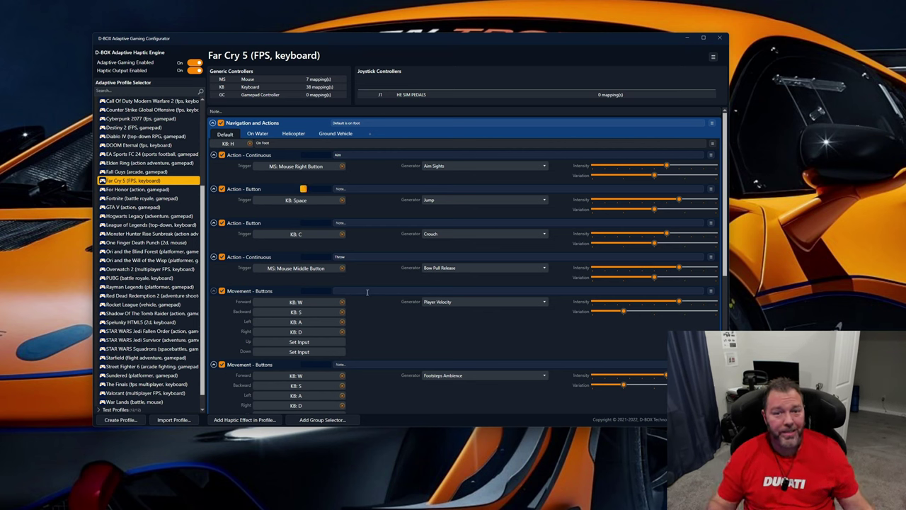
pyautogui.press('space')
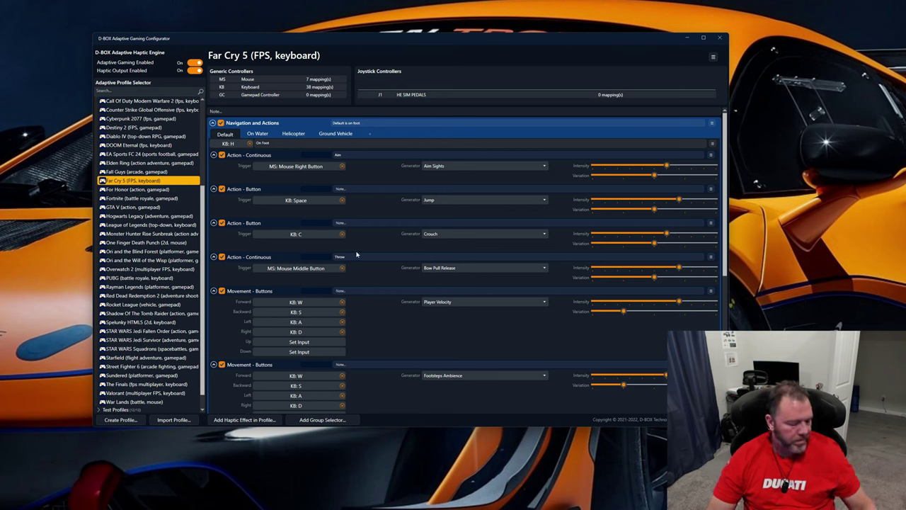
pyautogui.press('c')
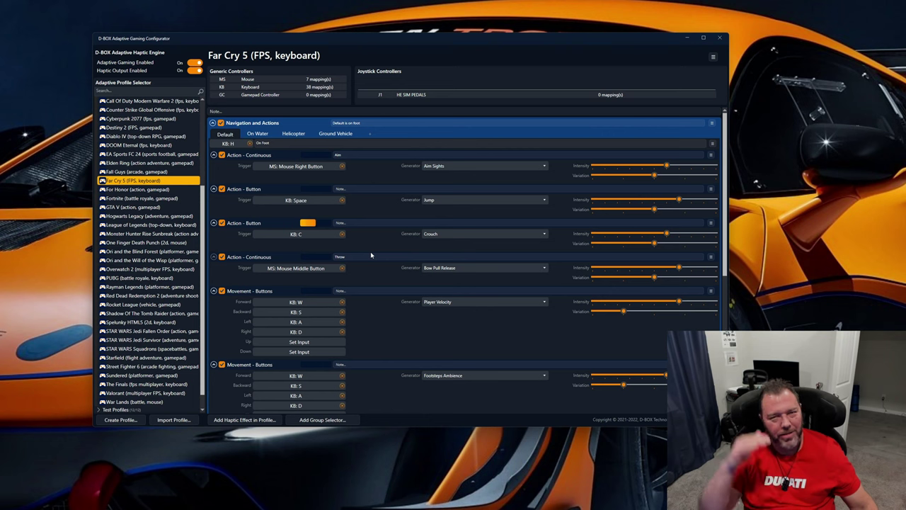
pyautogui.press('c')
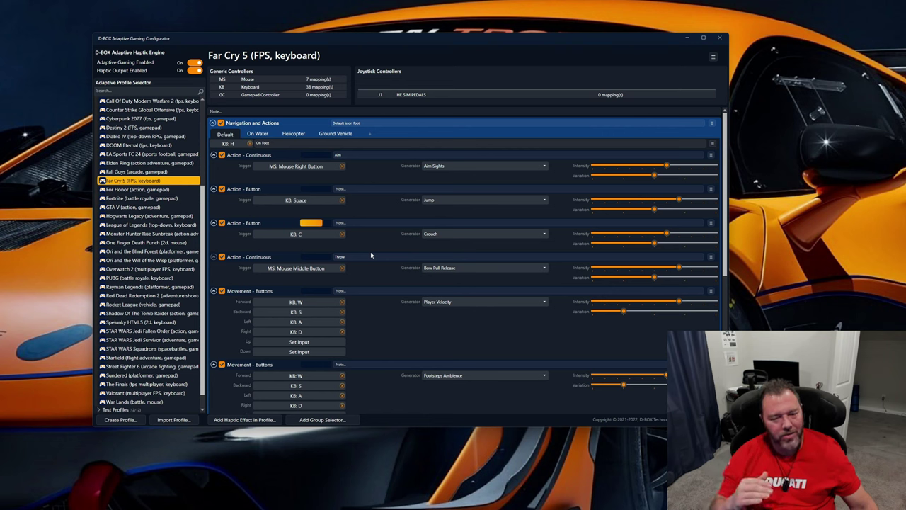
pyautogui.press('c')
pyautogui.press('c')
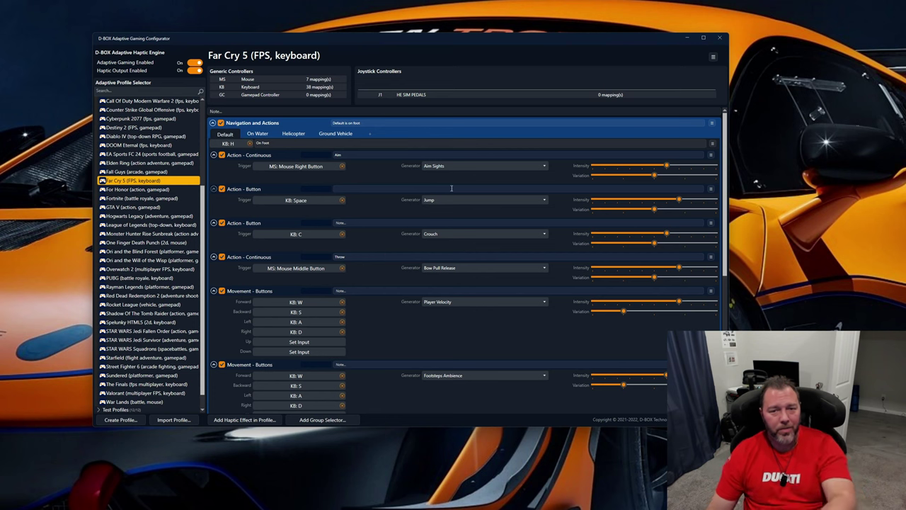
# View the generator choices for the Aim effect and return to the custom Far Cry 5 (FPS, gamepad) profile
pyautogui.click(500, 167)
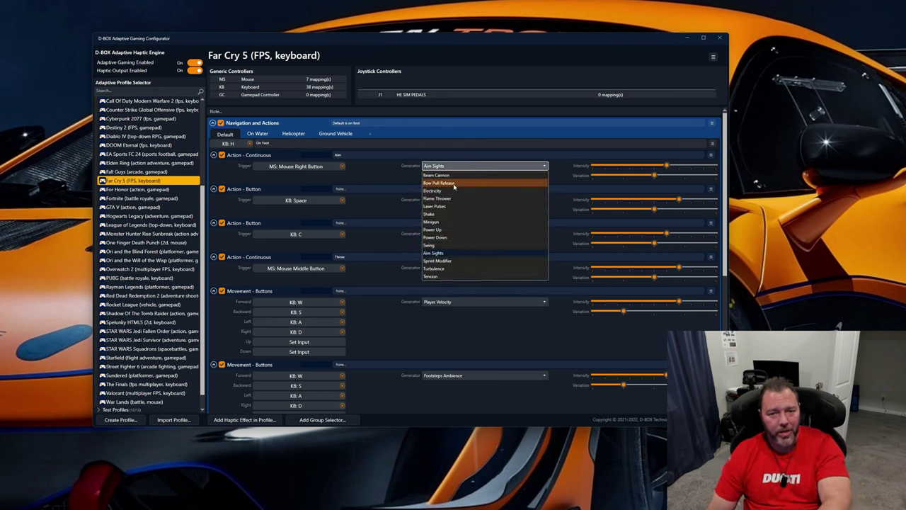
pyautogui.click(404, 174)
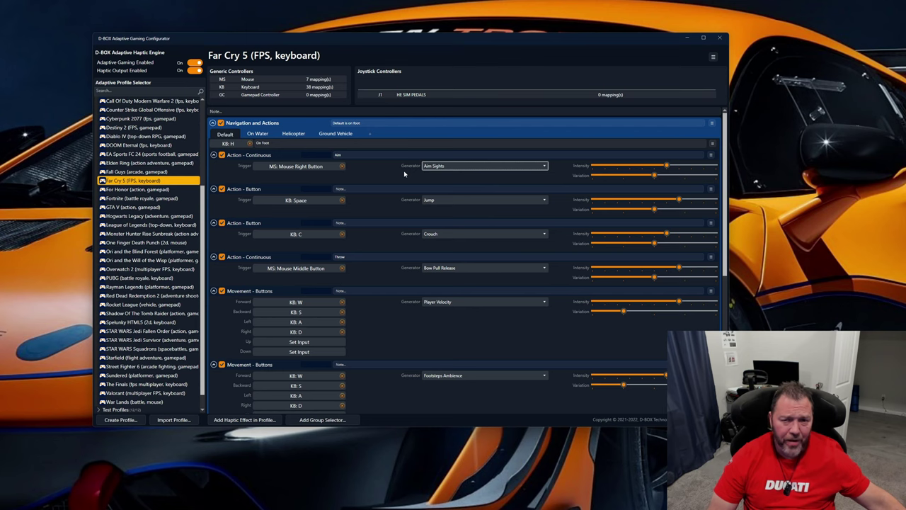
pyautogui.scroll(5, 149, 152)
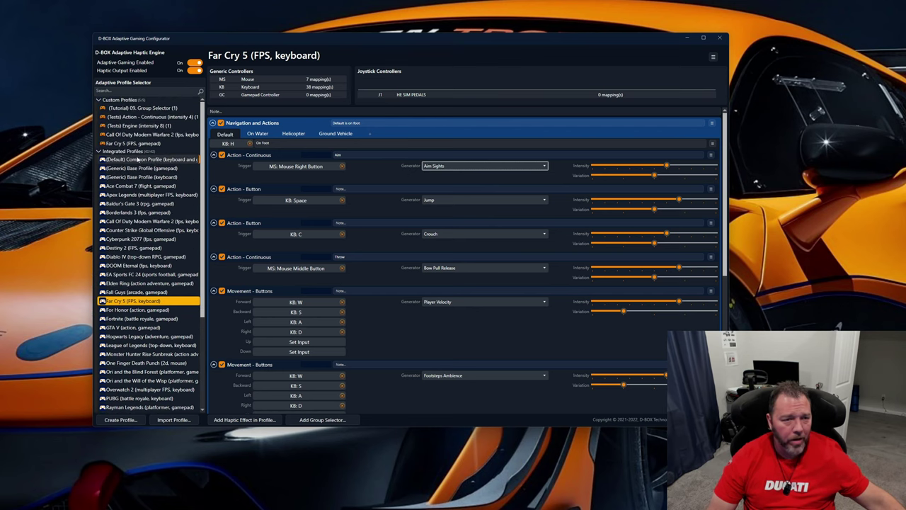
pyautogui.click(129, 143)
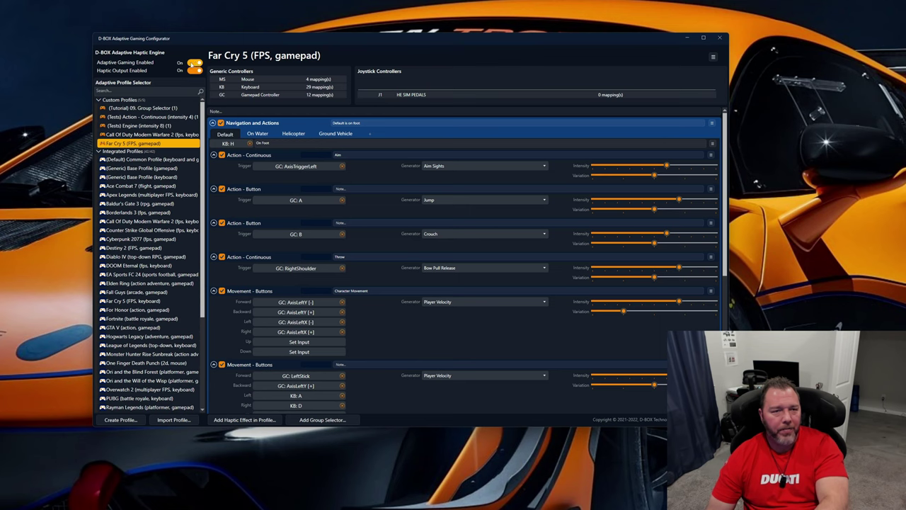
# Close the Adaptive Gaming Configurator and set Game Center's HaptiSync Mode to D-BOX Coded Gaming
pyautogui.click(720, 38)
pyautogui.moveTo(400, 128); pyautogui.dragTo(399, 127)
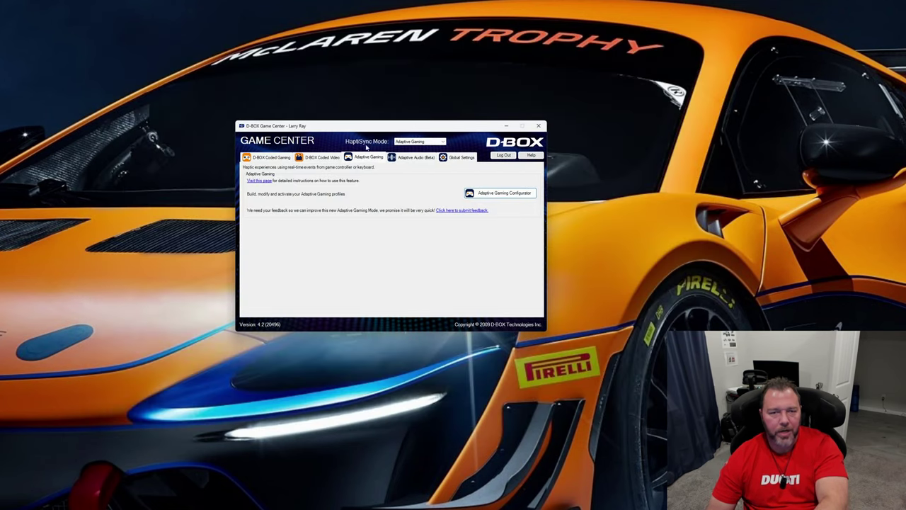
pyautogui.click(423, 142)
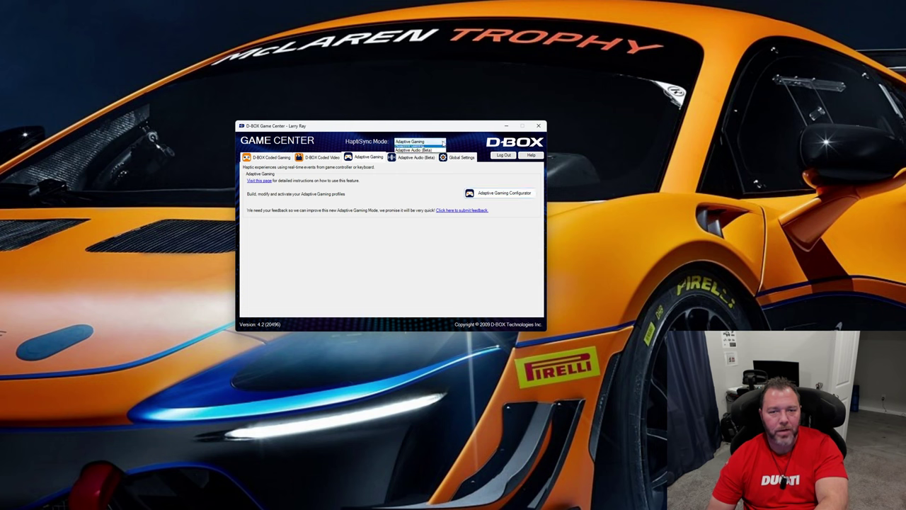
pyautogui.click(429, 148)
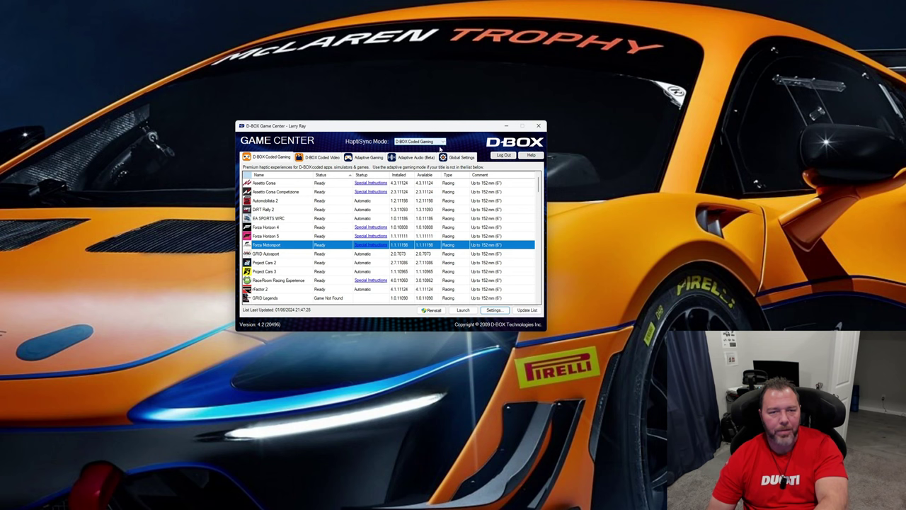
# Review the Coded Video, Adaptive Gaming, Adaptive Audio (Beta) and Global Settings pages of Game Center, ending on D-BOX Coded Gaming
pyautogui.click(328, 159)
pyautogui.click(366, 157)
pyautogui.click(415, 157)
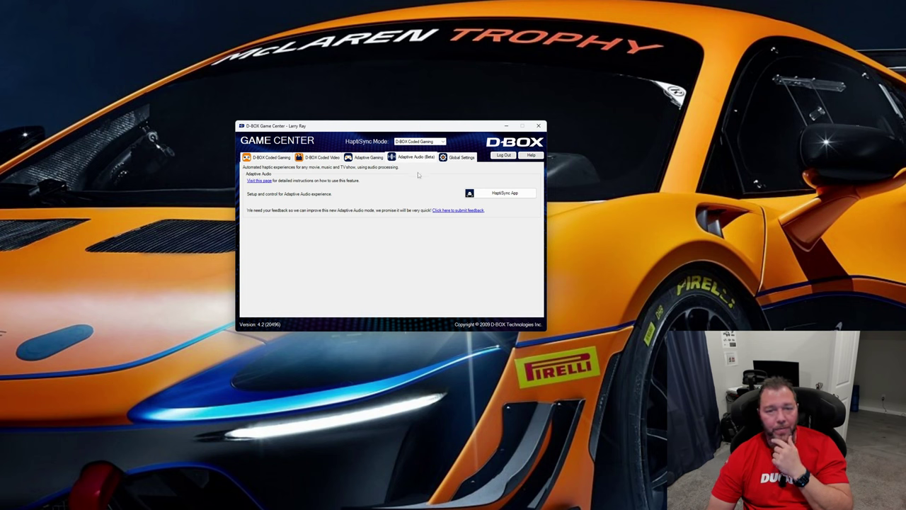
pyautogui.click(460, 159)
pyautogui.click(271, 158)
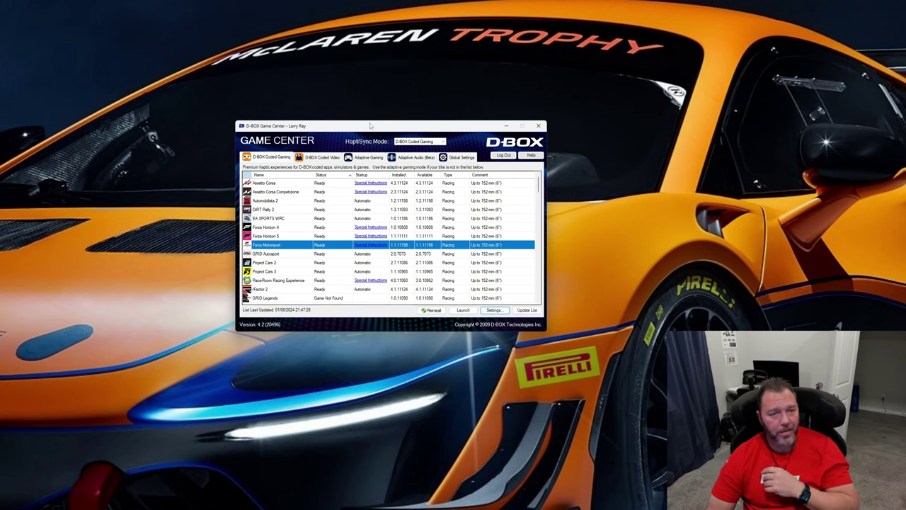
pyautogui.moveTo(370, 126)
pyautogui.mouseDown()
pyautogui.moveTo(383, 120)
pyautogui.moveTo(372, 123)
pyautogui.mouseUp()
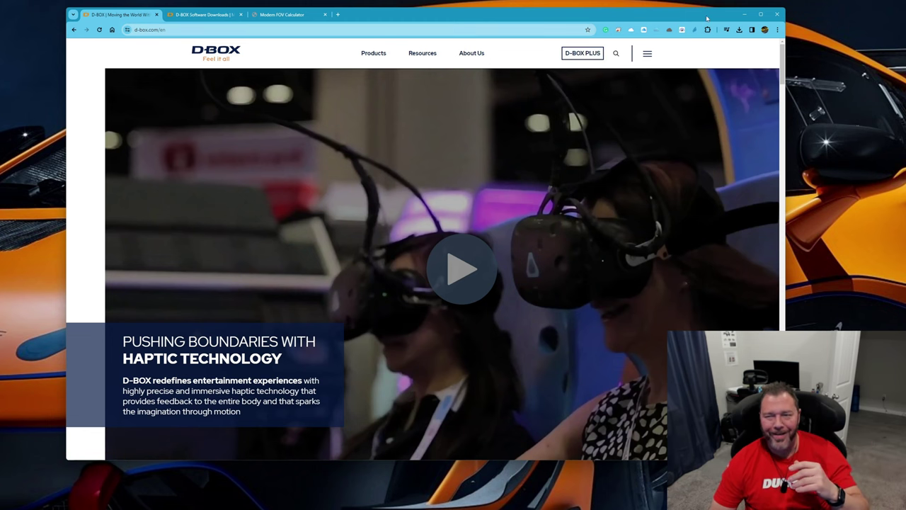
# Enlarge the browser window, open D-BOX PLUS, and view its Subscription page before returning to the Catalogue
pyautogui.moveTo(707, 18); pyautogui.dragTo(686, 14)
pyautogui.moveTo(765, 456); pyautogui.dragTo(812, 502)
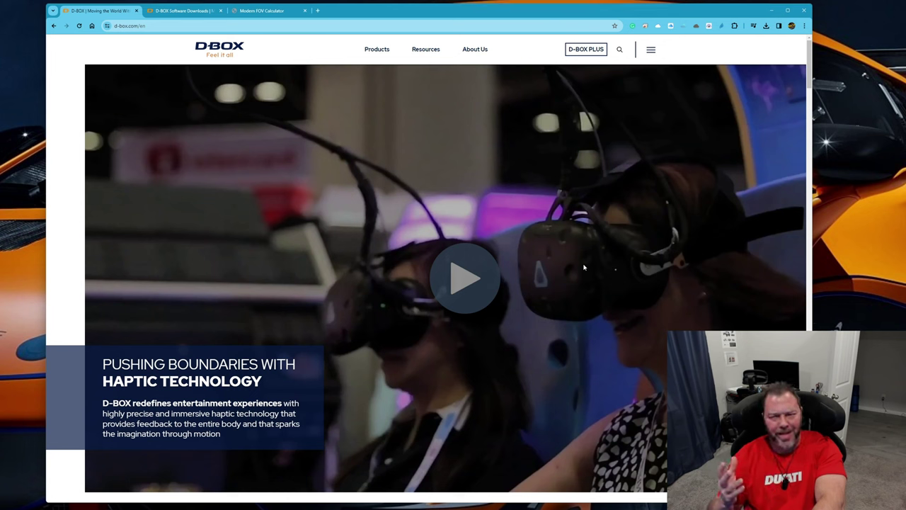
pyautogui.click(586, 50)
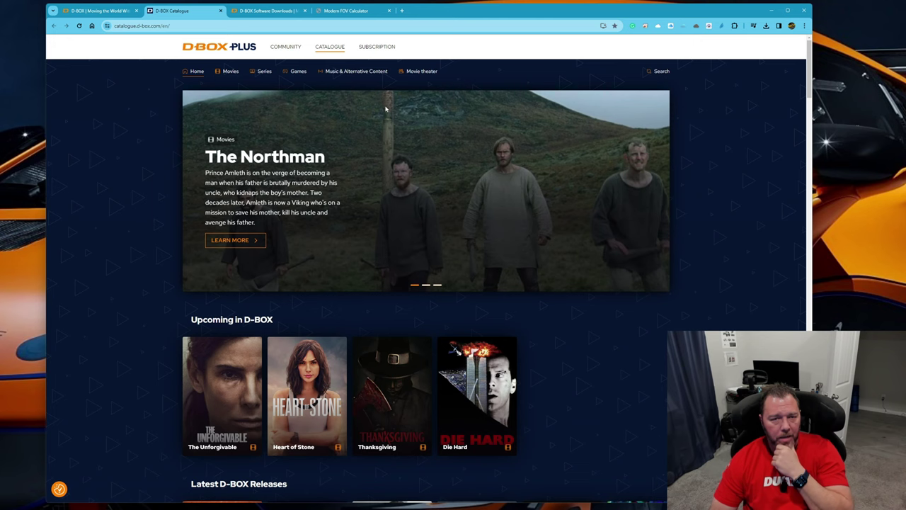
pyautogui.click(373, 51)
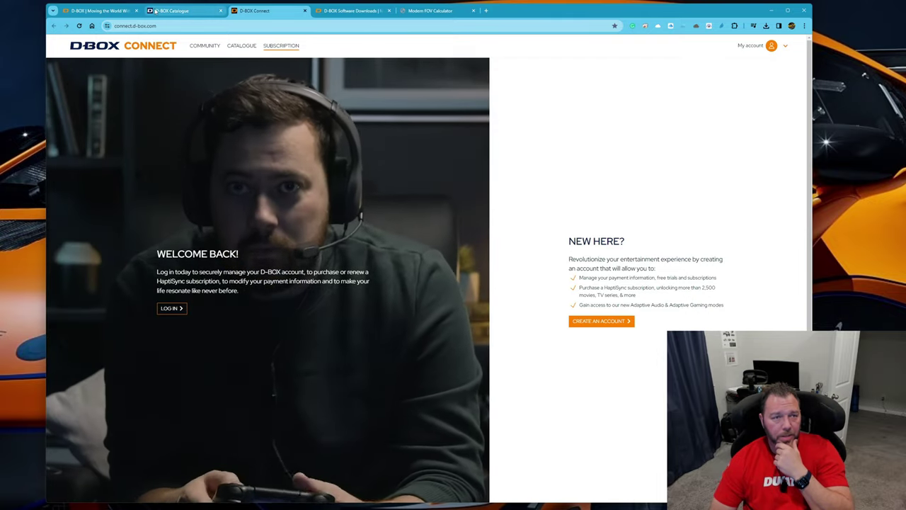
pyautogui.click(182, 11)
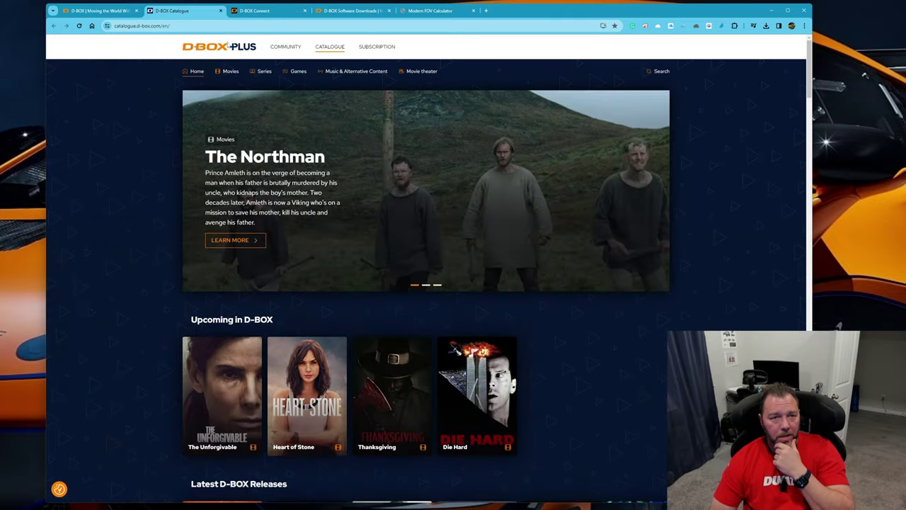
# Open the D-BOX PLUS Community forum and look through the topics in the Sim Racing Community Help category
pyautogui.click(286, 48)
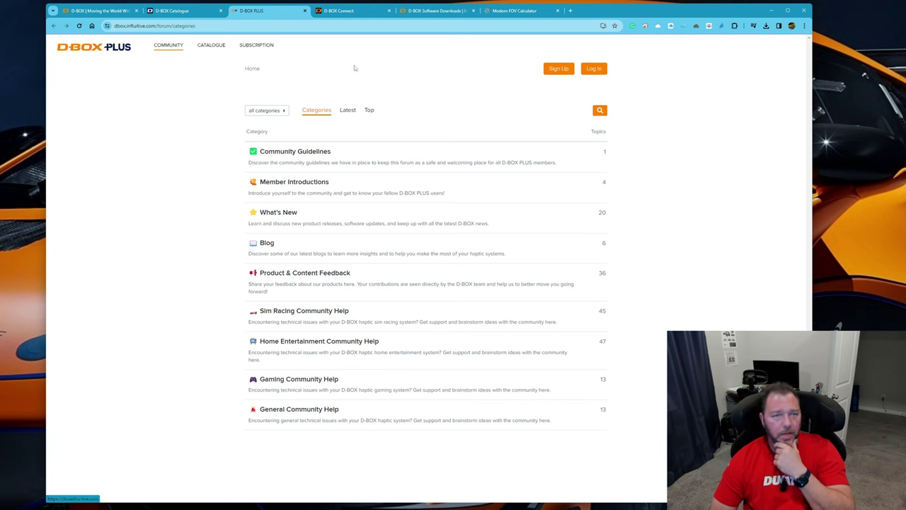
pyautogui.click(593, 68)
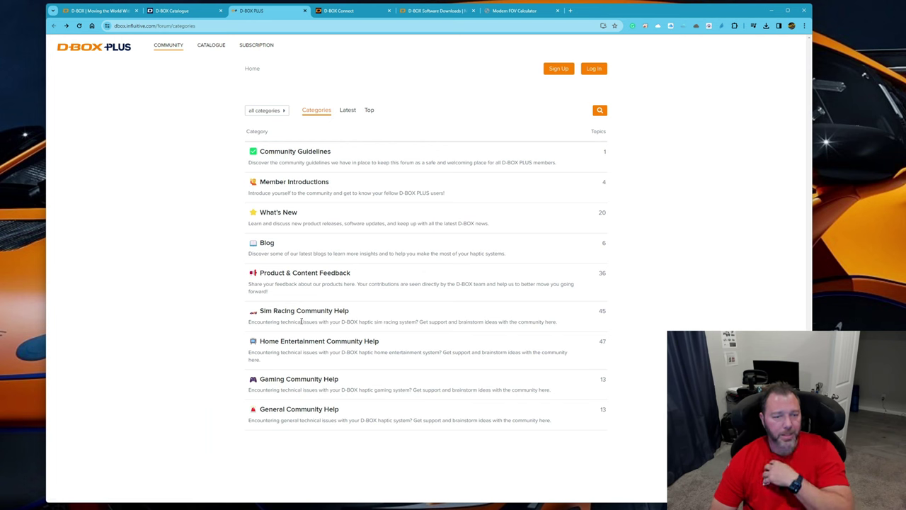
pyautogui.click(309, 312)
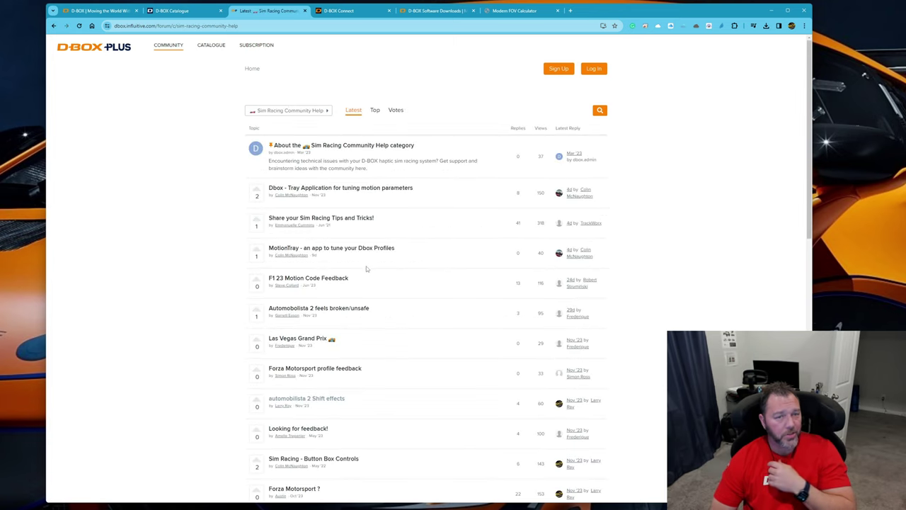
pyautogui.scroll(-1, 609, 275)
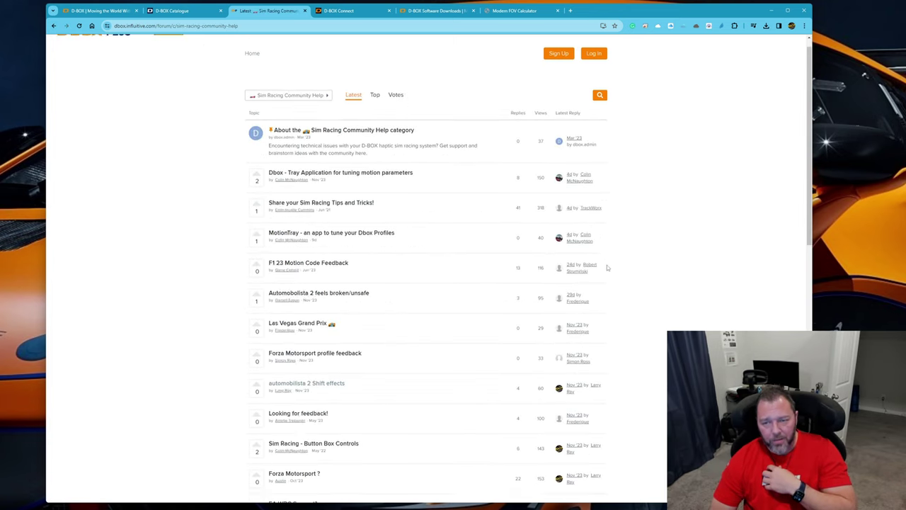
pyautogui.scroll(-1, 567, 336)
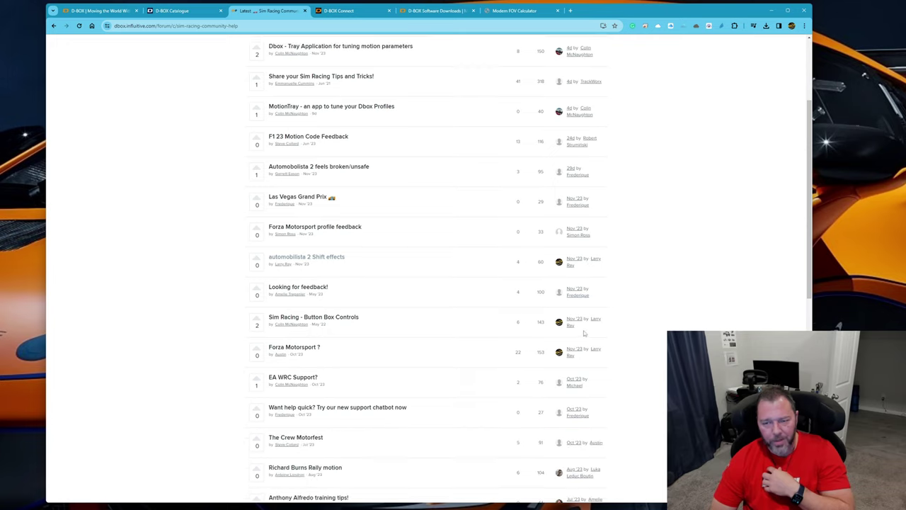
# Read the "automobilista 2 Shift effects" topic, enlarge its Motion Code Settings screenshot, and return to the topic list
pyautogui.click(316, 258)
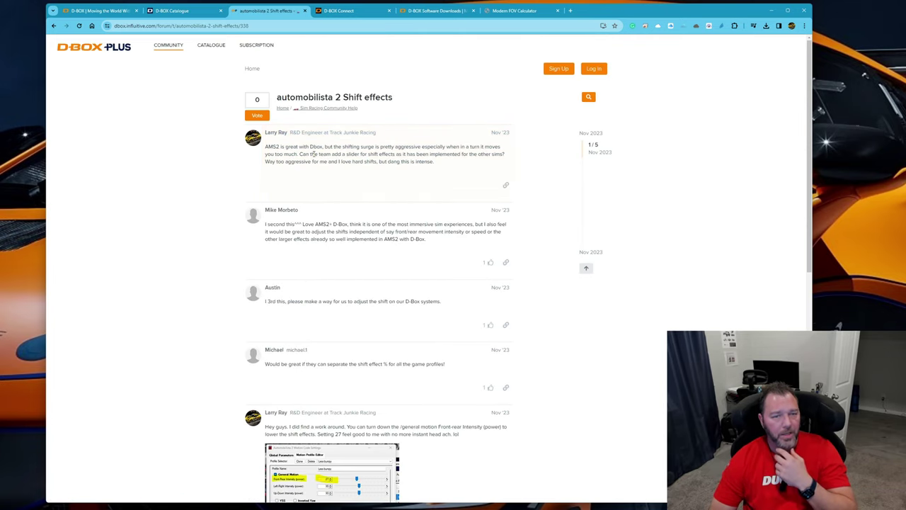
pyautogui.scroll(-3, 338, 186)
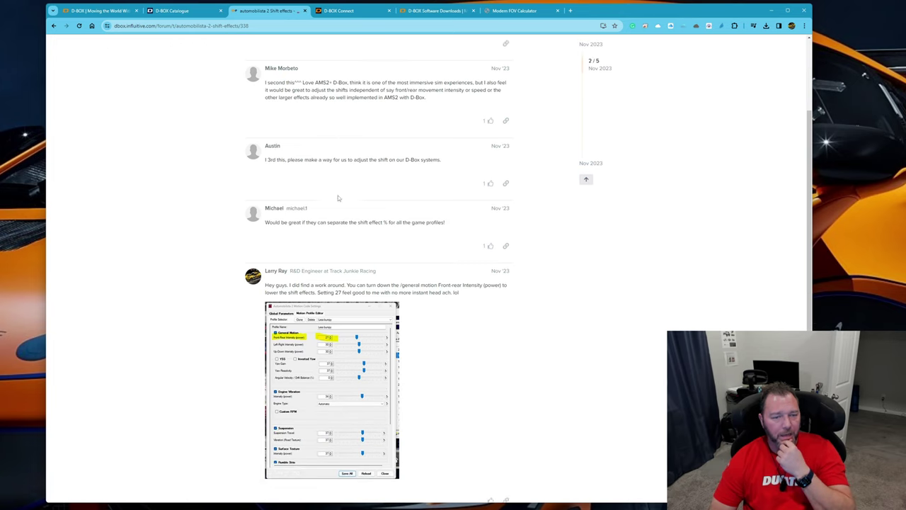
pyautogui.scroll(-2, 336, 214)
pyautogui.click(350, 175)
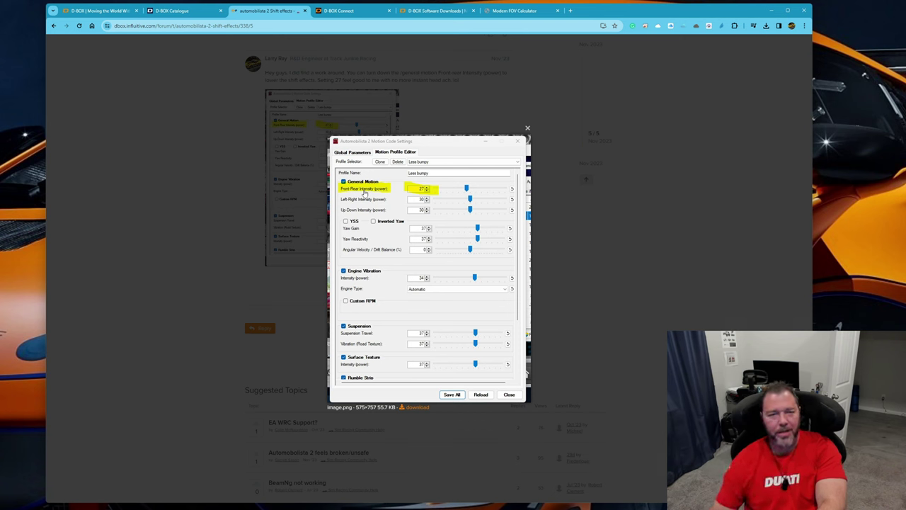
pyautogui.click(418, 201)
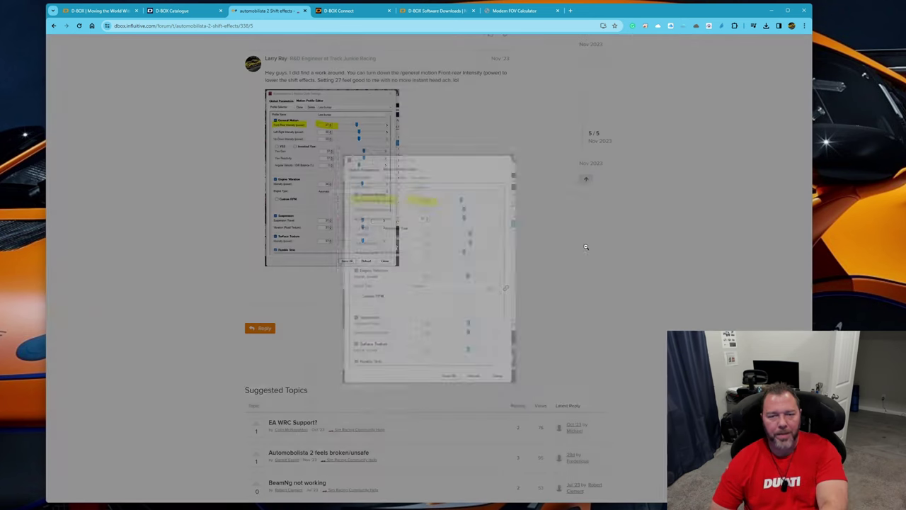
pyautogui.scroll(3, 370, 266)
pyautogui.scroll(-2, 370, 266)
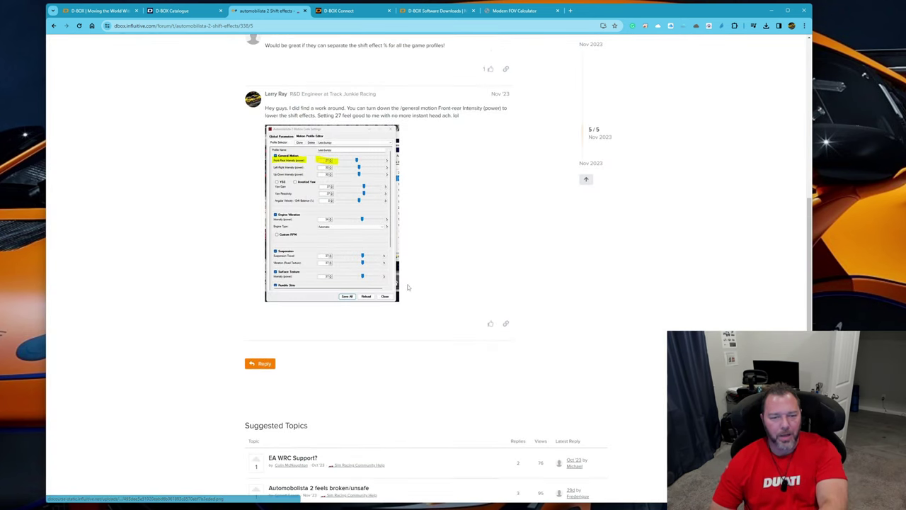
pyautogui.scroll(4, 354, 262)
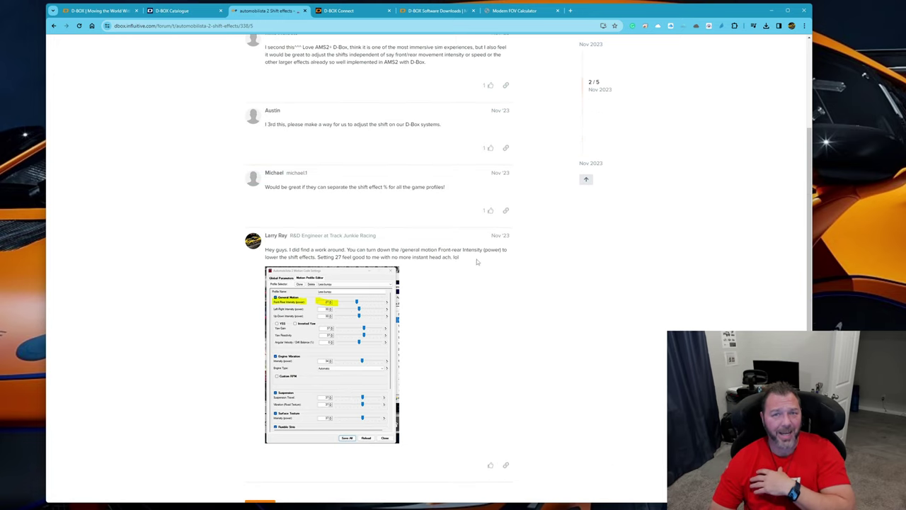
pyautogui.scroll(5, 480, 260)
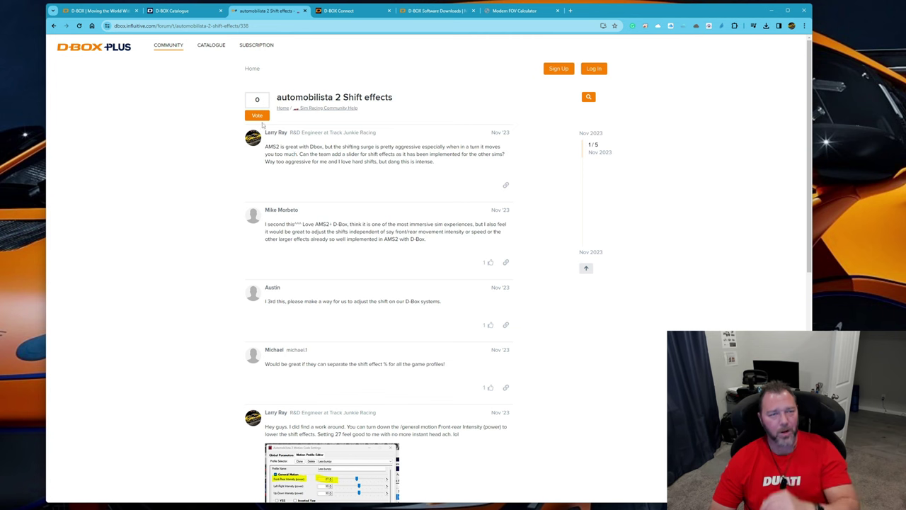
pyautogui.click(53, 26)
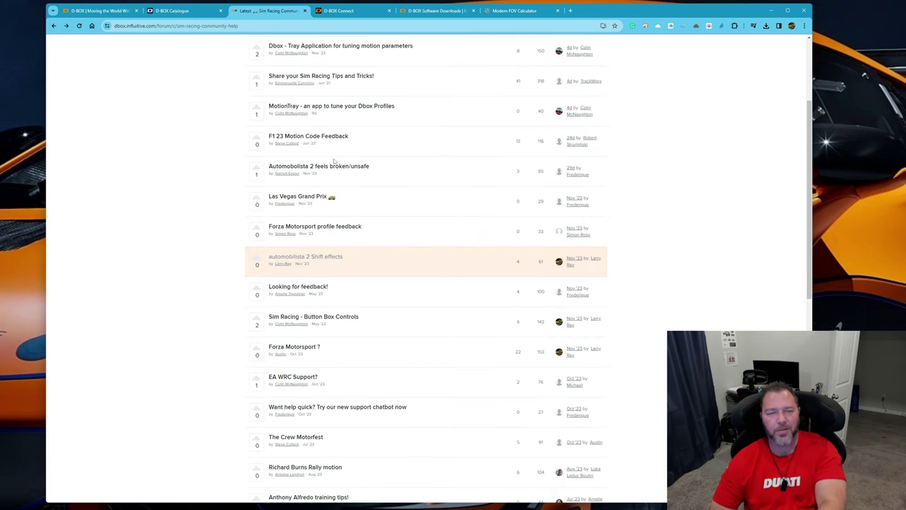
# Read the replies in the "Automobolista 2 feels broken/unsafe" topic and return to the topic list
pyautogui.scroll(4, 334, 162)
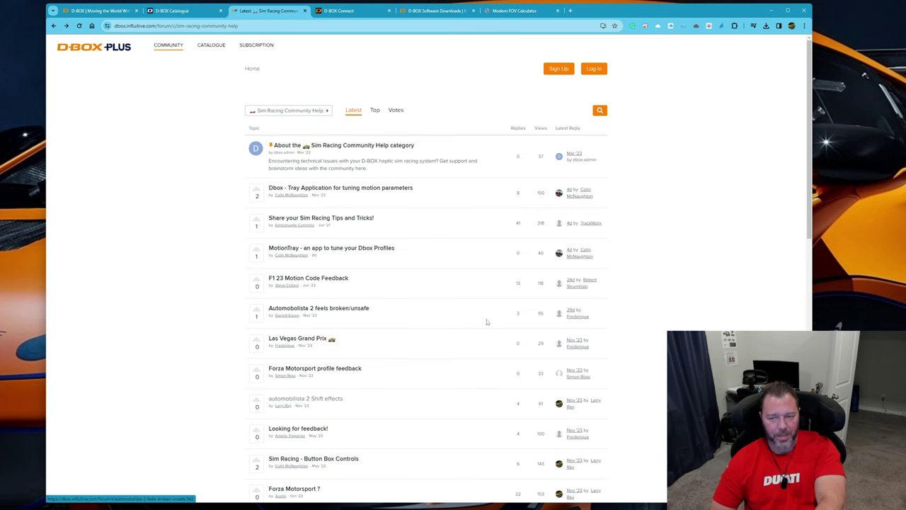
pyautogui.click(354, 310)
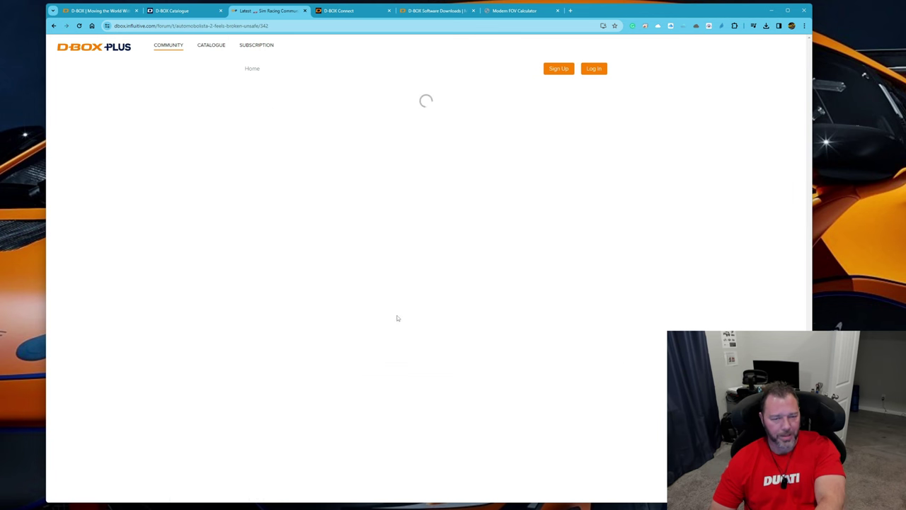
pyautogui.scroll(-10, 354, 297)
pyautogui.scroll(2, 355, 292)
pyautogui.scroll(4, 355, 291)
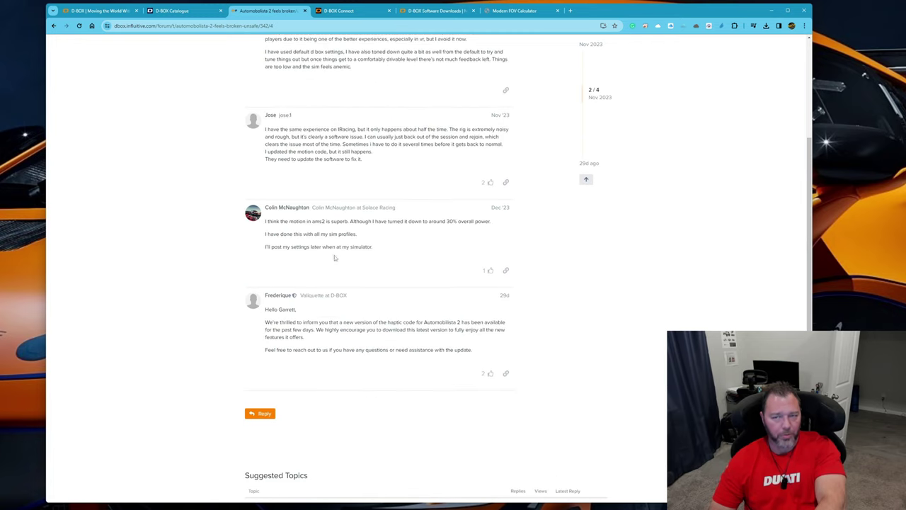
pyautogui.hotkey('alt', 'Left')
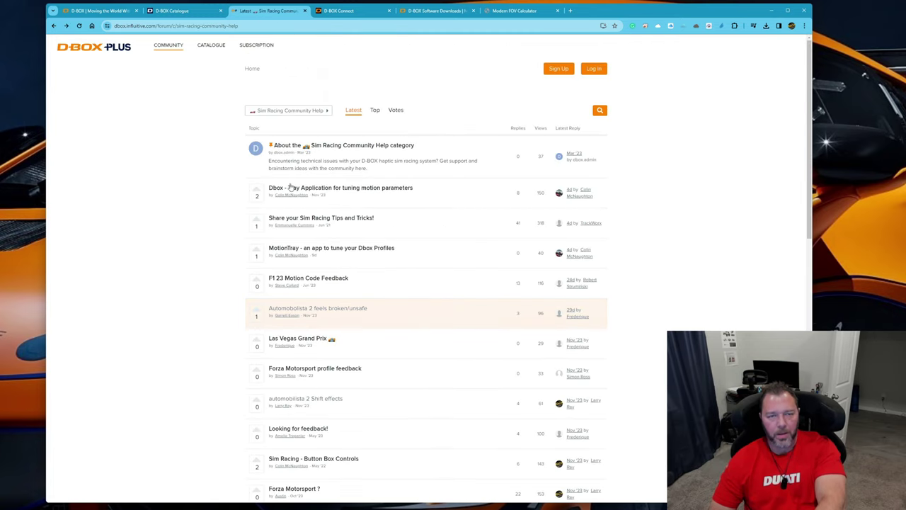
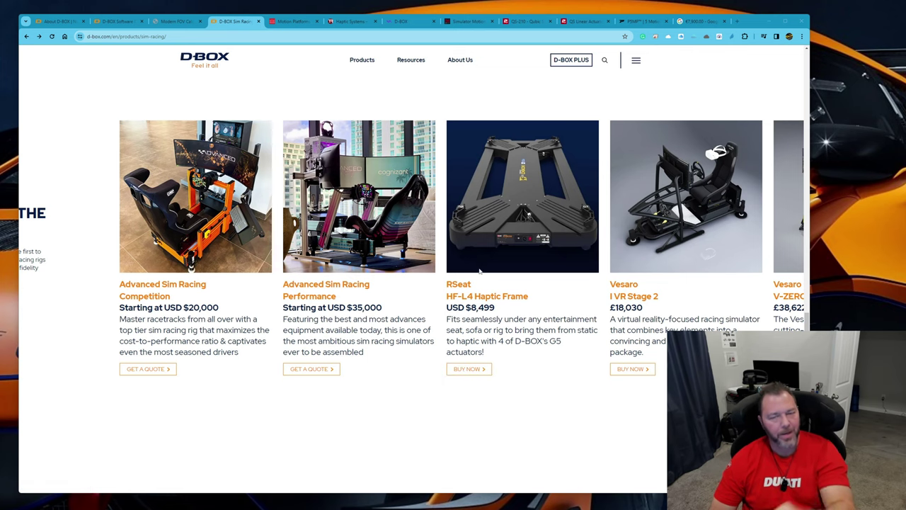
# Open RSEAT's Haptic Frame HFL4 product page and examine the enlarged photo of the frame's underside, zoomed in on the actuators
pyautogui.click(464, 373)
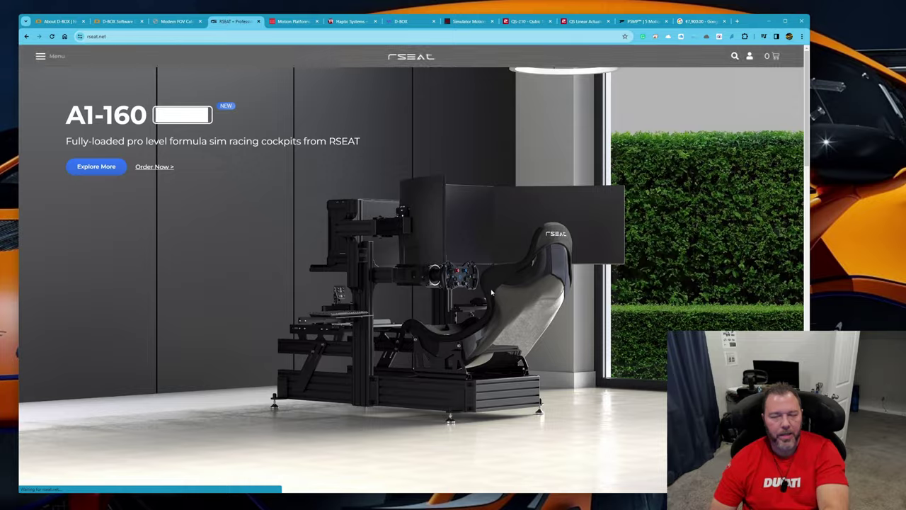
pyautogui.scroll(-15, 304, 222)
pyautogui.click(295, 170)
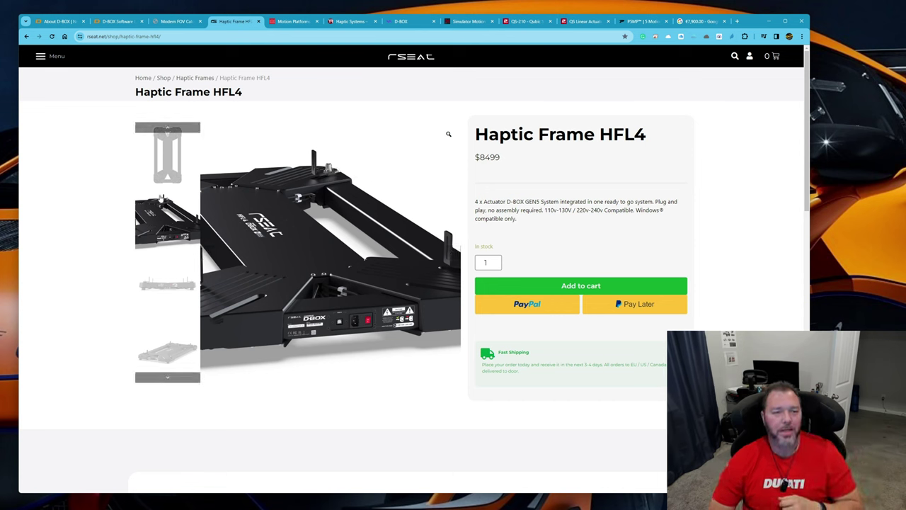
pyautogui.click(159, 162)
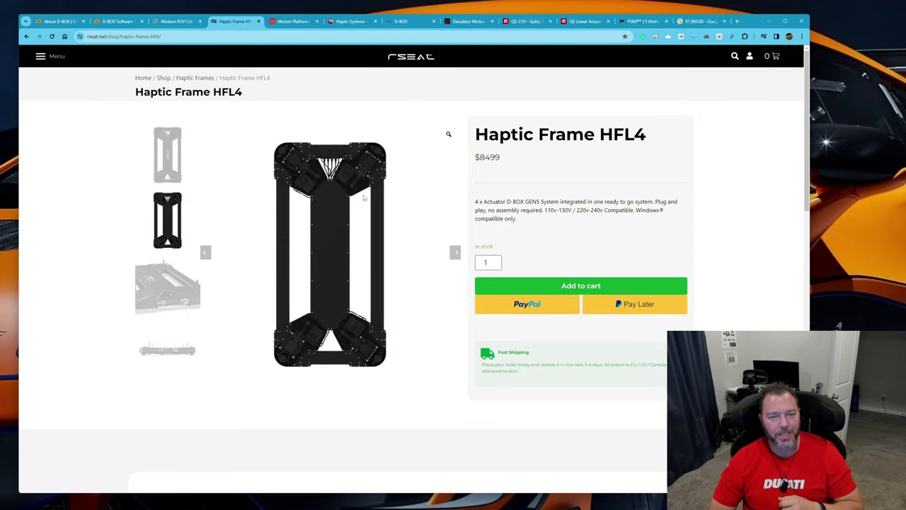
pyautogui.click(449, 135)
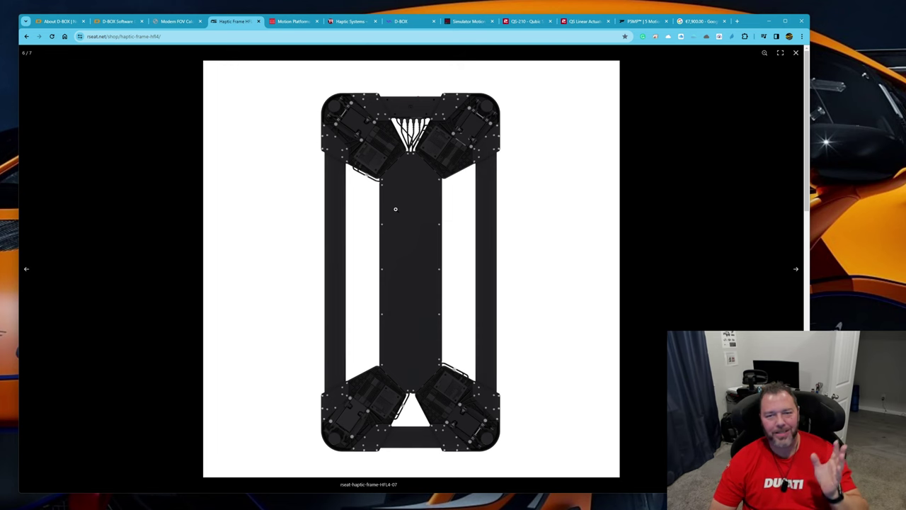
pyautogui.click(401, 206)
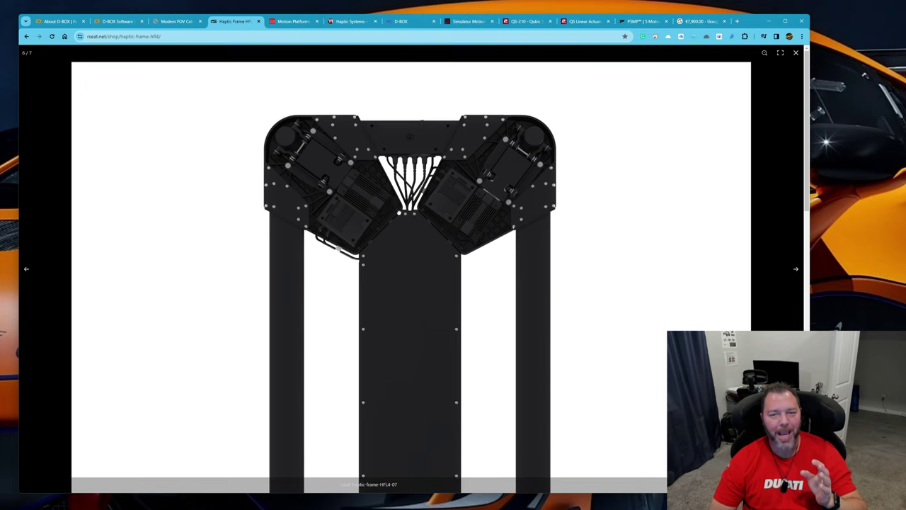